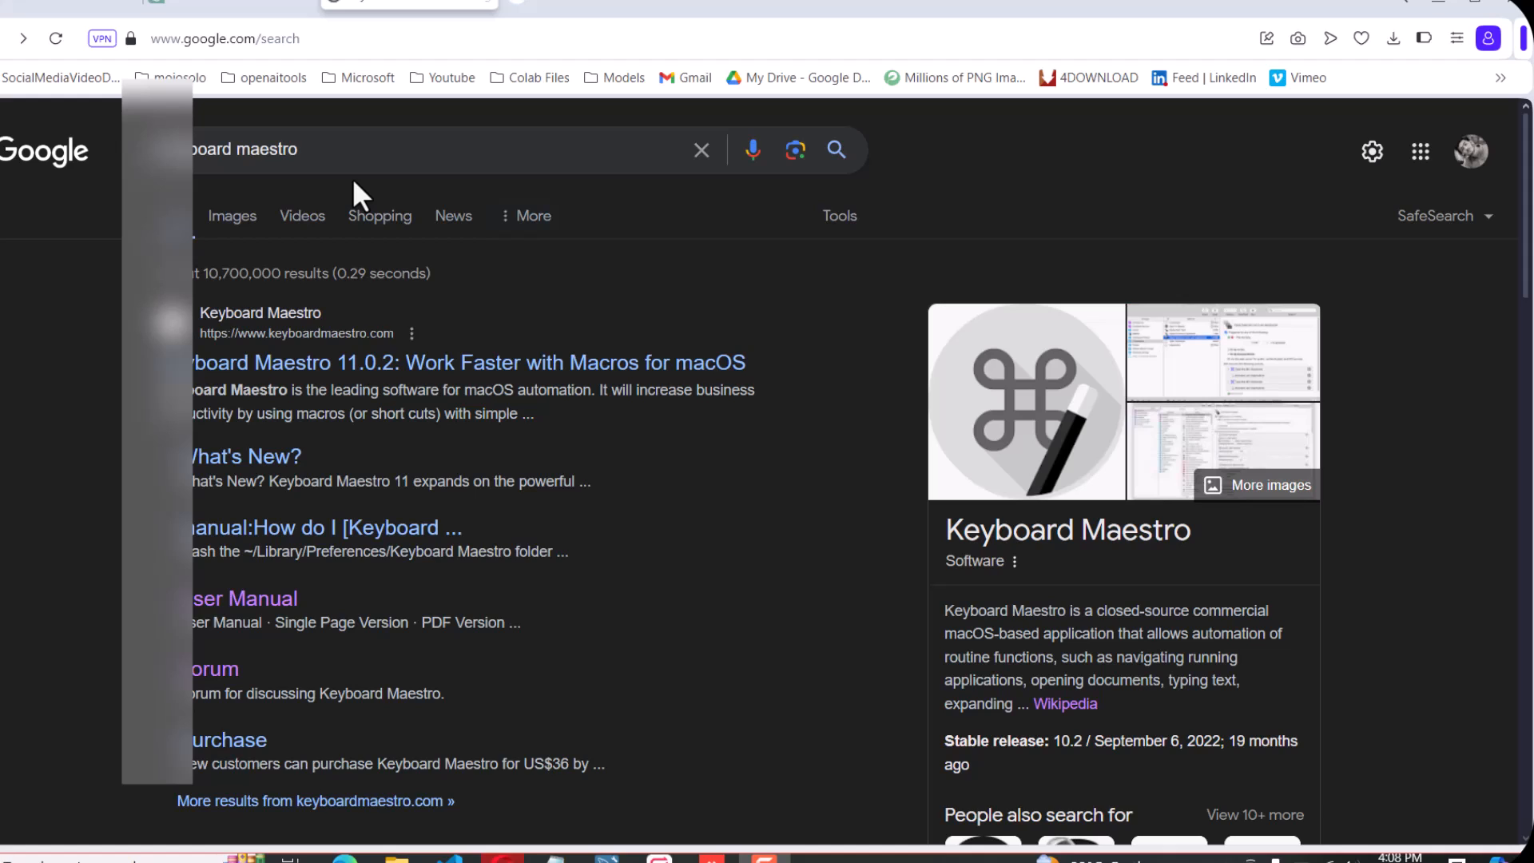
# Open the Keyboard Maestro website from the search results and review its main page through the Hundreds of Built-In Actions section
pyautogui.click(436, 369)
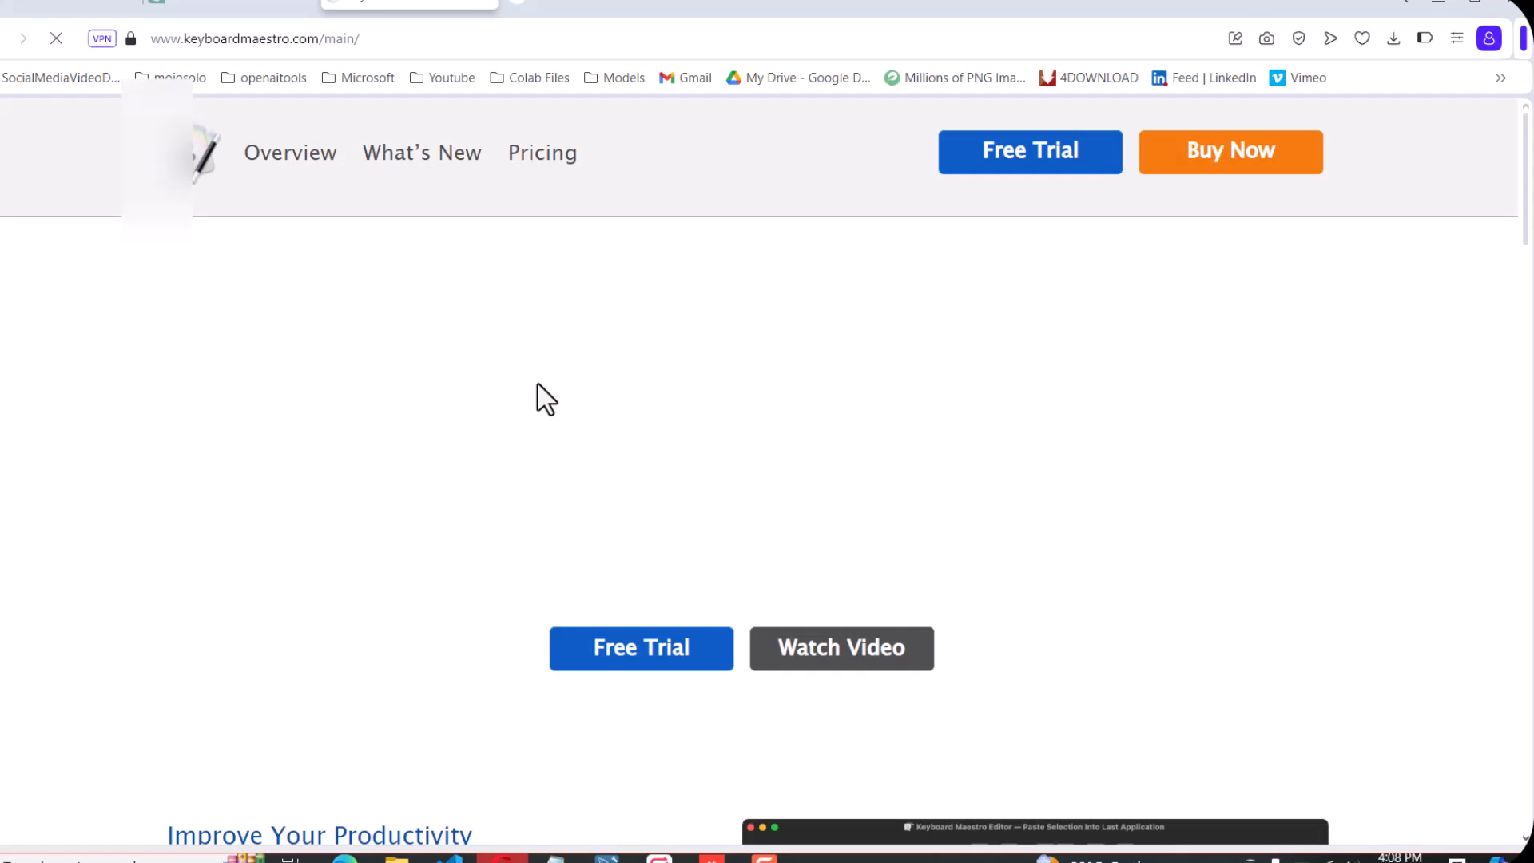
pyautogui.scroll(-4, 543, 381)
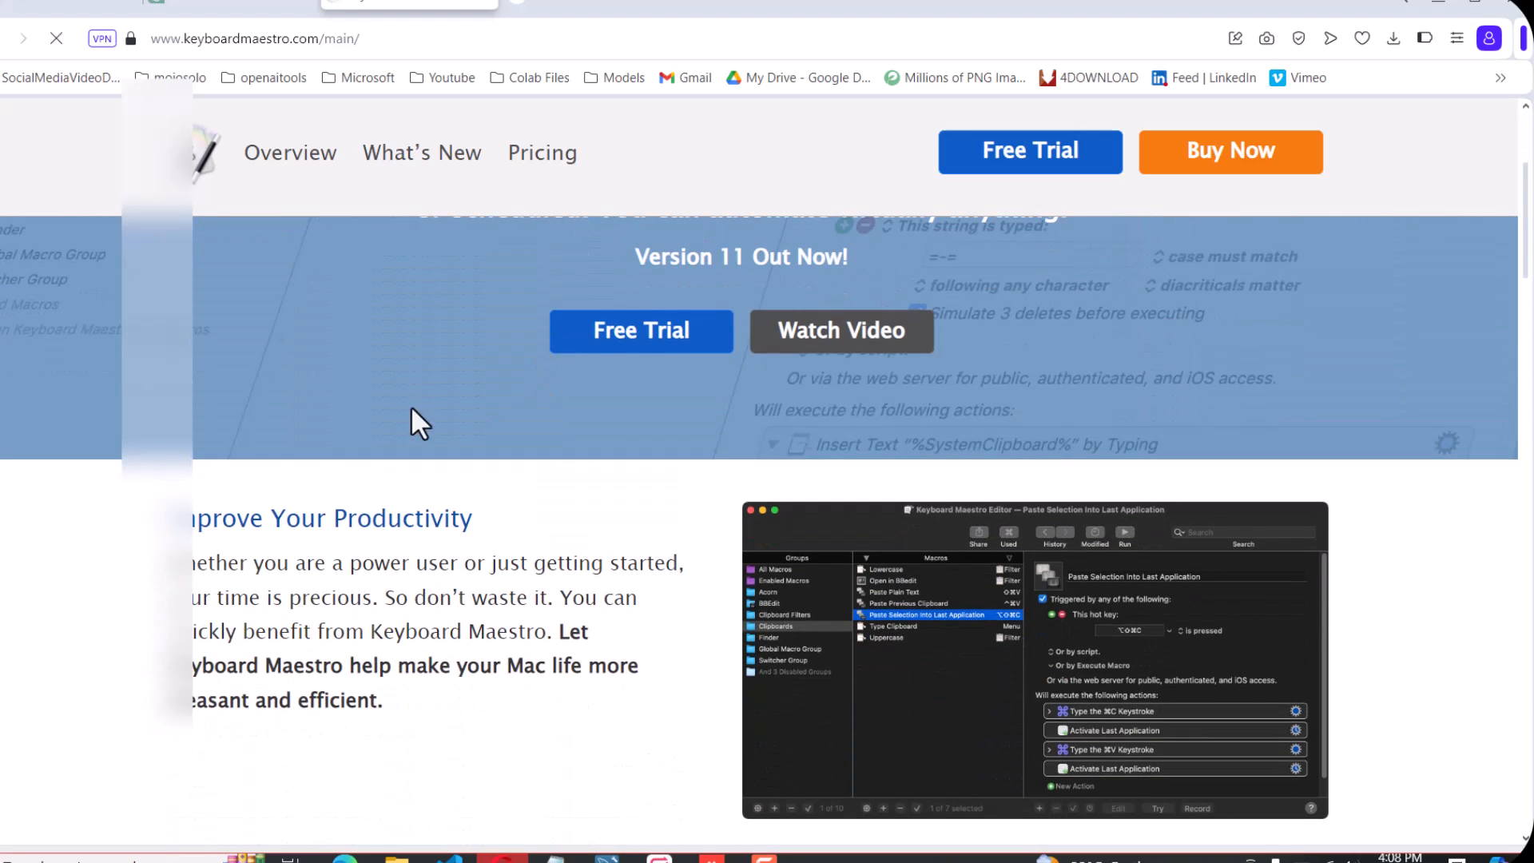
pyautogui.scroll(-3, 416, 408)
pyautogui.scroll(-5, 387, 469)
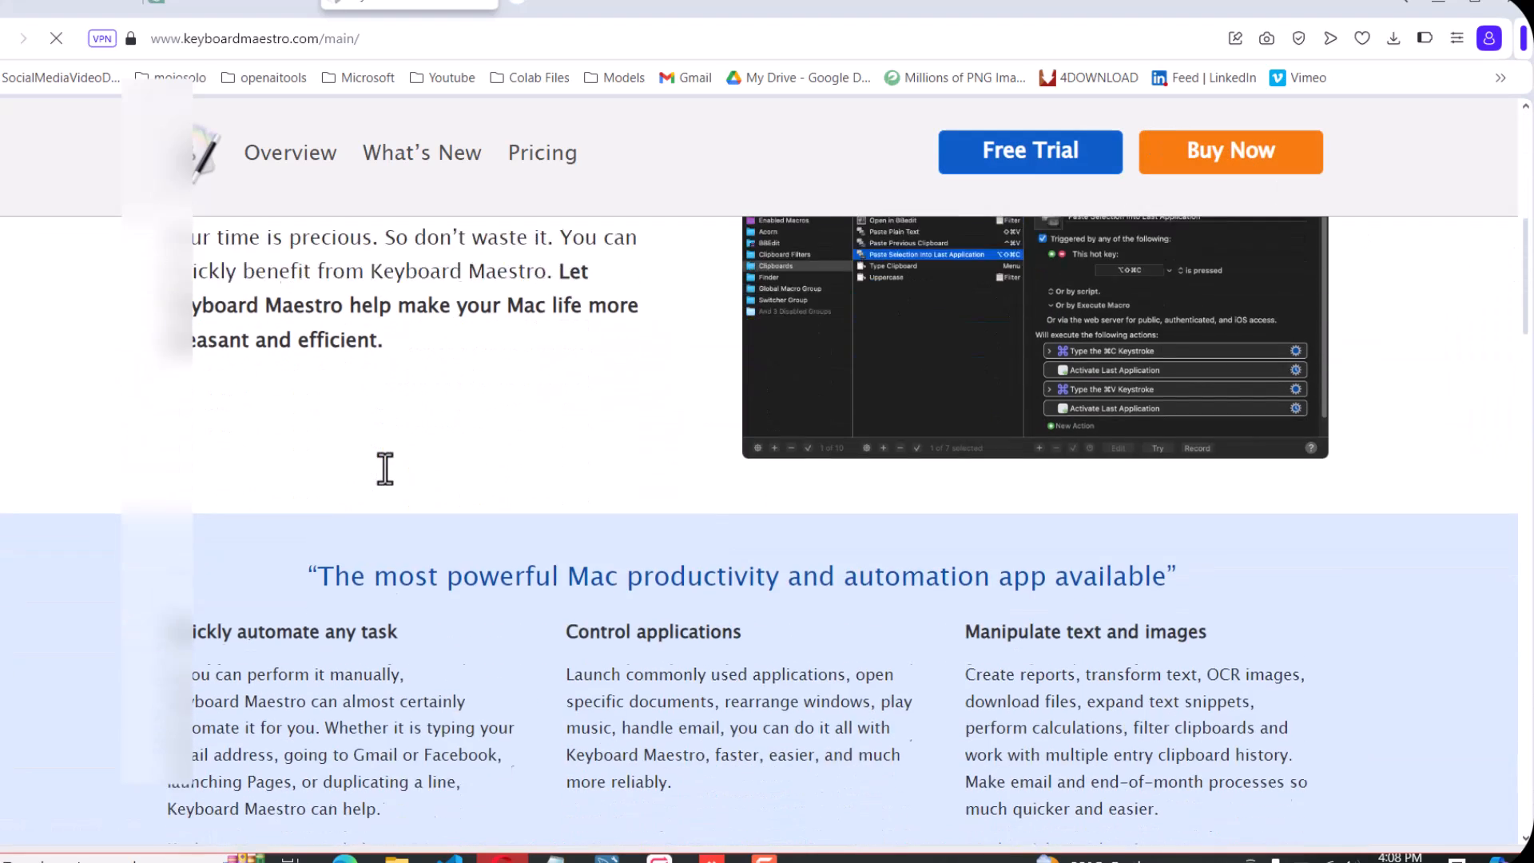
pyautogui.scroll(-3, 563, 525)
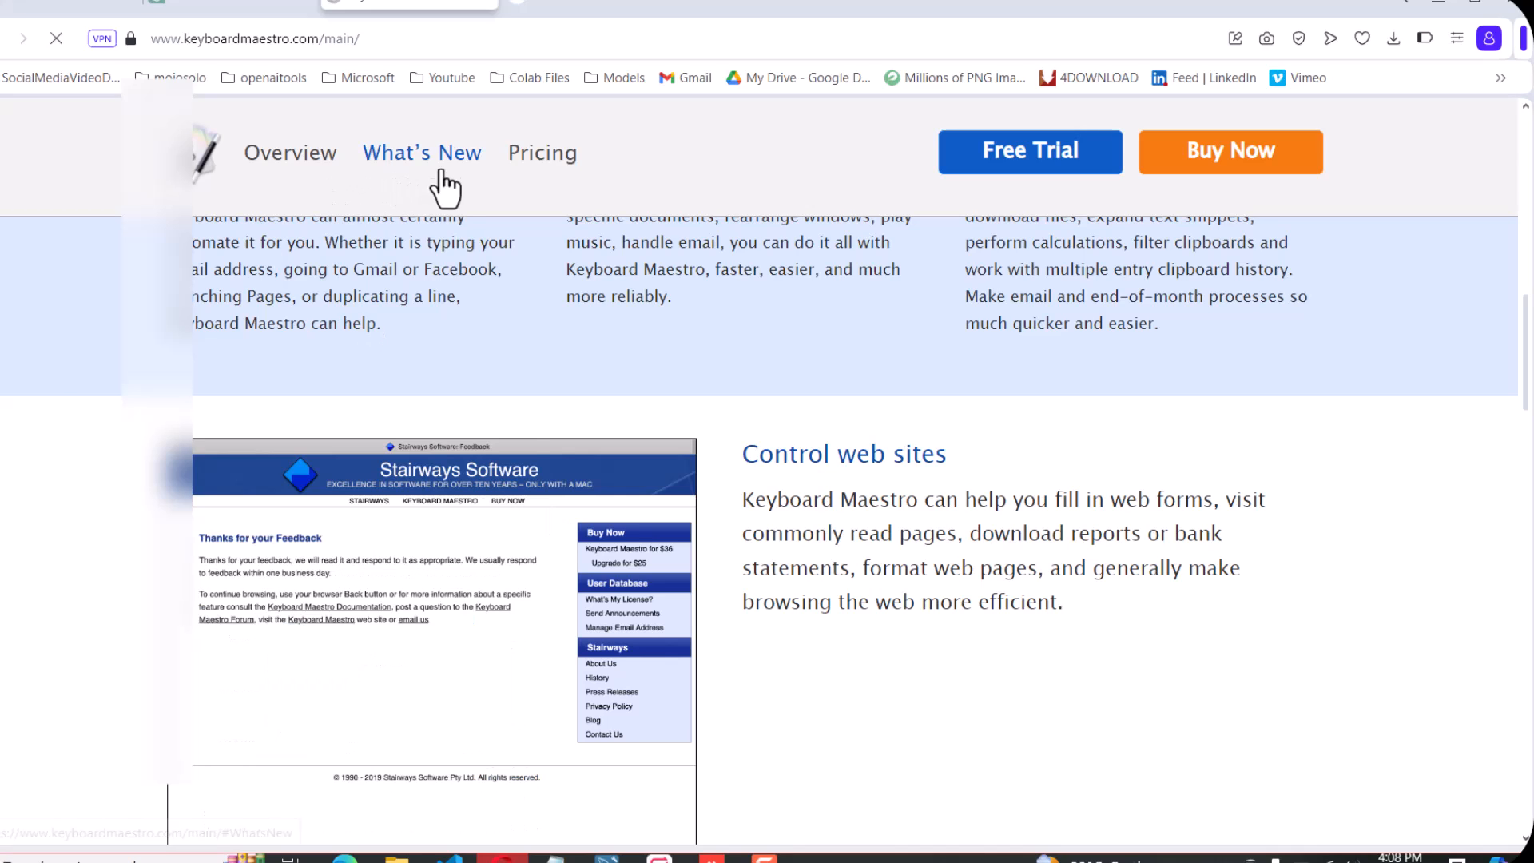
pyautogui.scroll(-4, 530, 432)
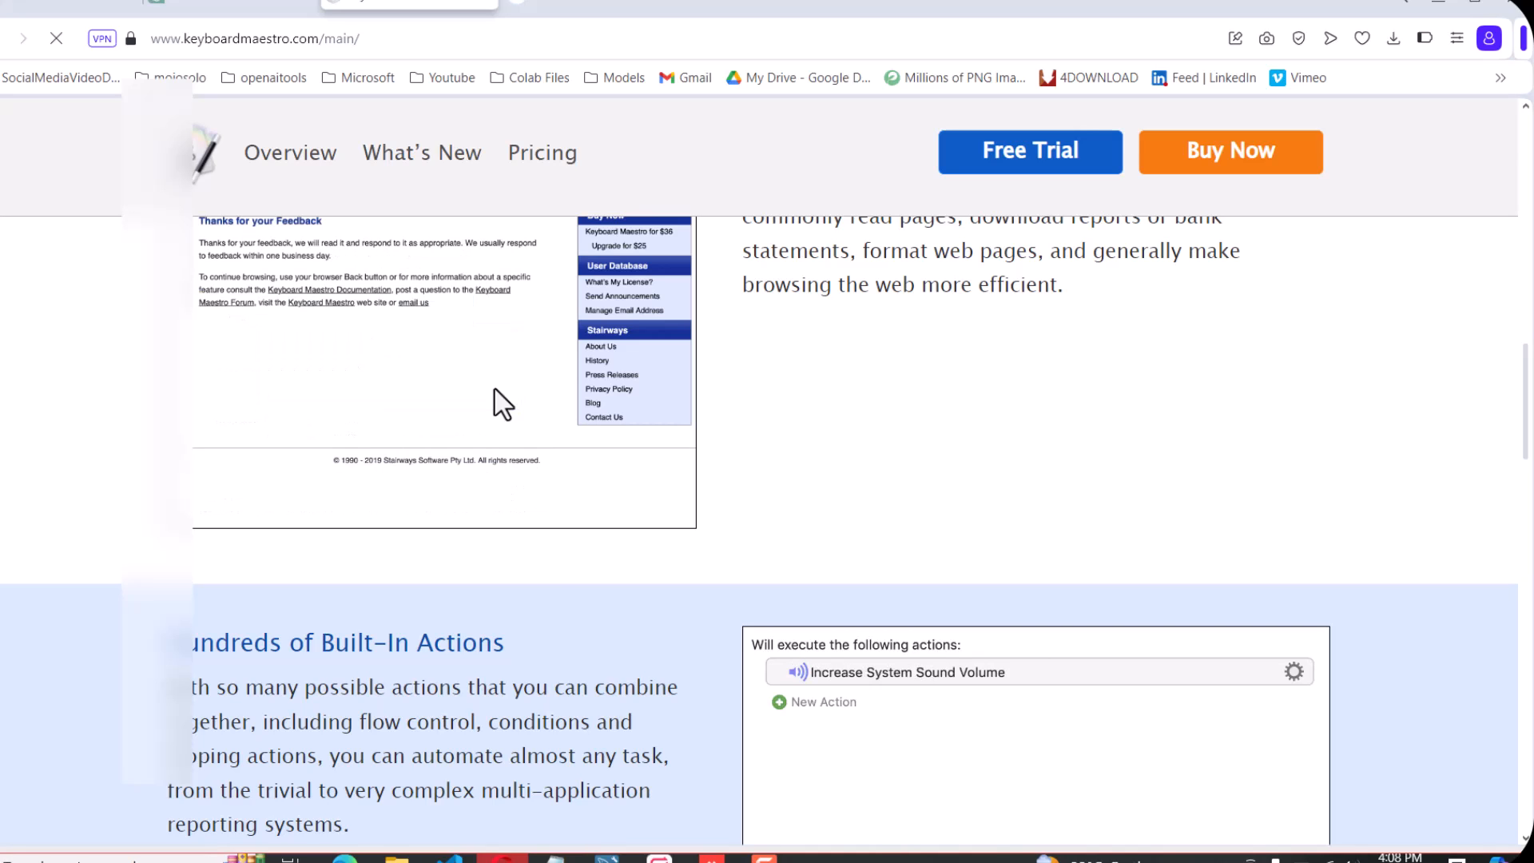
pyautogui.scroll(-1, 807, 456)
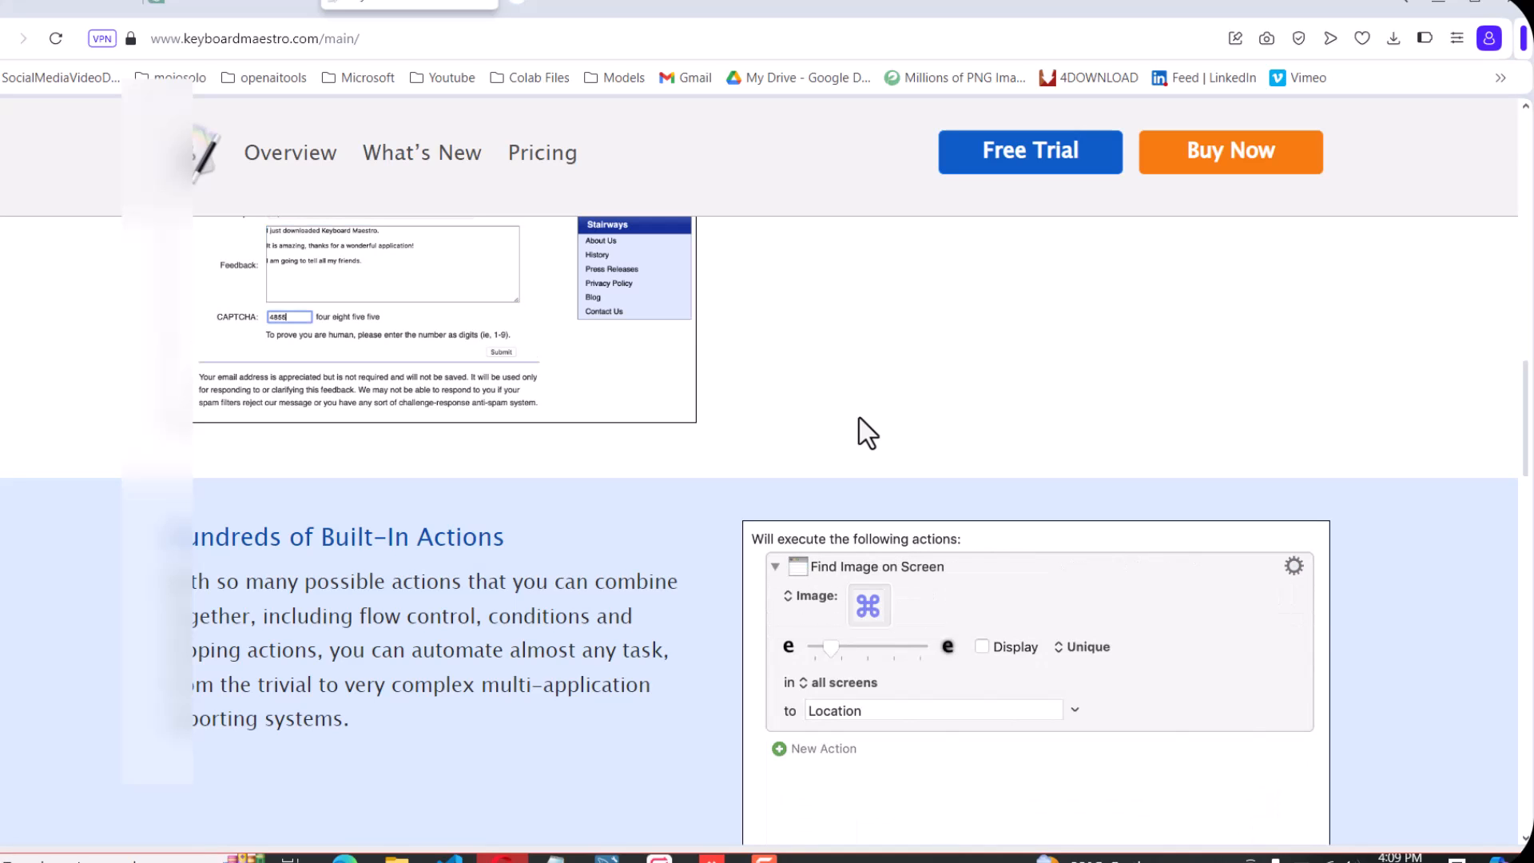
pyautogui.scroll(-2, 889, 430)
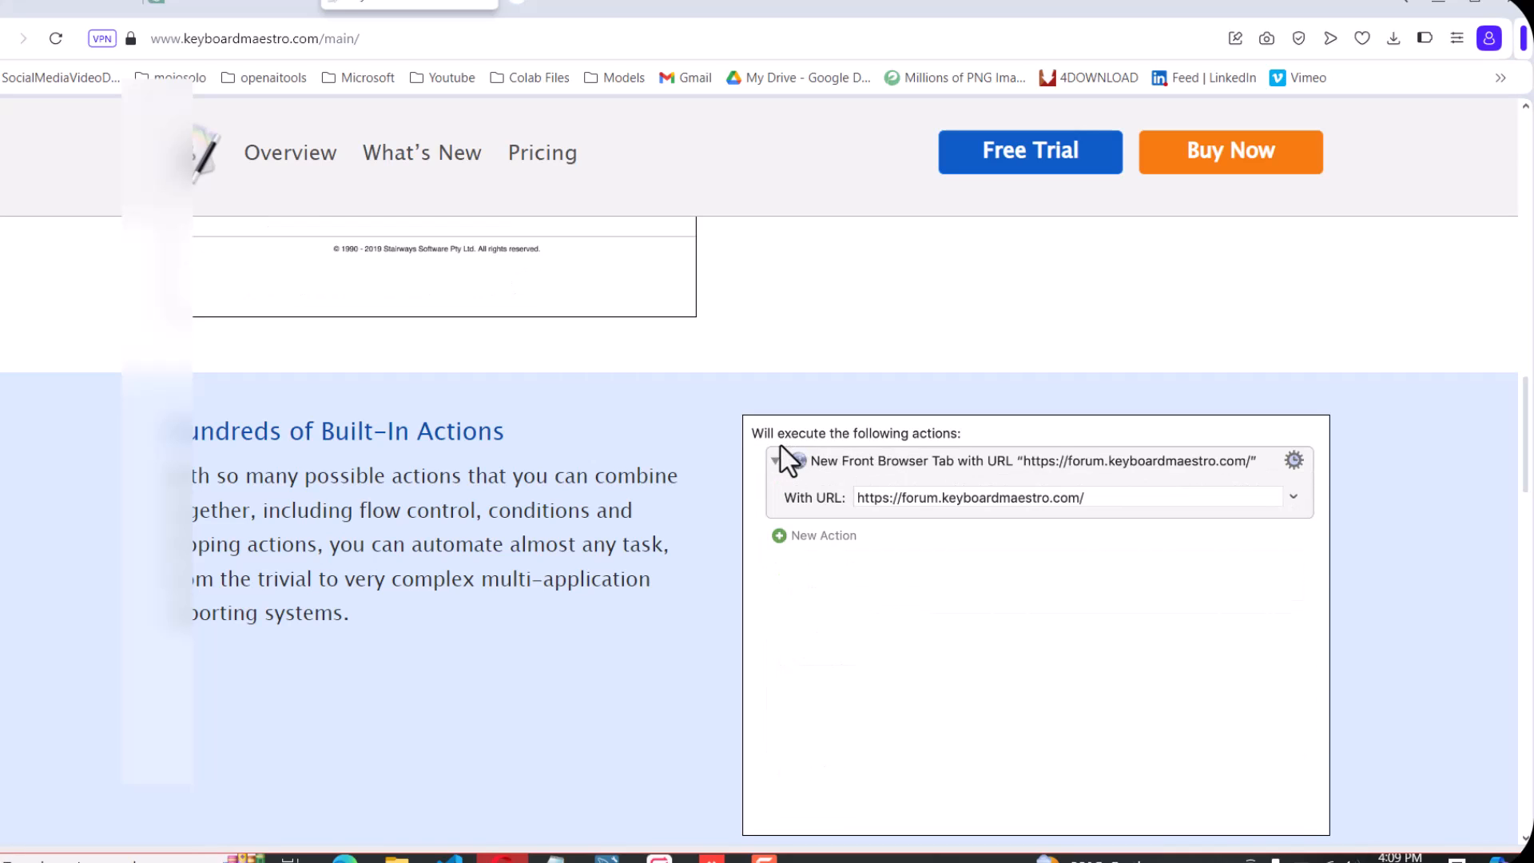
pyautogui.scroll(-4, 791, 496)
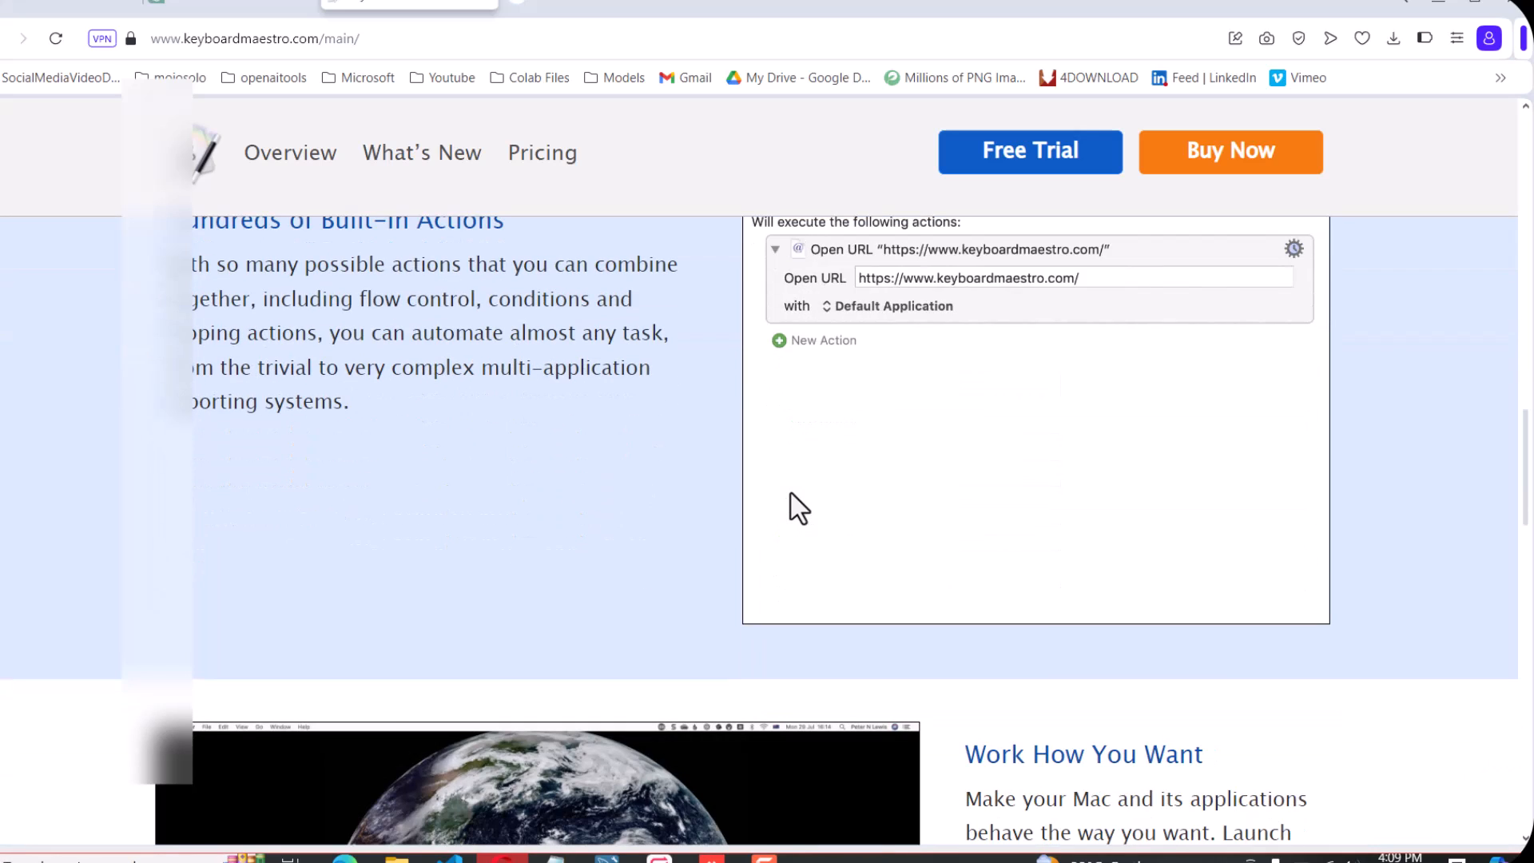
pyautogui.scroll(2, 702, 486)
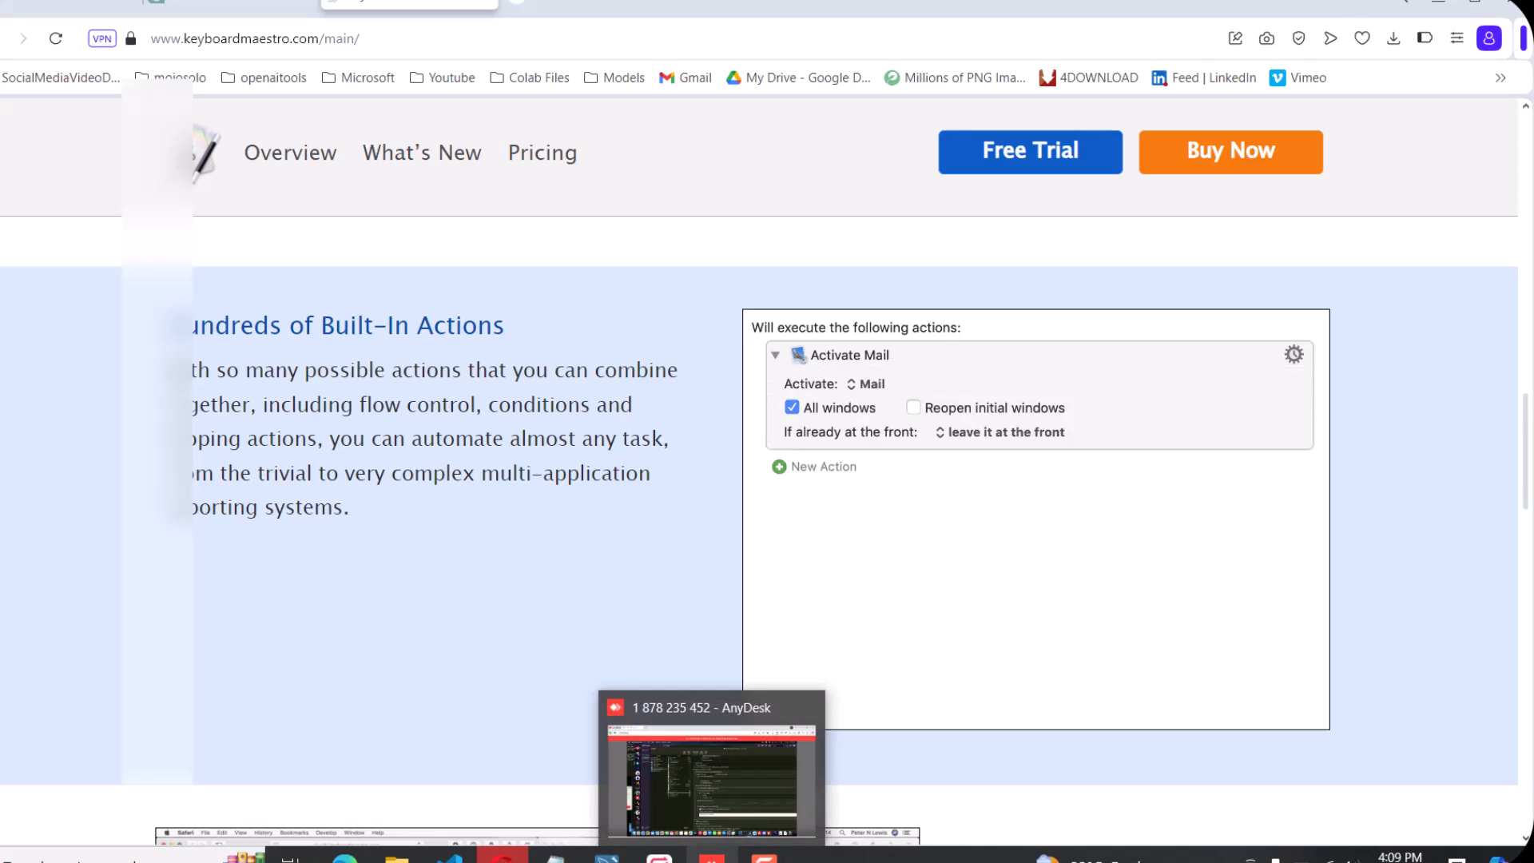
# Switch to the AnyDesk remote session and rename the For Each macro to Discord in Keyboard Maestro
pyautogui.click(711, 857)
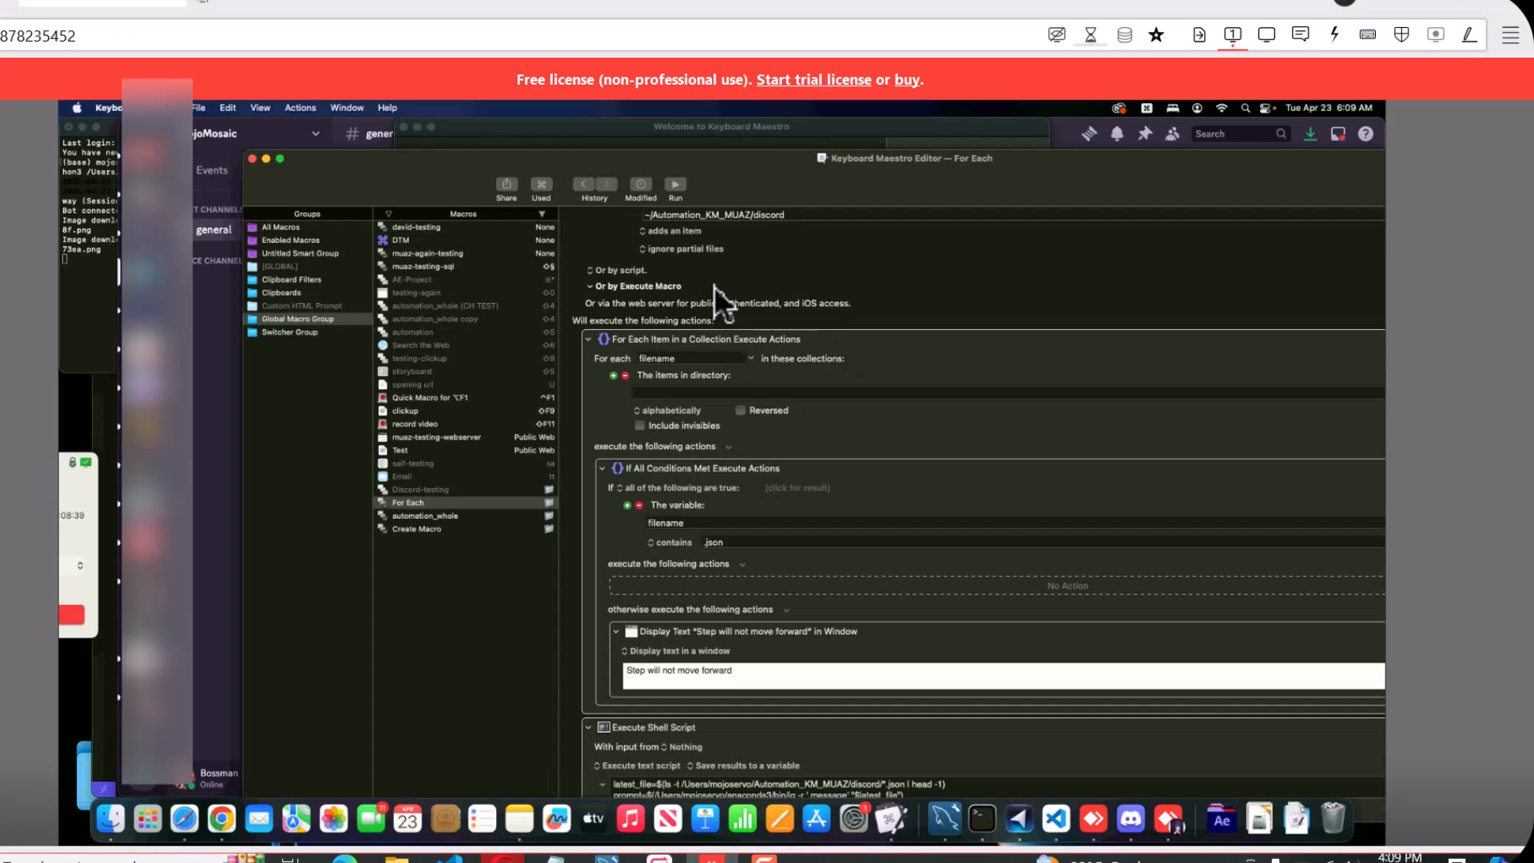
pyautogui.scroll(2, 715, 286)
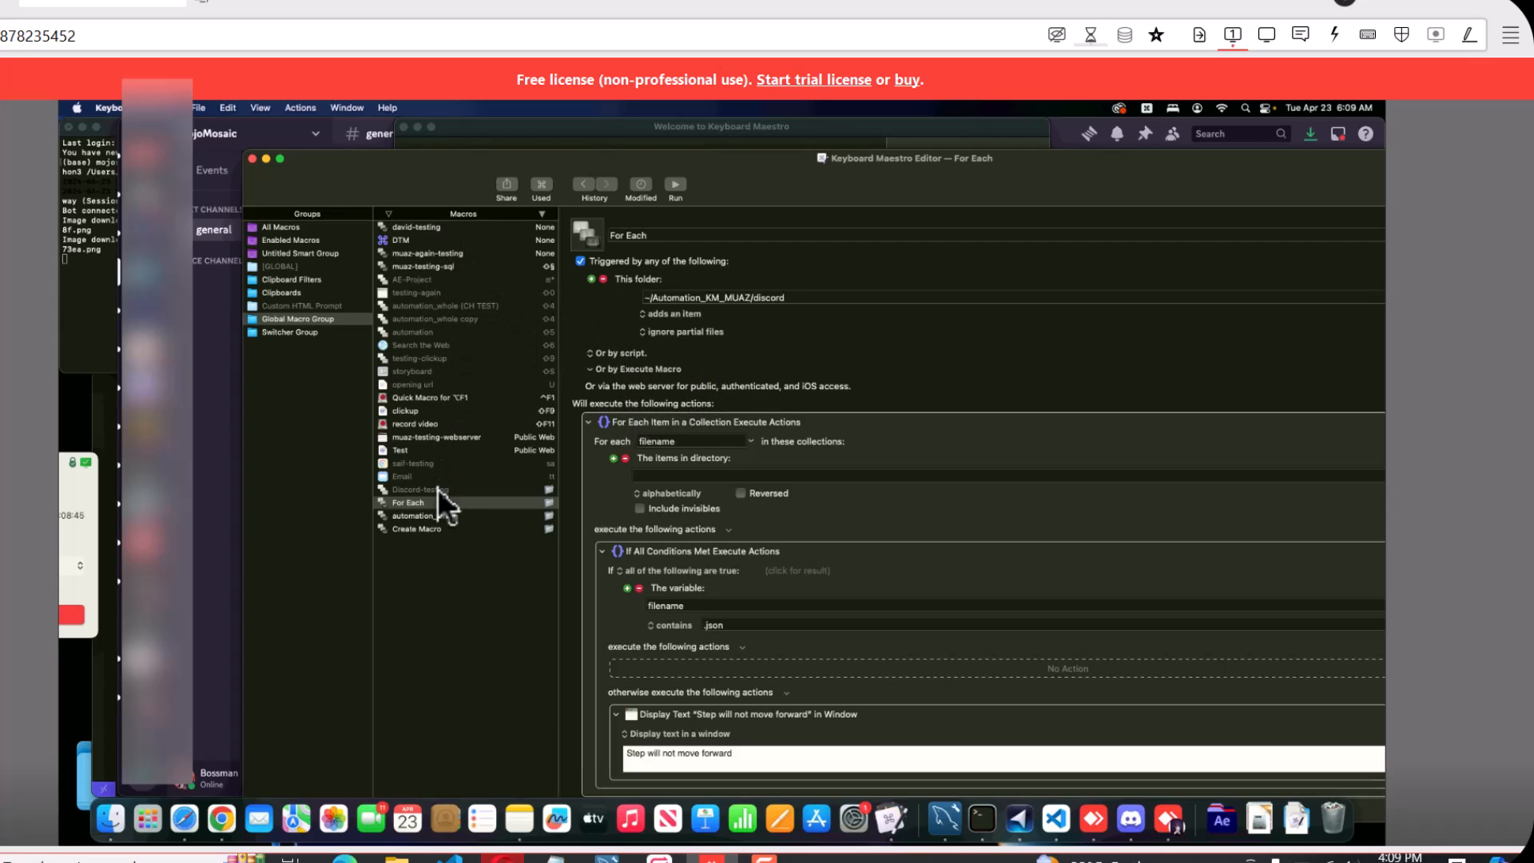
pyautogui.click(658, 233)
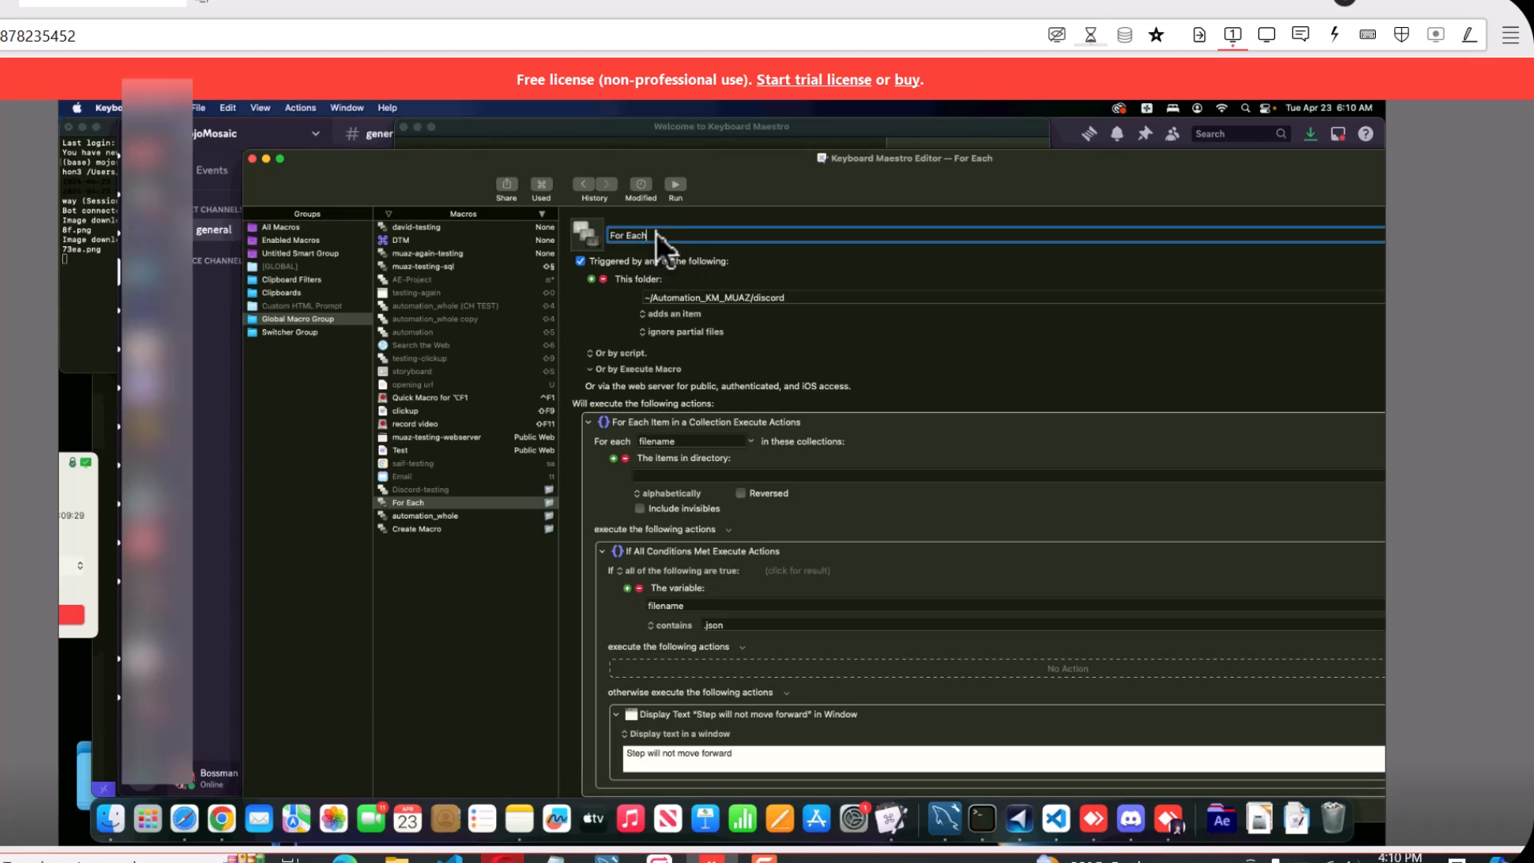
pyautogui.moveTo(656, 233); pyautogui.dragTo(613, 234)
pyautogui.write('Dis')
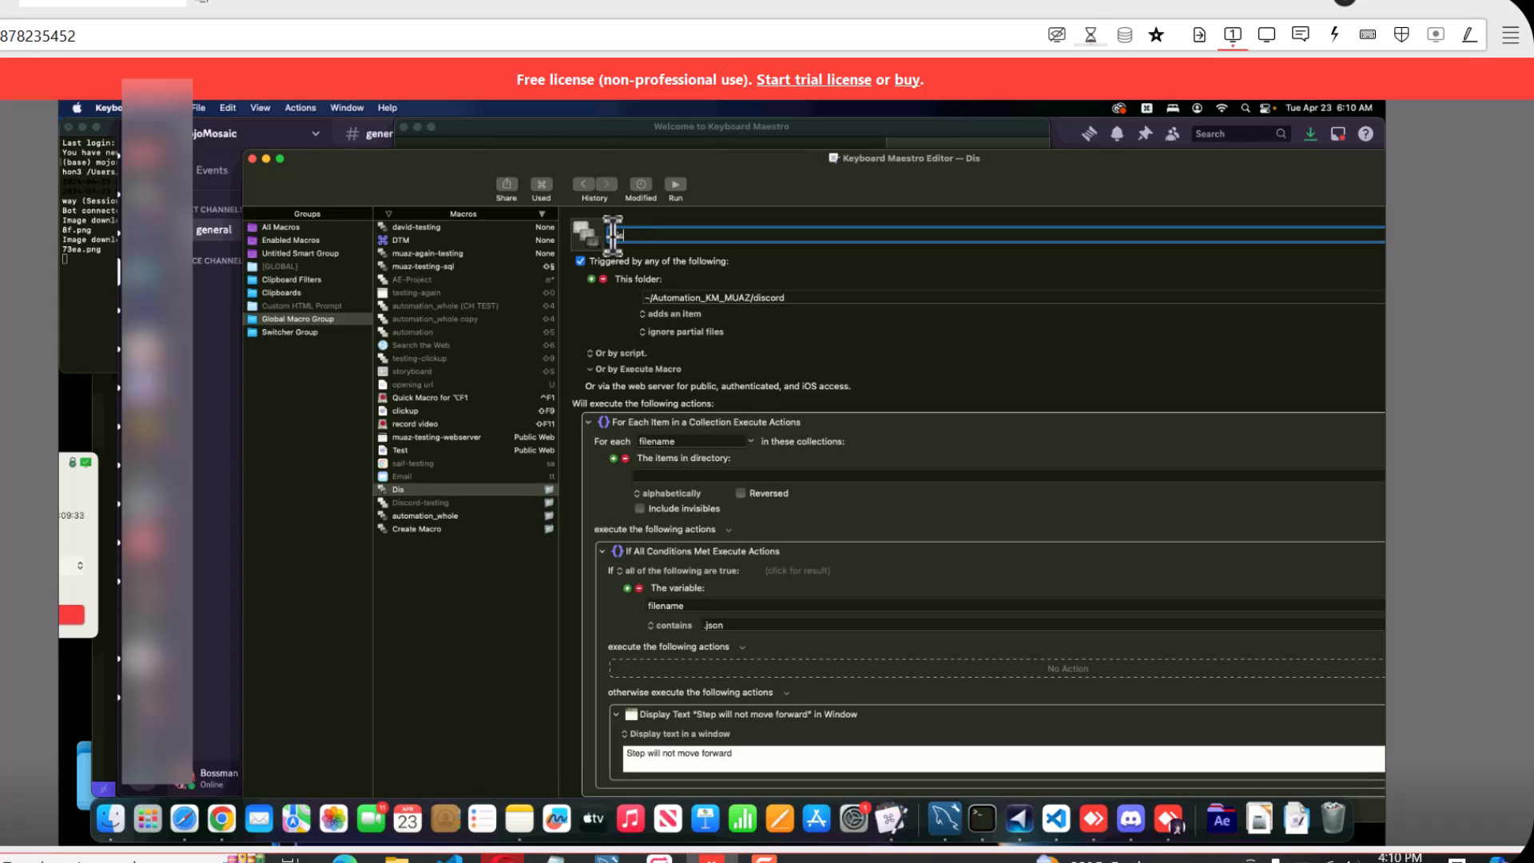
pyautogui.write('s')
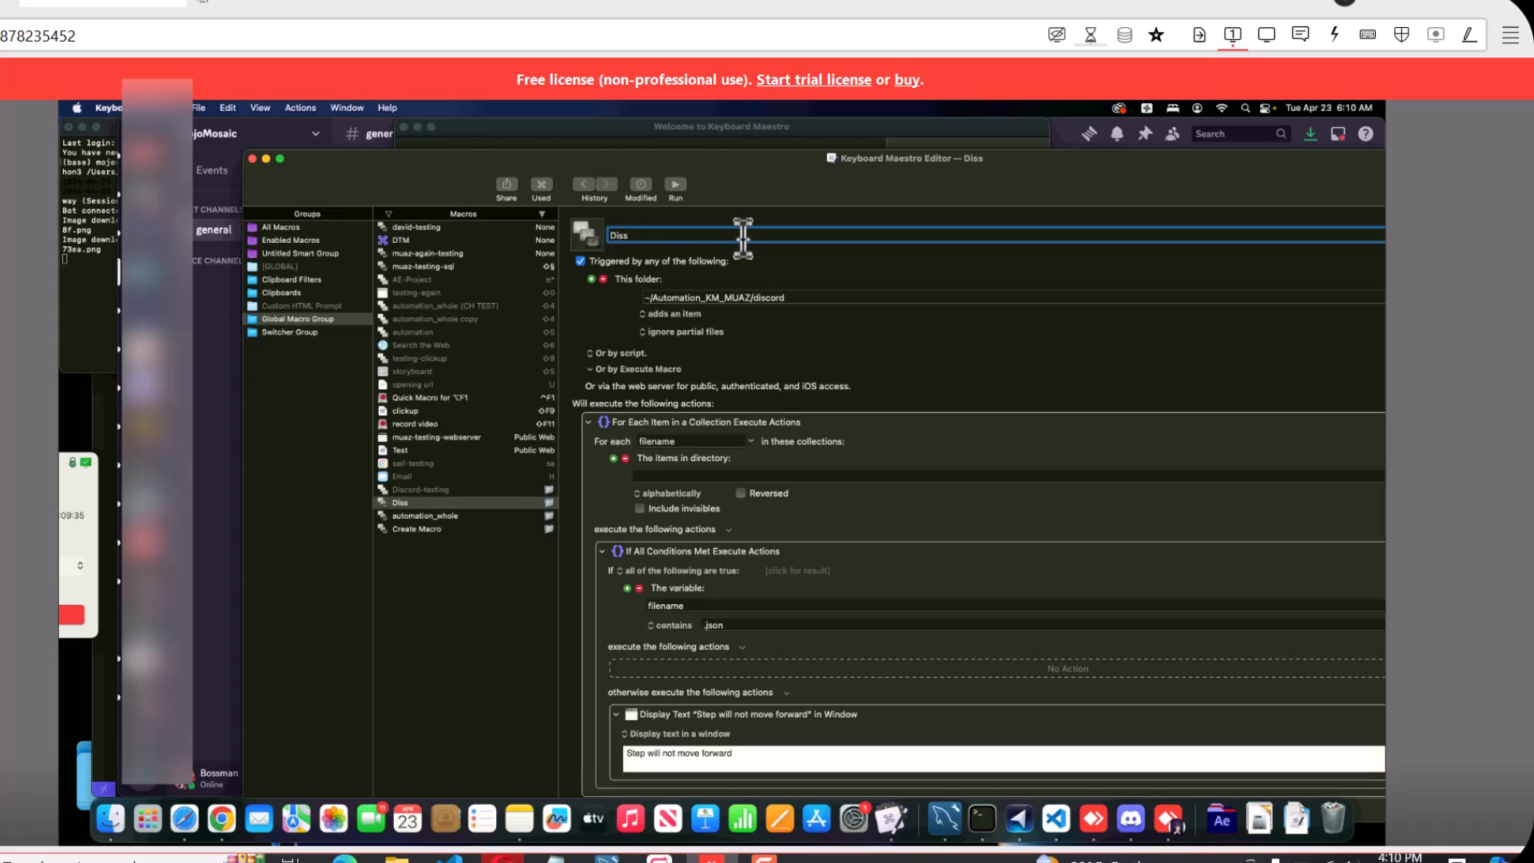
pyautogui.press('BackSpace')
pyautogui.write('coed')
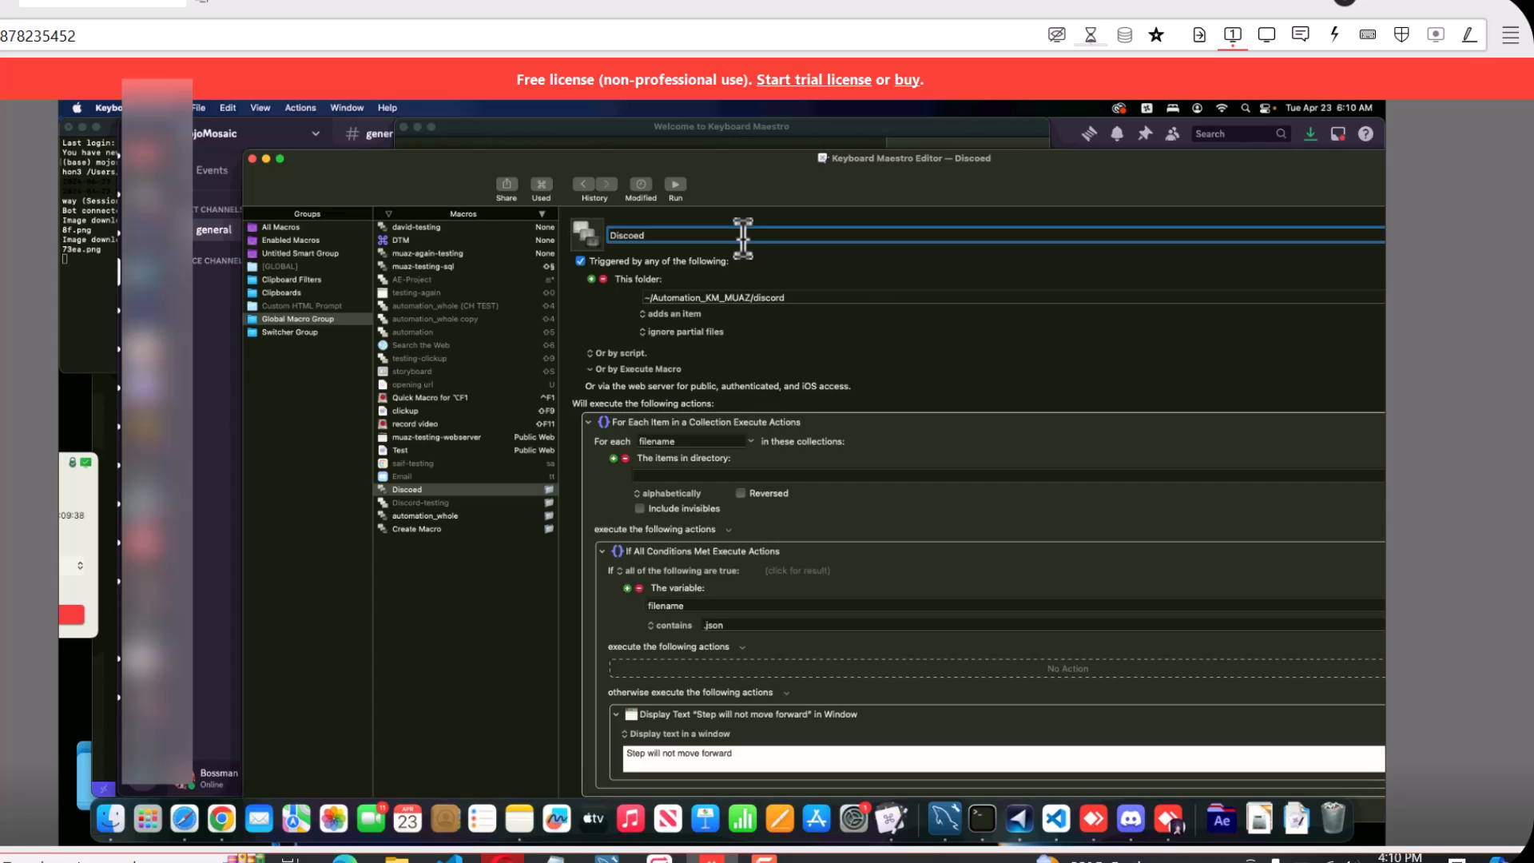
pyautogui.press('super+a')
pyautogui.click(719, 238)
pyautogui.press('BackSpace')
pyautogui.press('BackSpace')
pyautogui.write('rd')
pyautogui.press('Return')
# Look through the trigger types available for the Discord macro, including Folder Trigger
pyautogui.click(591, 278)
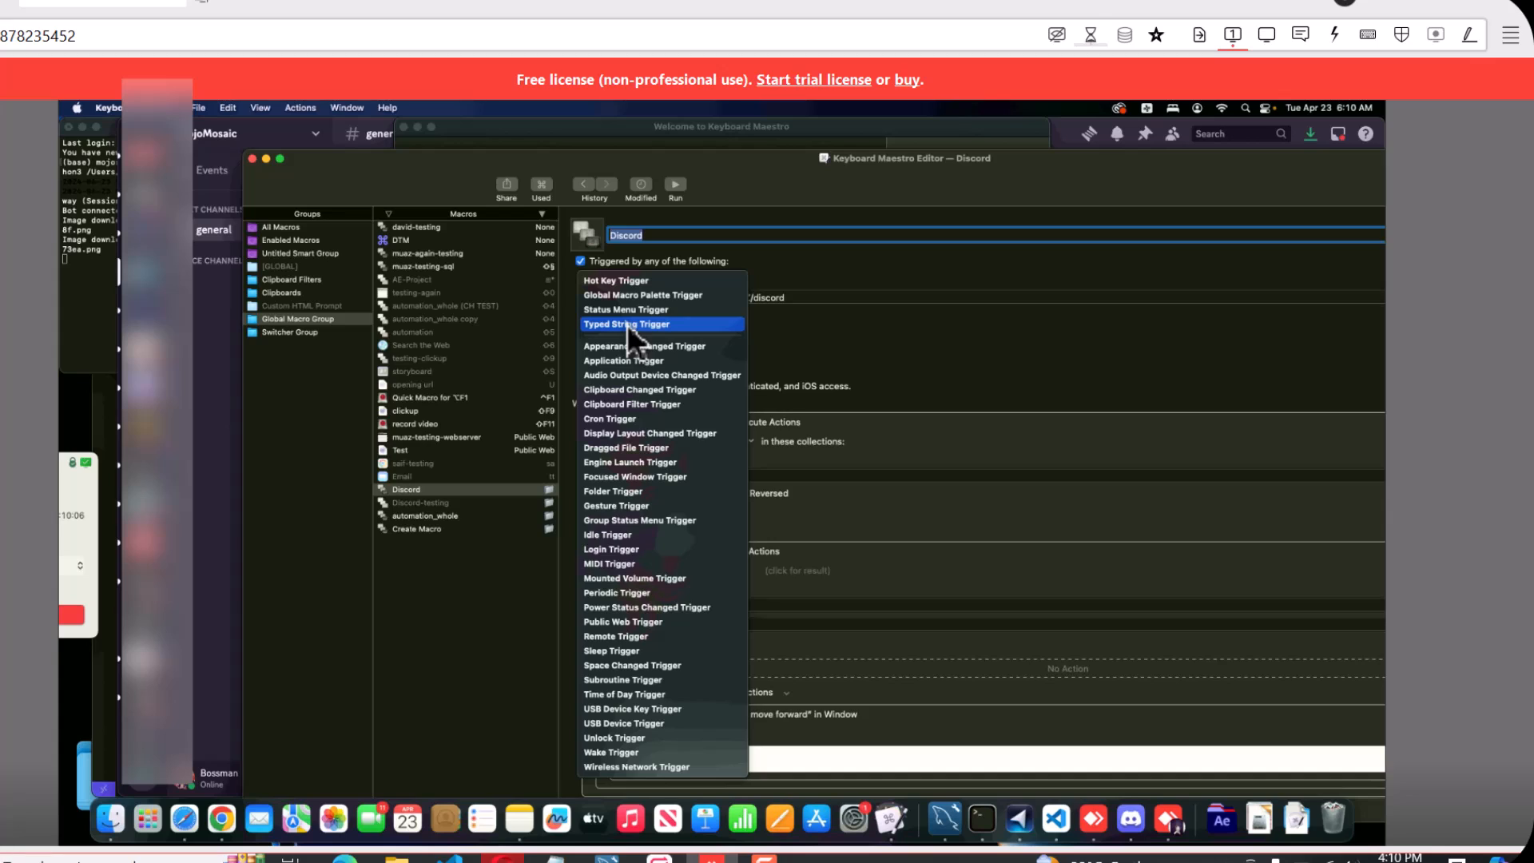
pyautogui.click(609, 491)
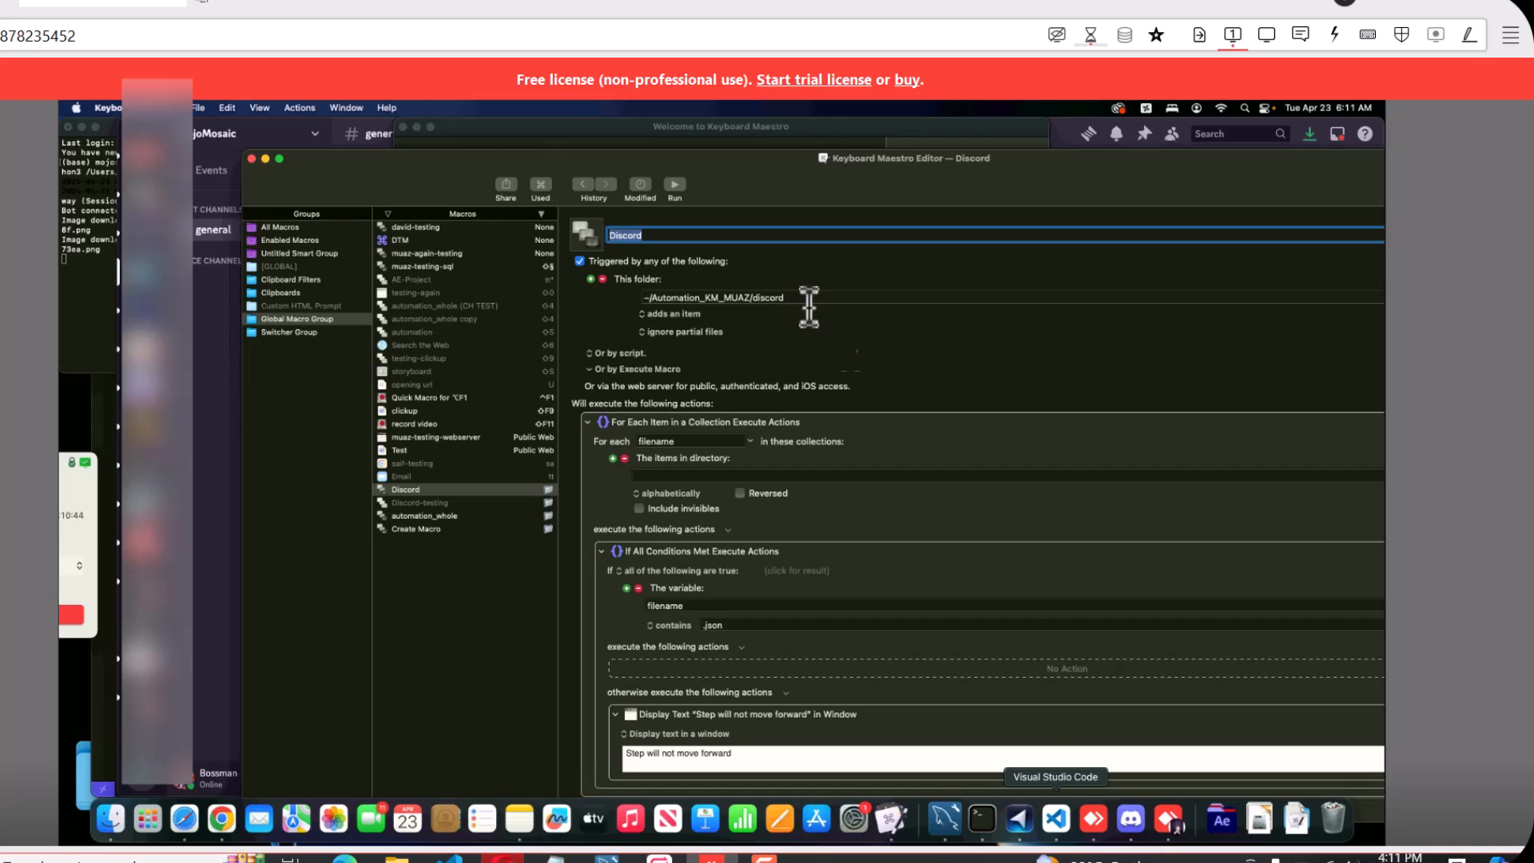
# Switch to Visual Studio Code and examine the JSON message body of the POST request to the discord endpoint
pyautogui.click(1058, 821)
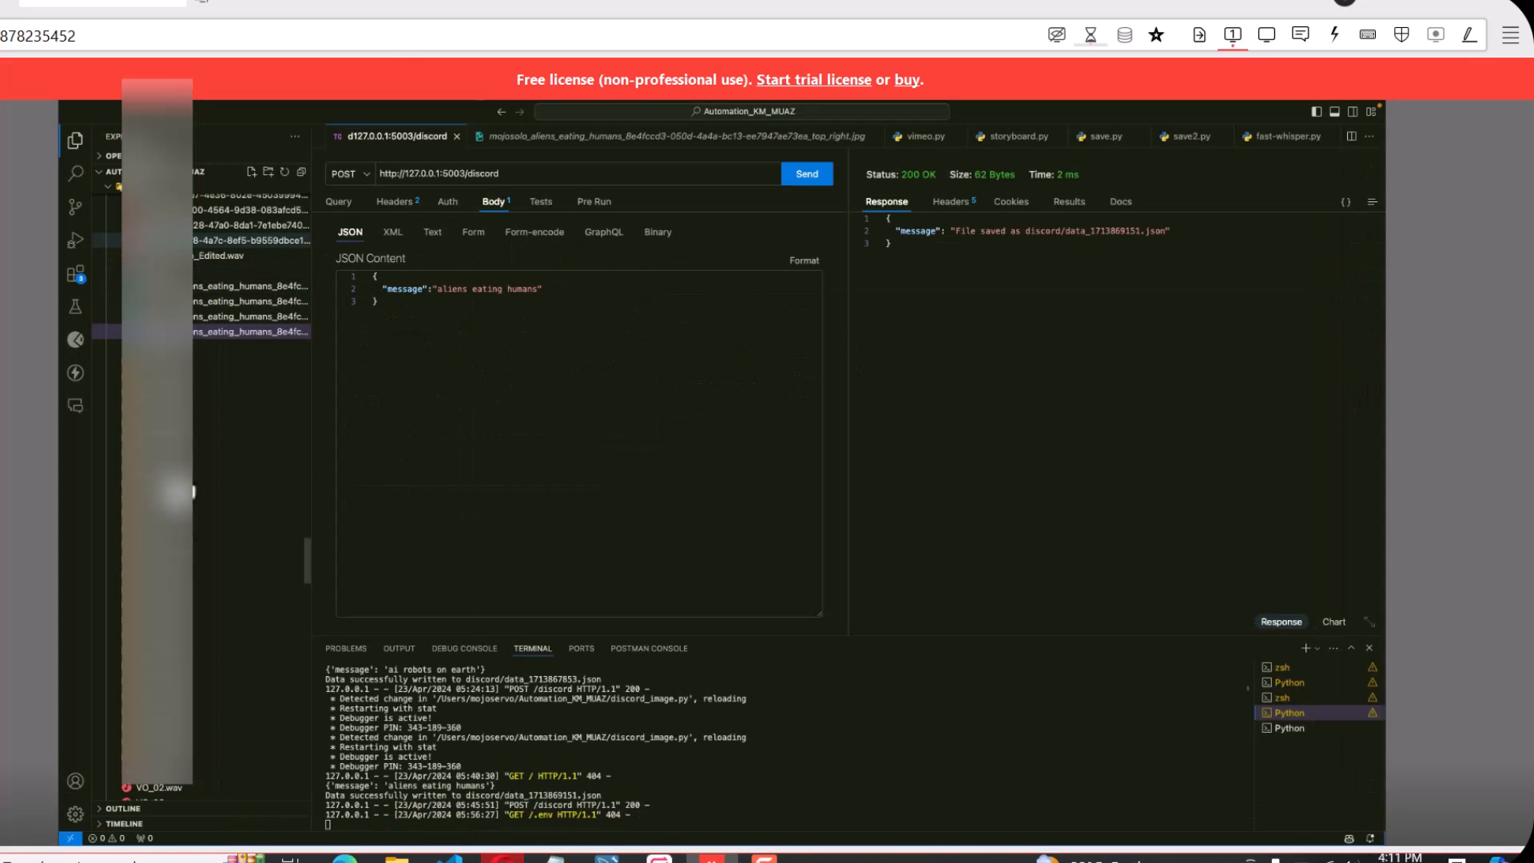
pyautogui.scroll(-5, 193, 548)
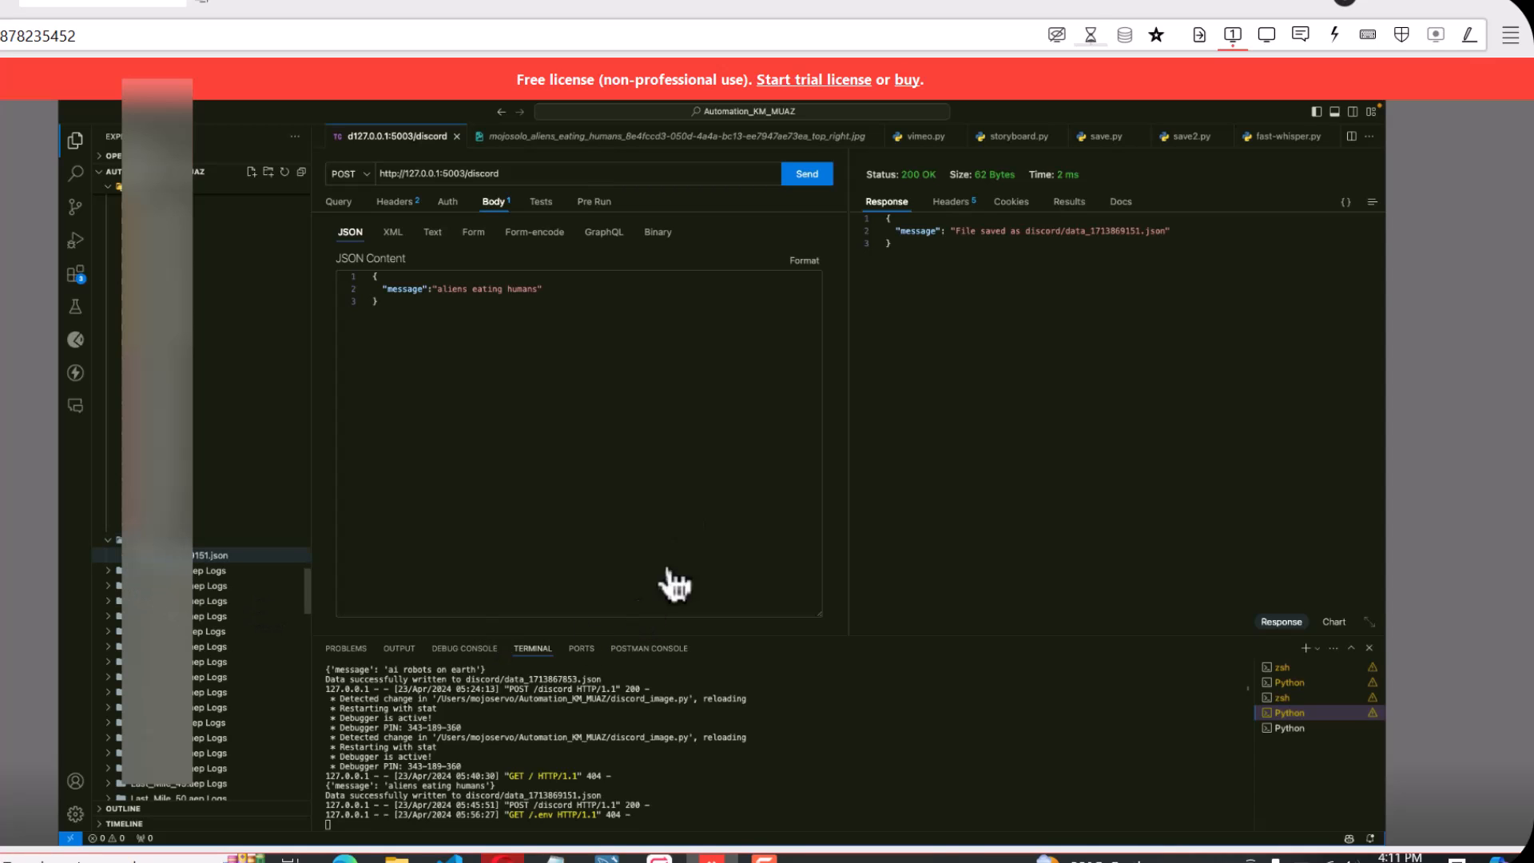
pyautogui.click(565, 287)
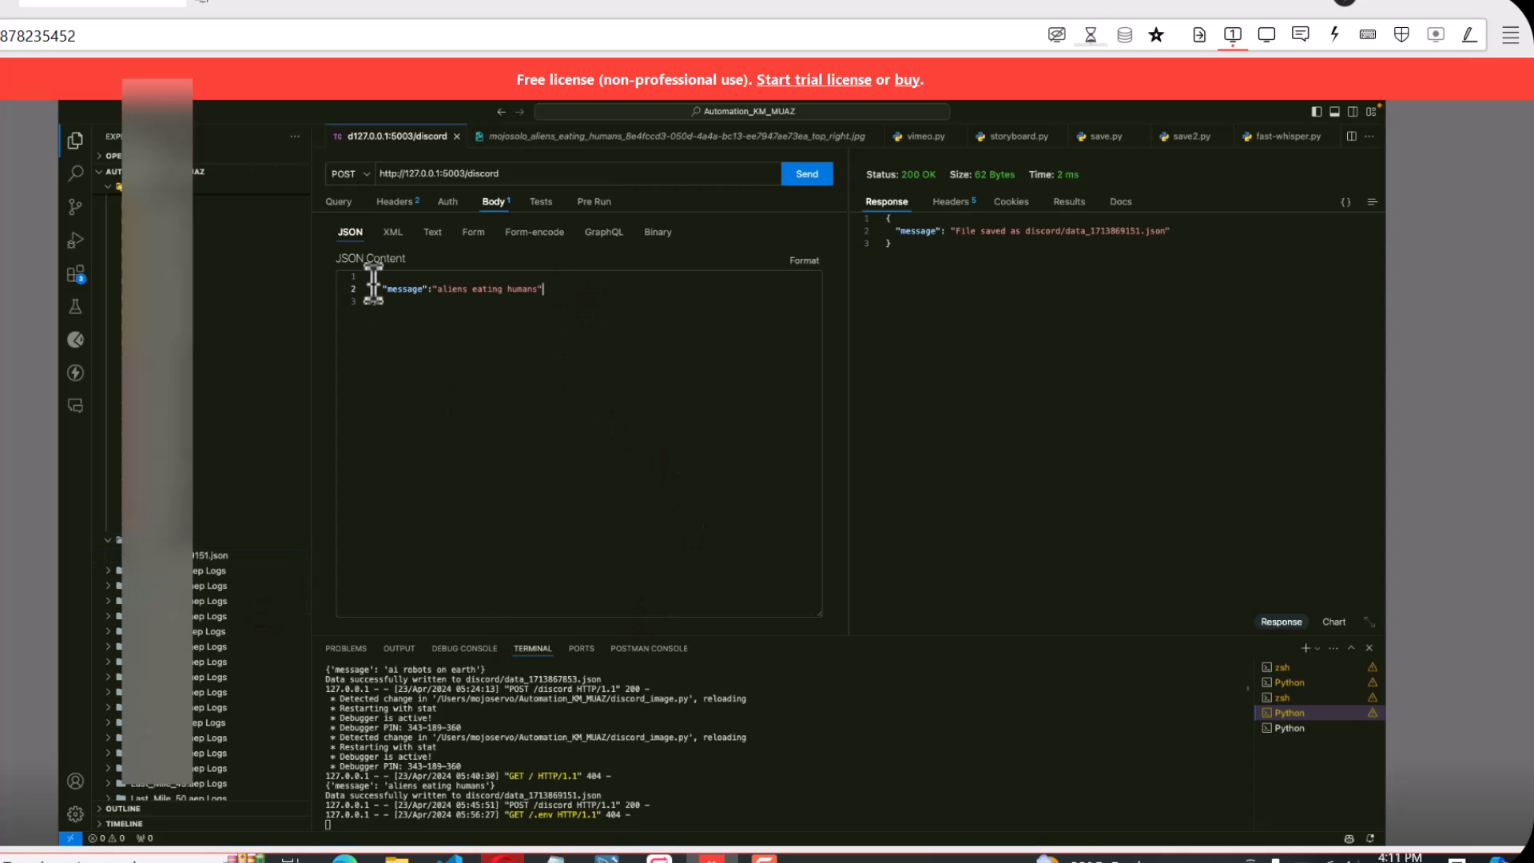
pyautogui.moveTo(374, 276); pyautogui.dragTo(387, 302)
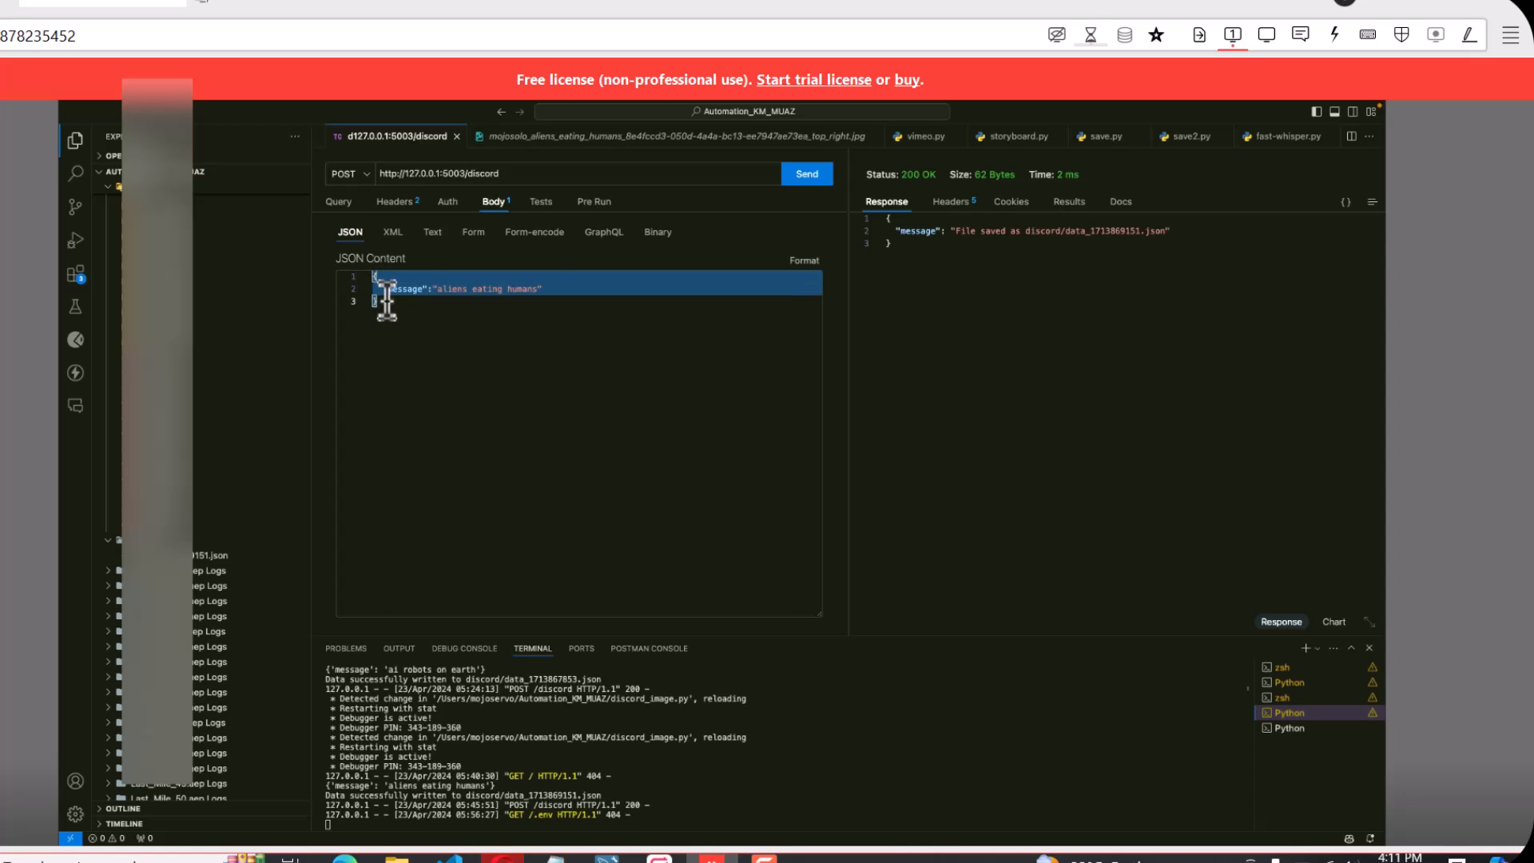
pyautogui.click(418, 338)
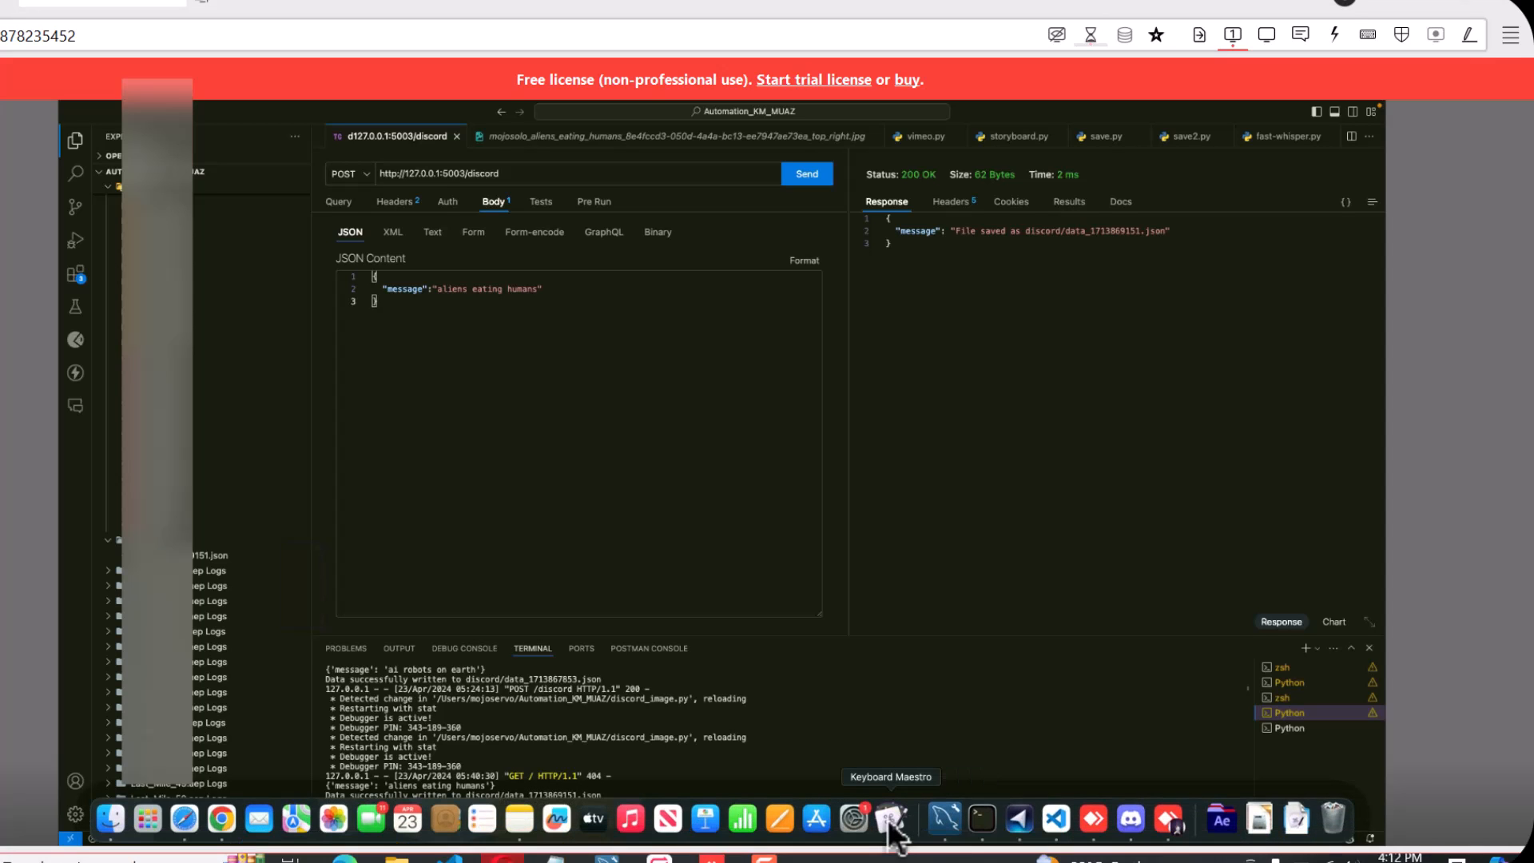
# Return to Keyboard Maestro and examine the For Each action's filename variable and its nested .json condition
pyautogui.click(893, 818)
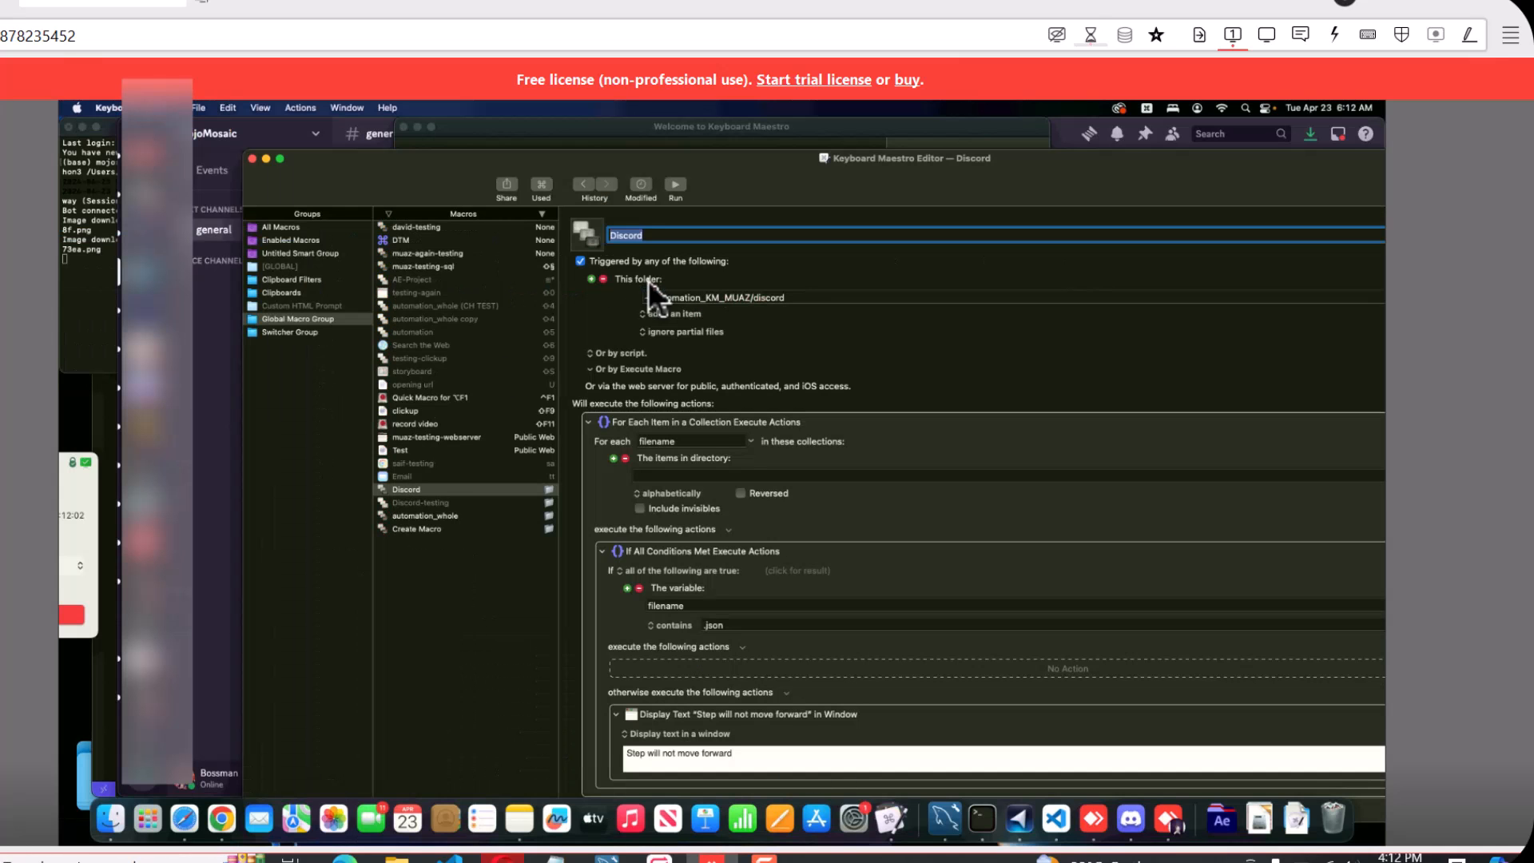
pyautogui.scroll(-3, 693, 366)
pyautogui.click(684, 354)
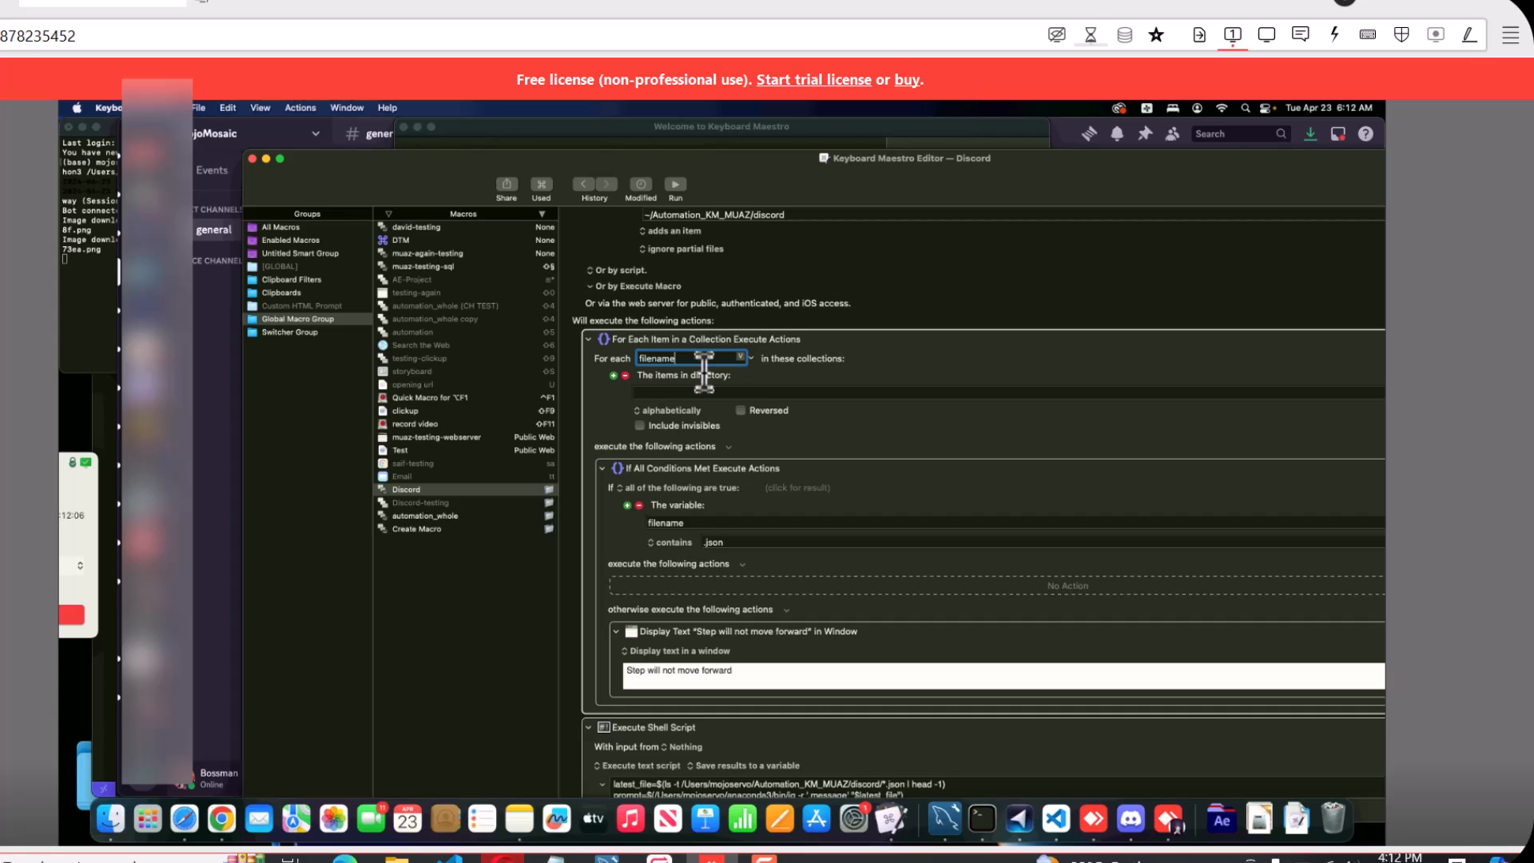
pyautogui.scroll(-3, 695, 368)
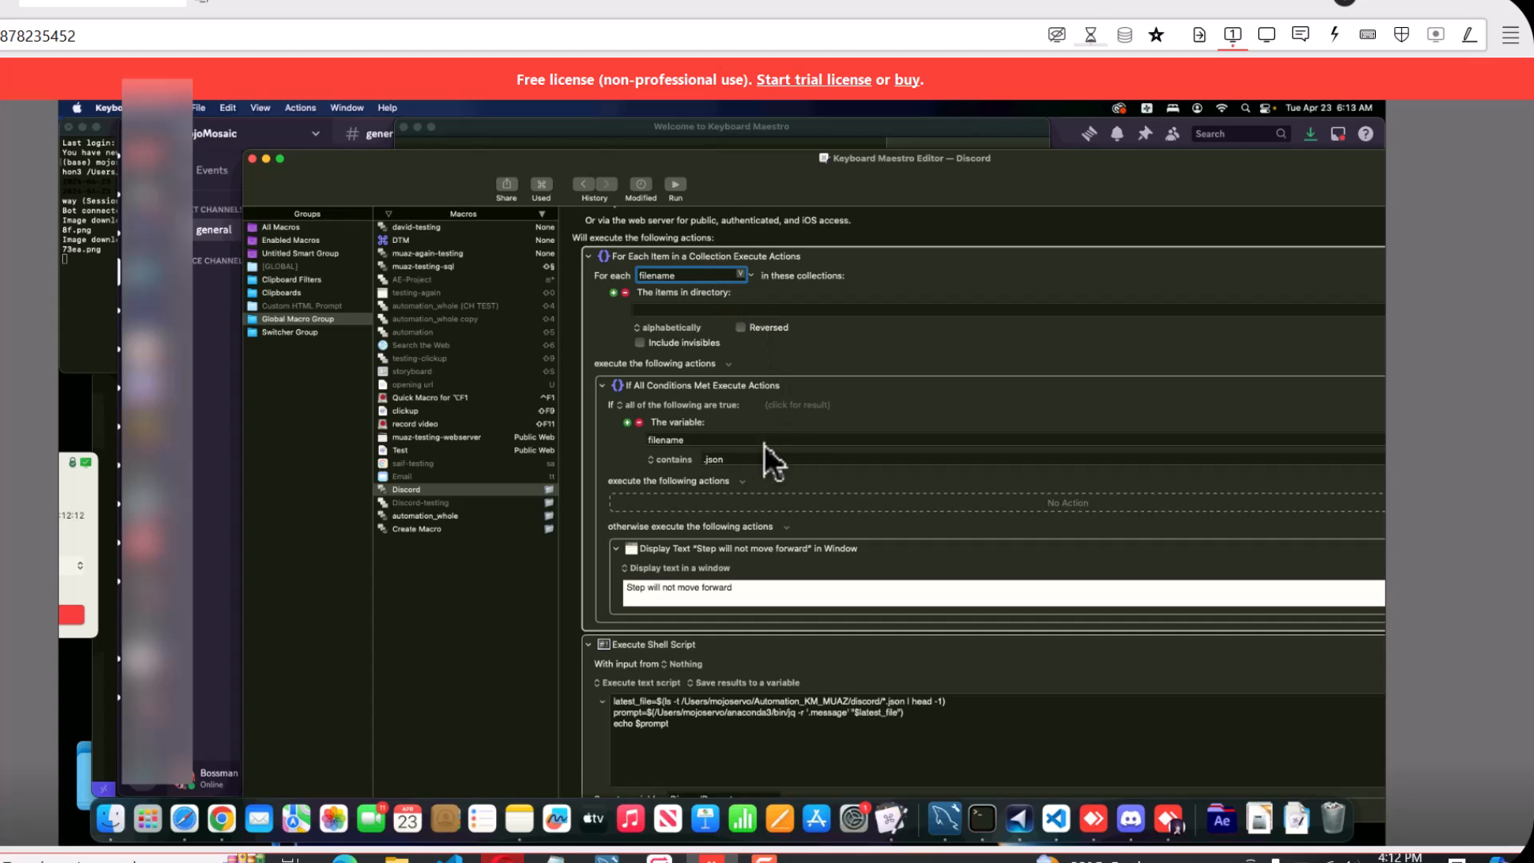
pyautogui.click(732, 459)
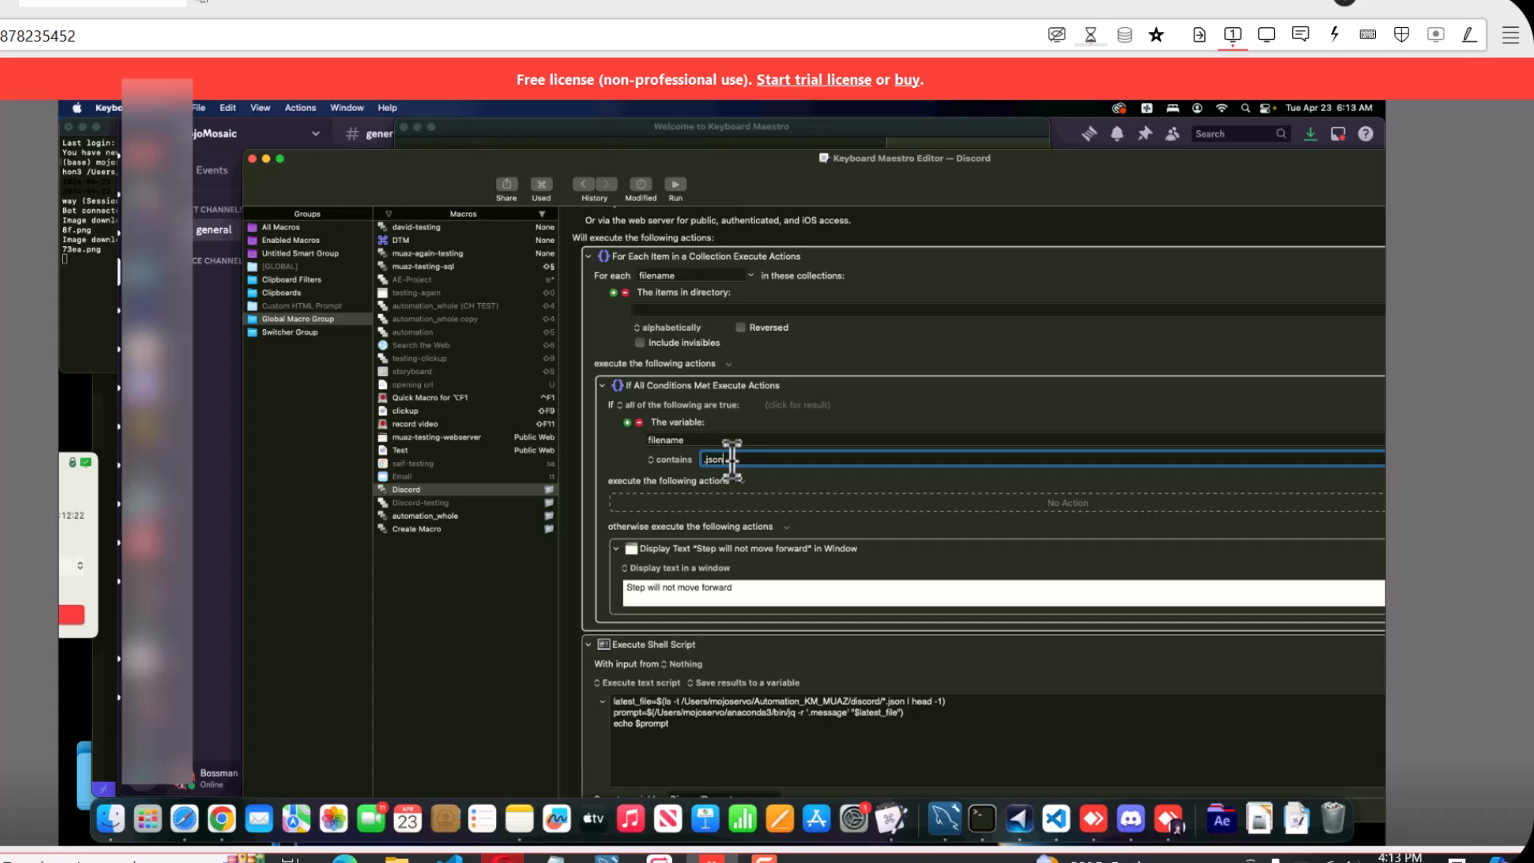
# Examine the Execute Shell Script action's script, its result-handling options and the variable that stores the output
pyautogui.scroll(-4, 727, 466)
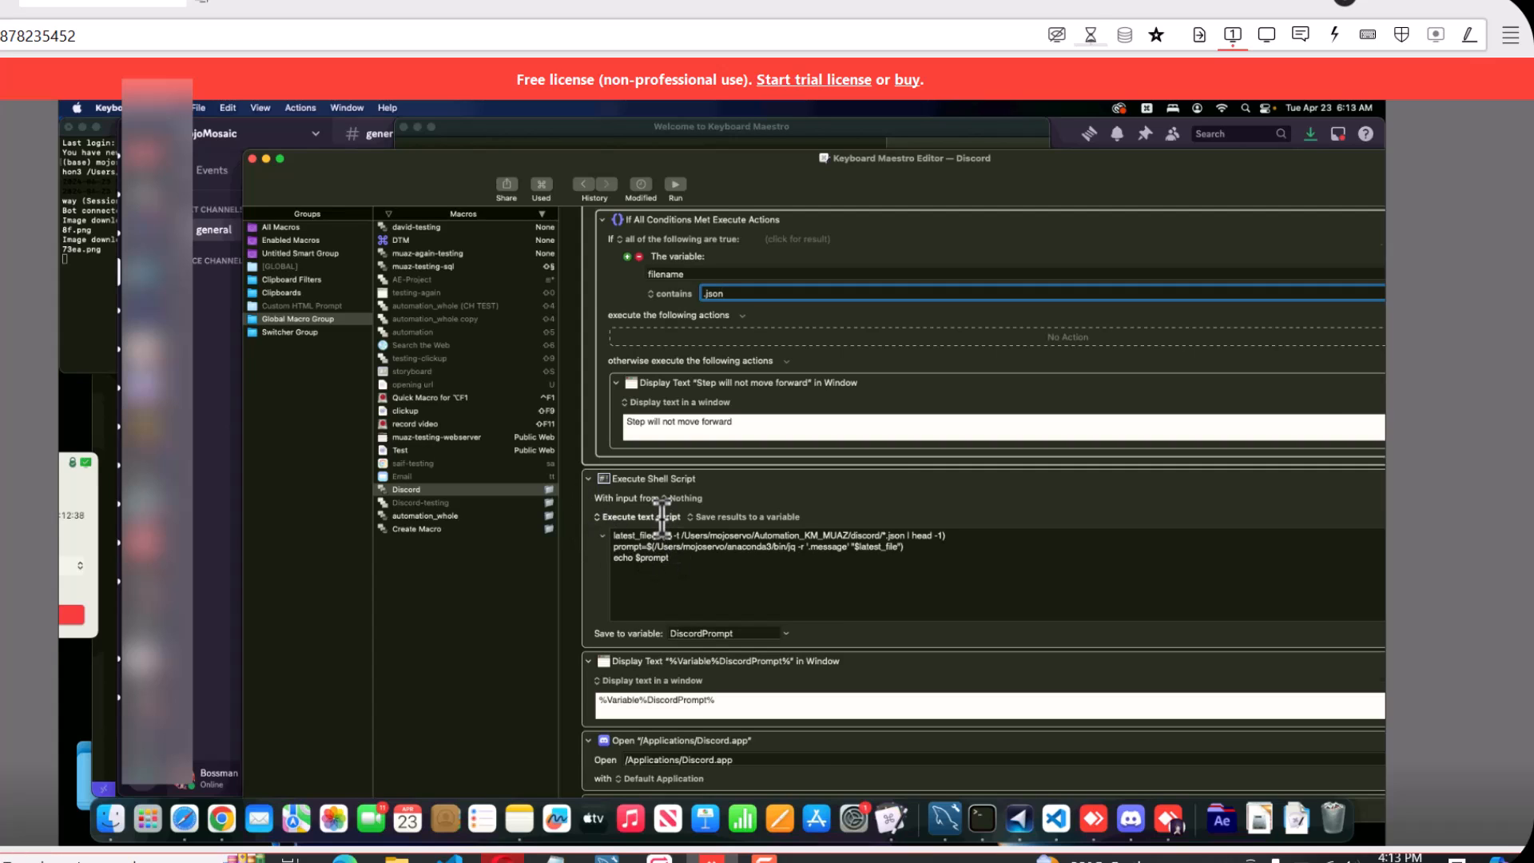
pyautogui.scroll(-2, 675, 520)
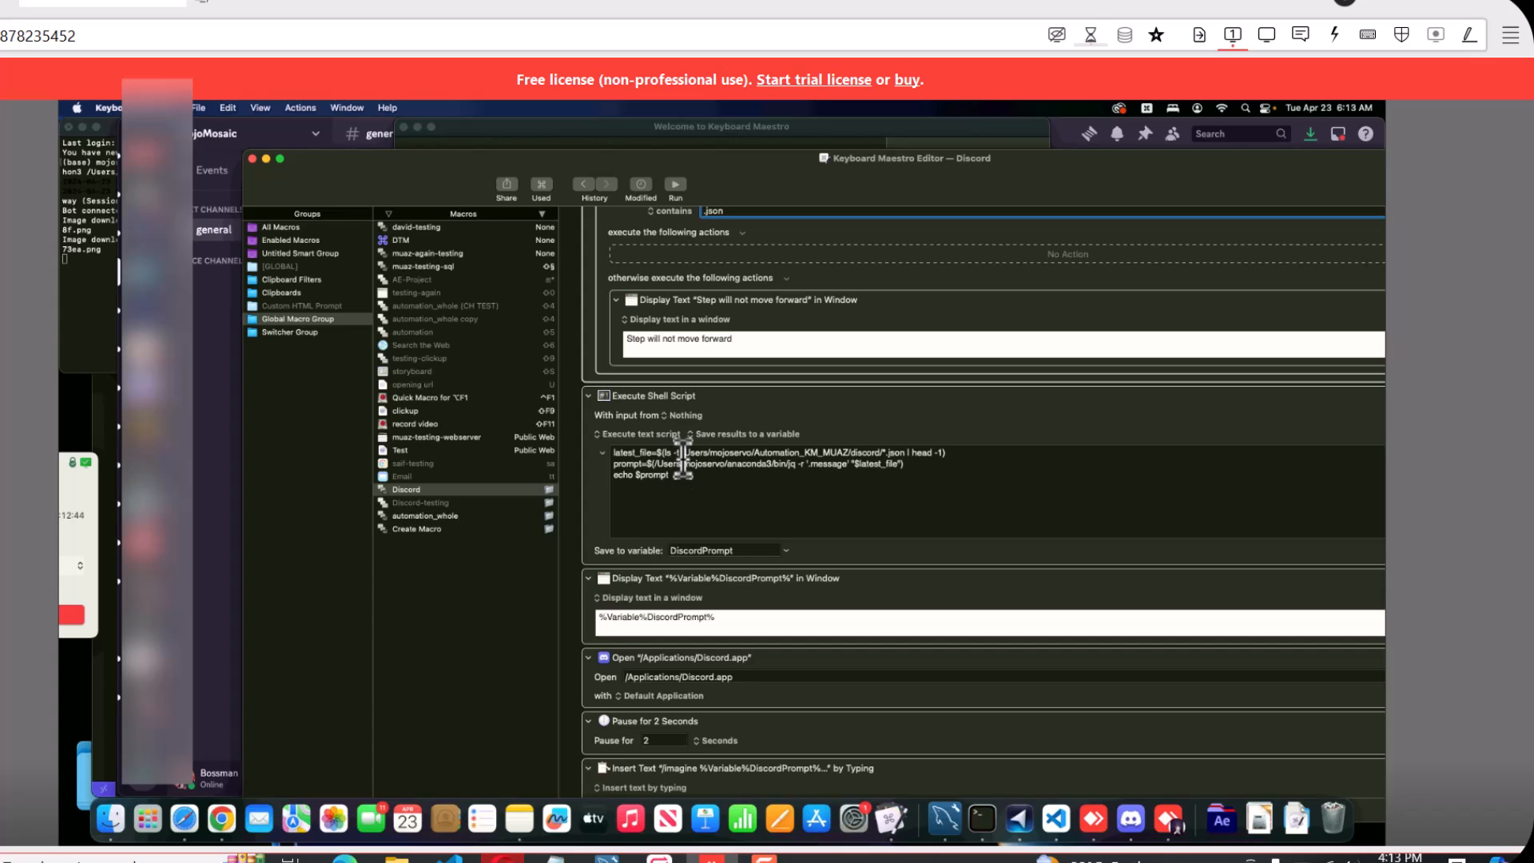
pyautogui.click(823, 464)
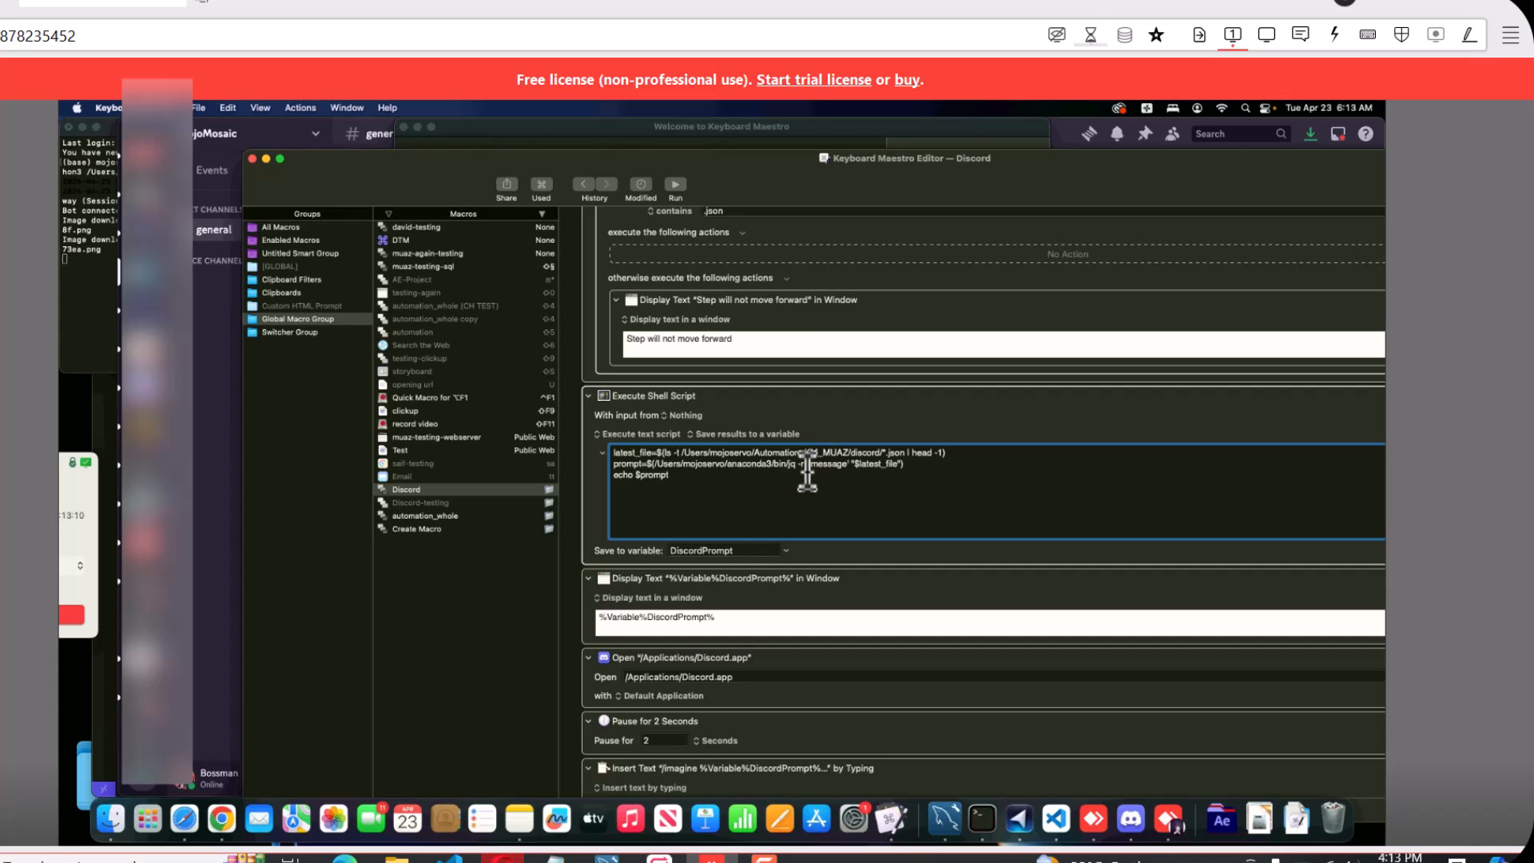
pyautogui.click(694, 433)
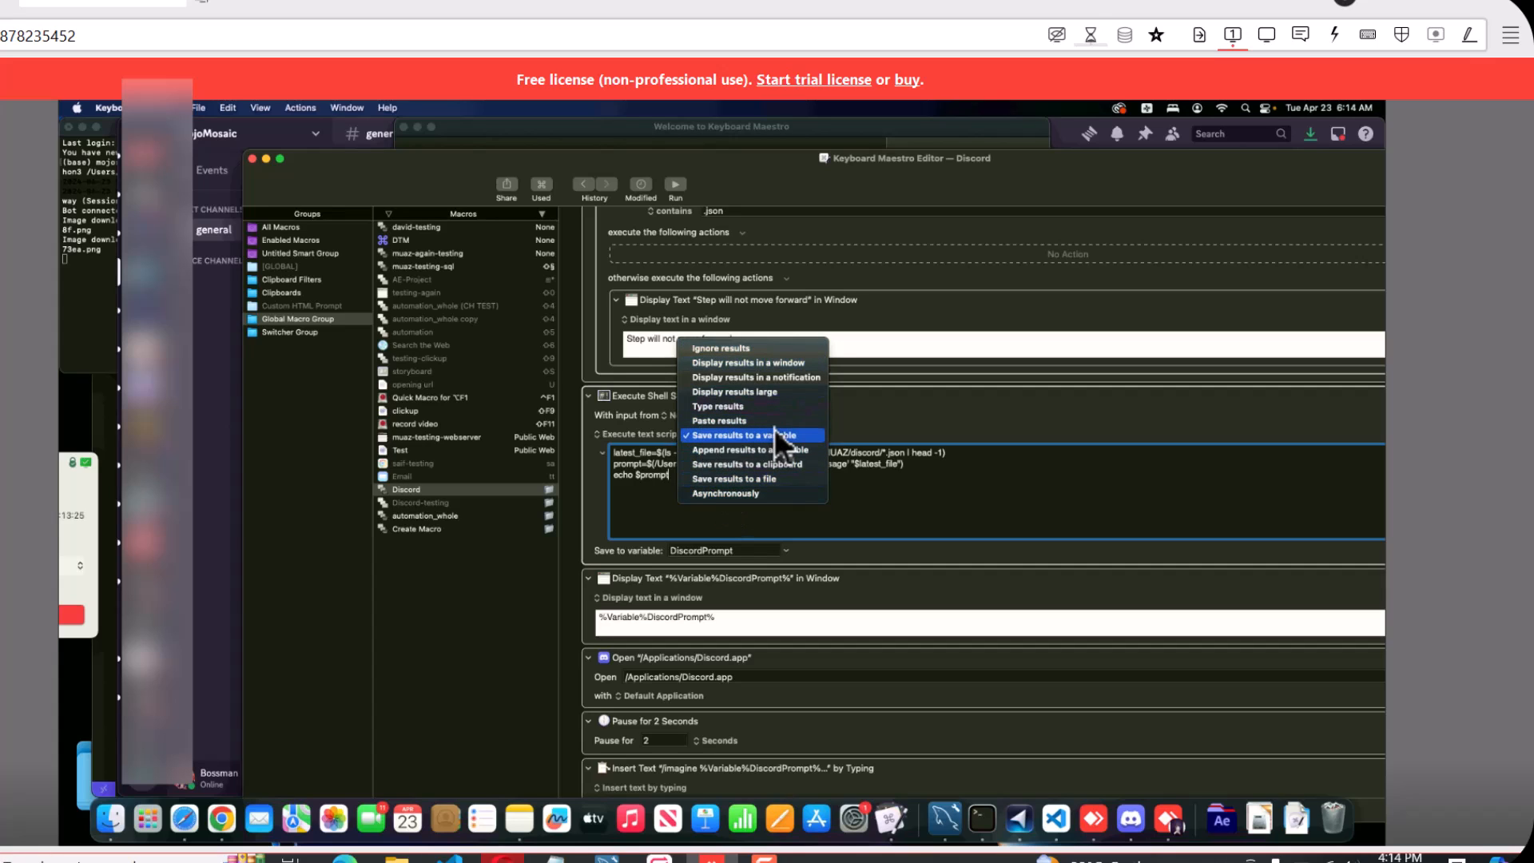
pyautogui.click(754, 548)
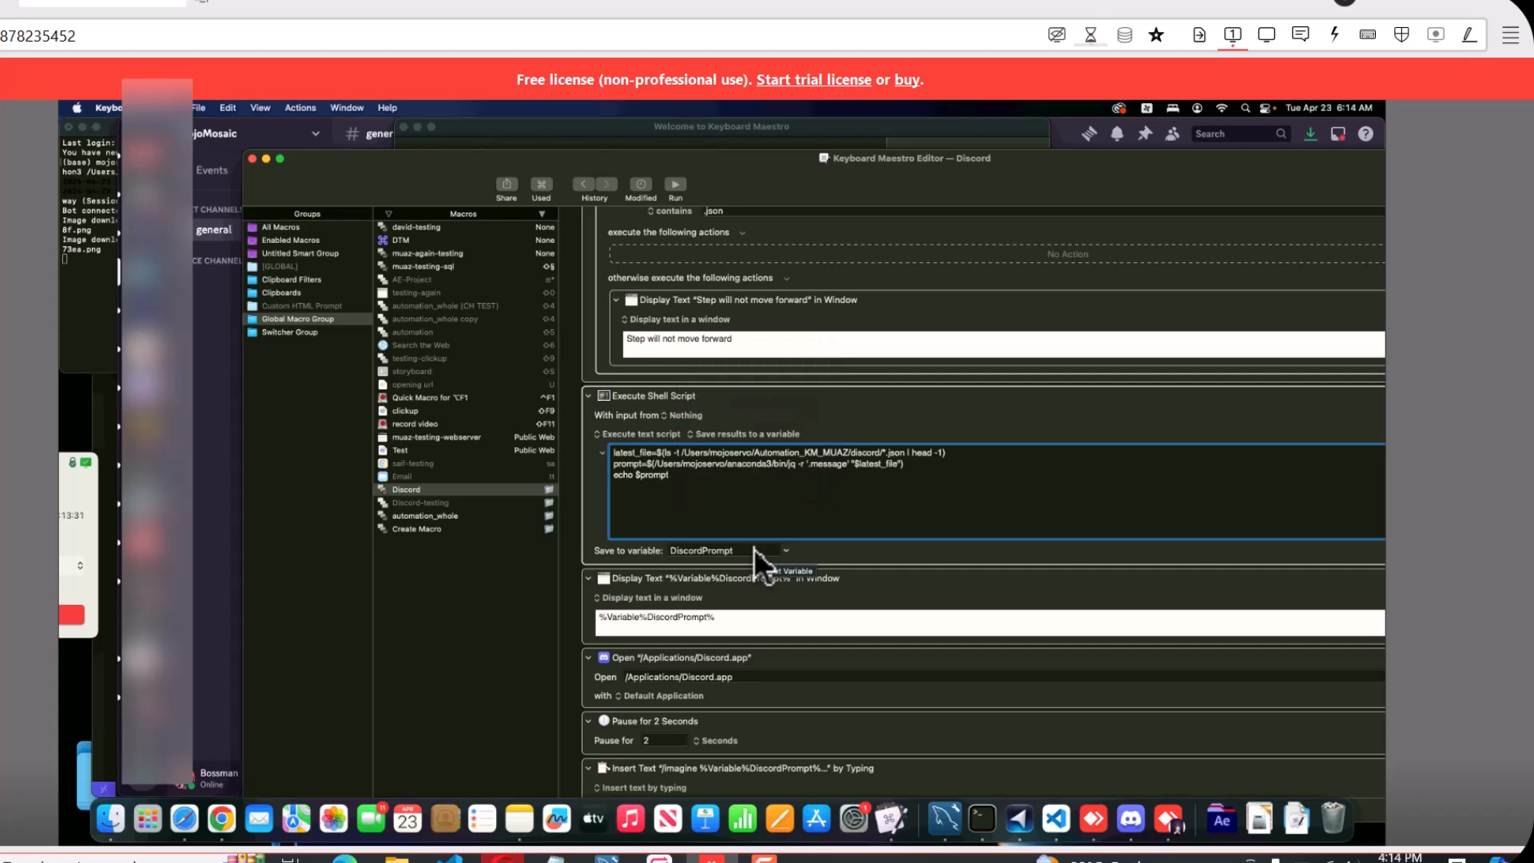
pyautogui.click(750, 548)
# Inspect the Display Text action below the shell script and highlight its %Variable%DiscordPrompt% text
pyautogui.scroll(-5, 751, 548)
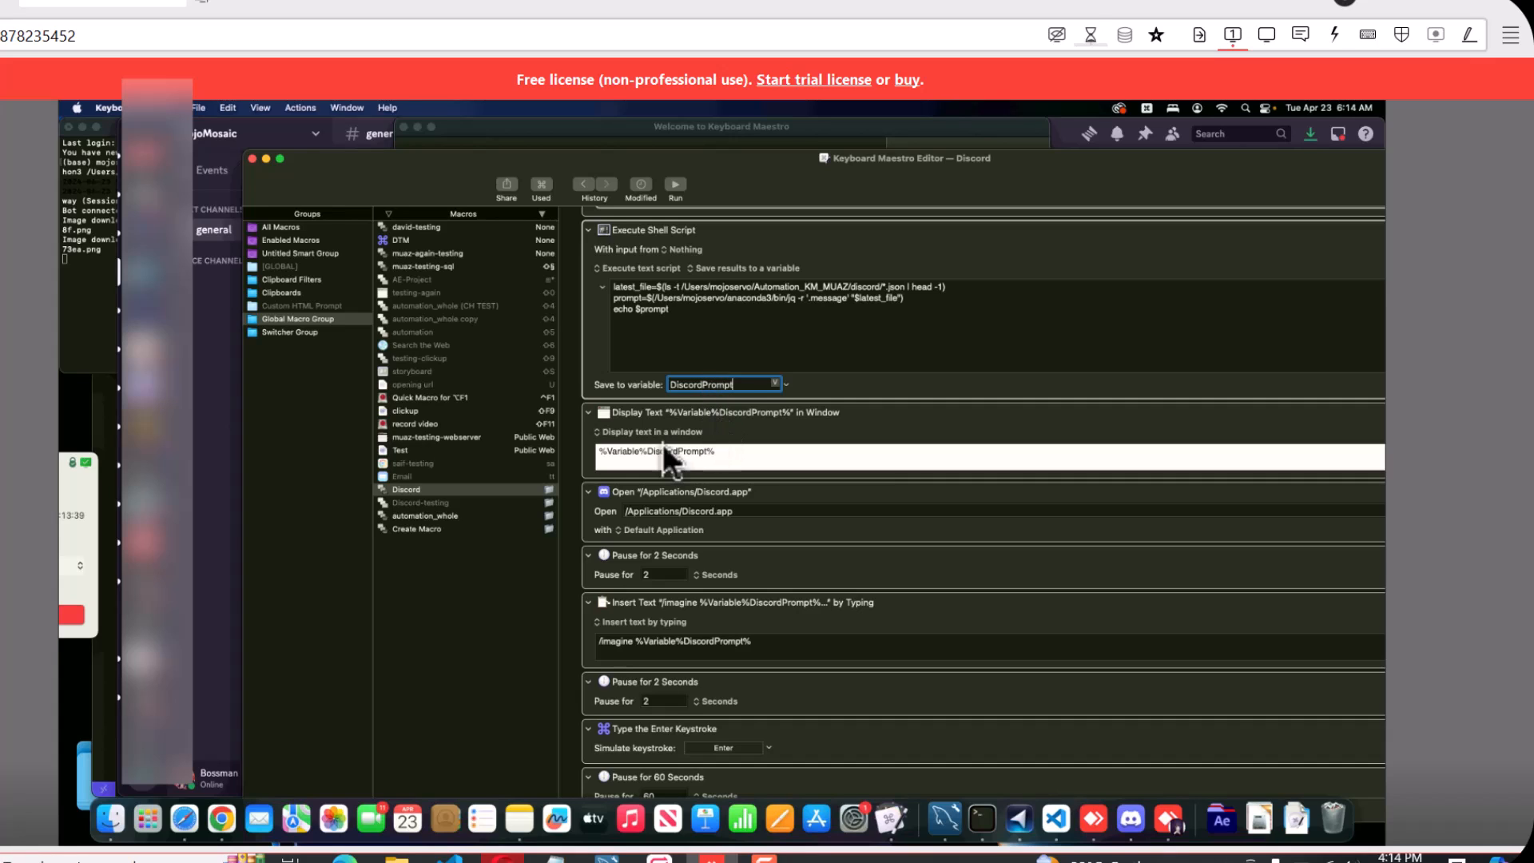
pyautogui.click(620, 452)
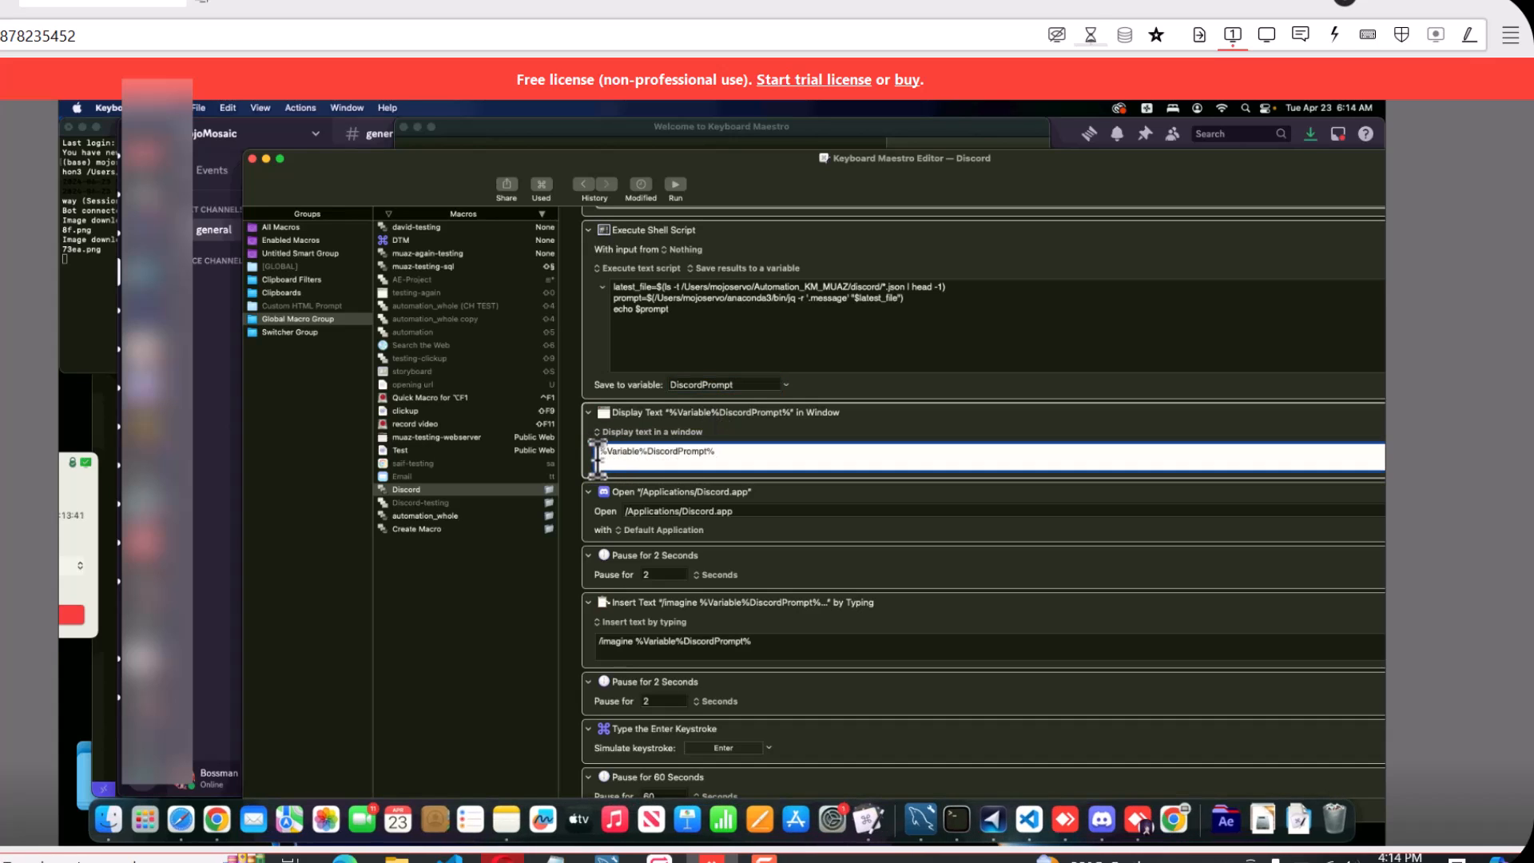
pyautogui.moveTo(743, 452); pyautogui.dragTo(601, 453)
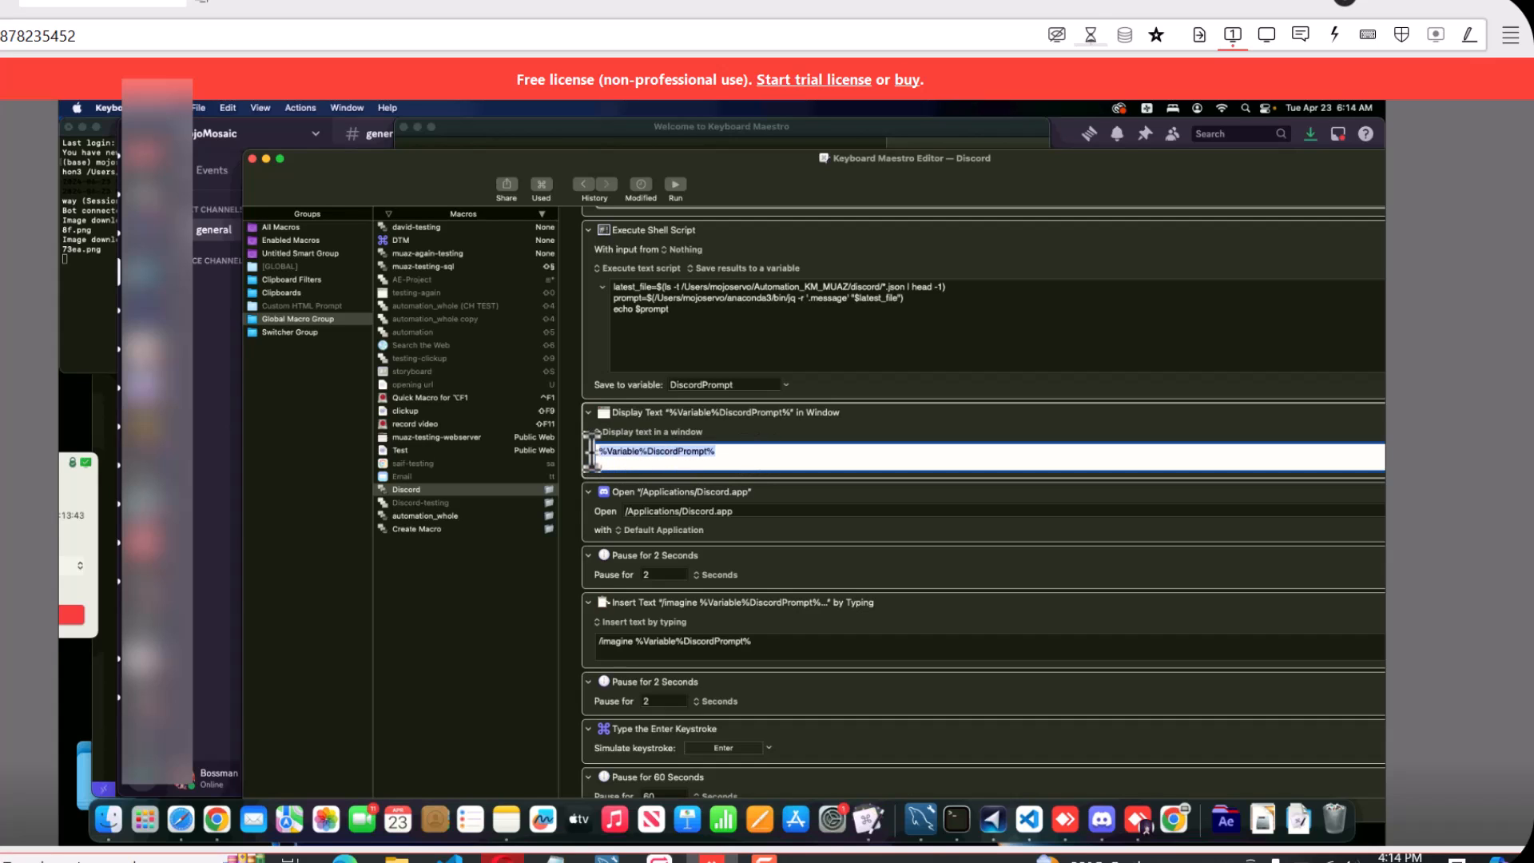
# Examine the Insert Text action, highlighting its /imagine command and the %Variable%DiscordPrompt% text, along with the surrounding Discord and pause actions
pyautogui.click(724, 453)
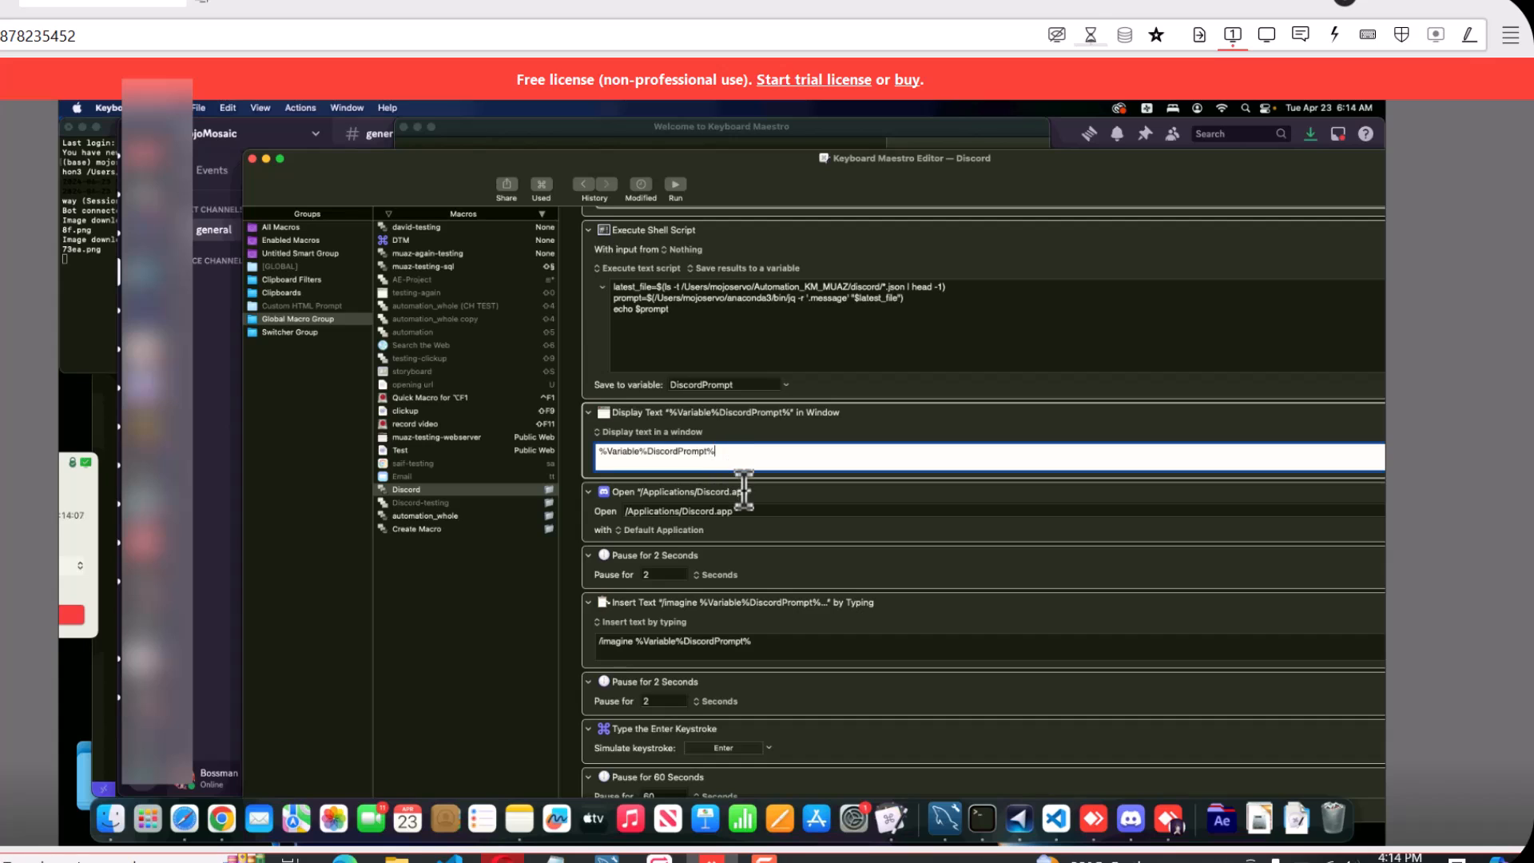
pyautogui.scroll(-2, 745, 486)
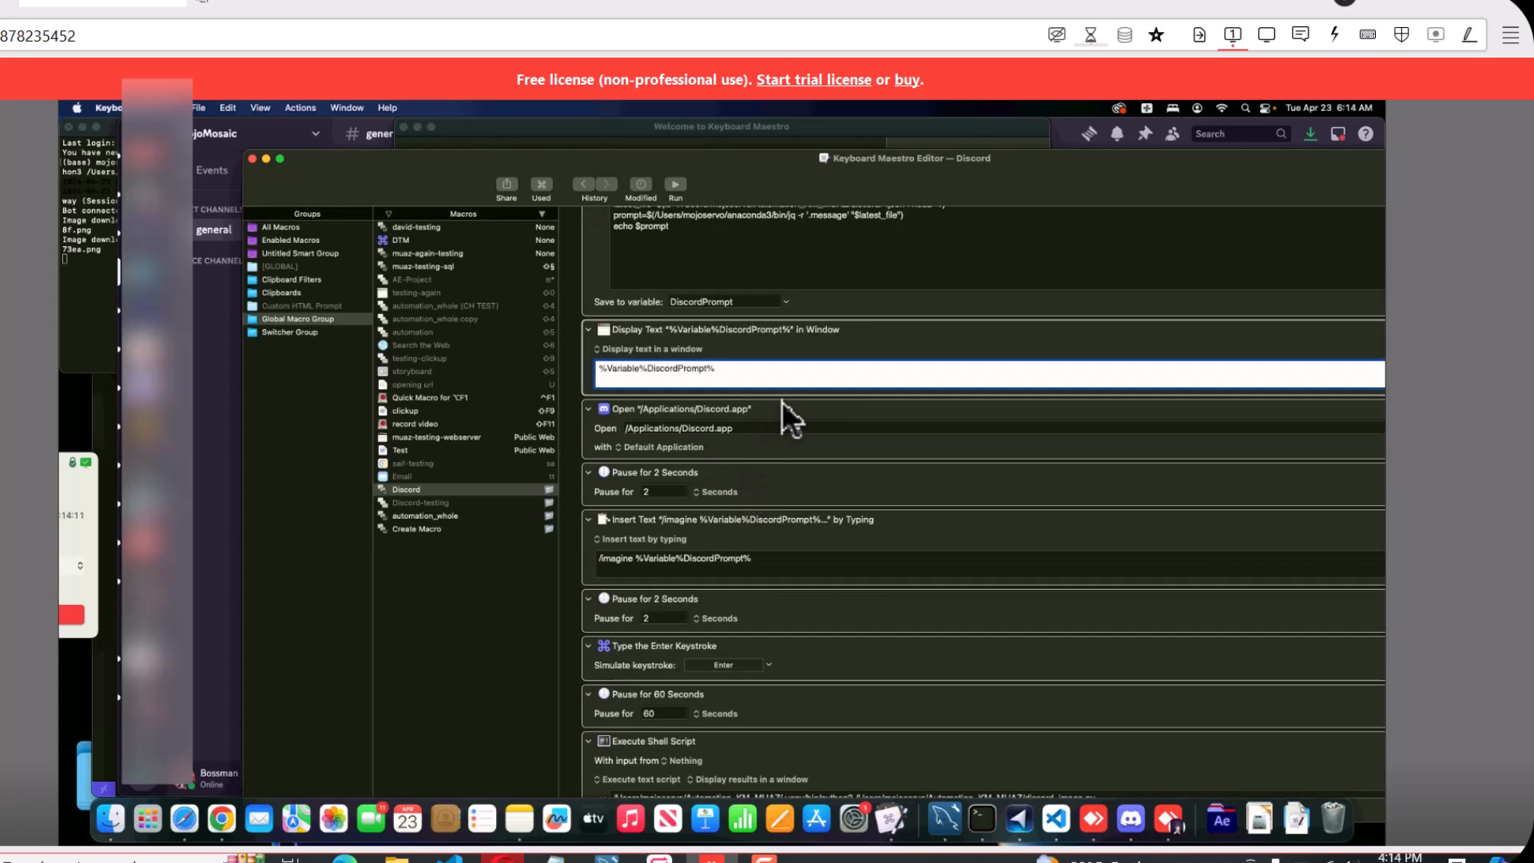
pyautogui.scroll(-2, 740, 416)
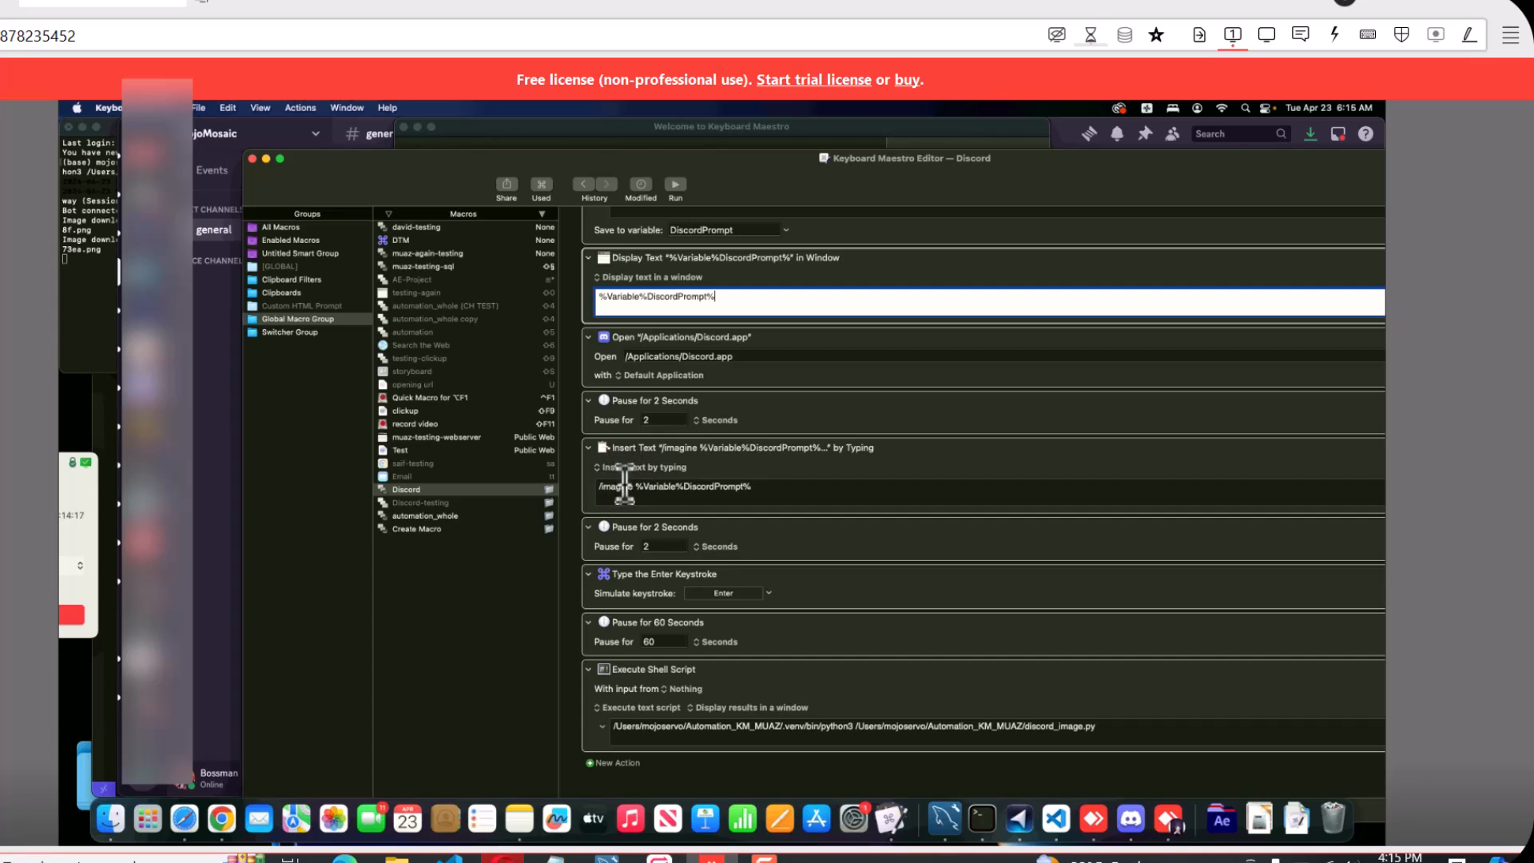
pyautogui.moveTo(601, 486); pyautogui.dragTo(635, 486)
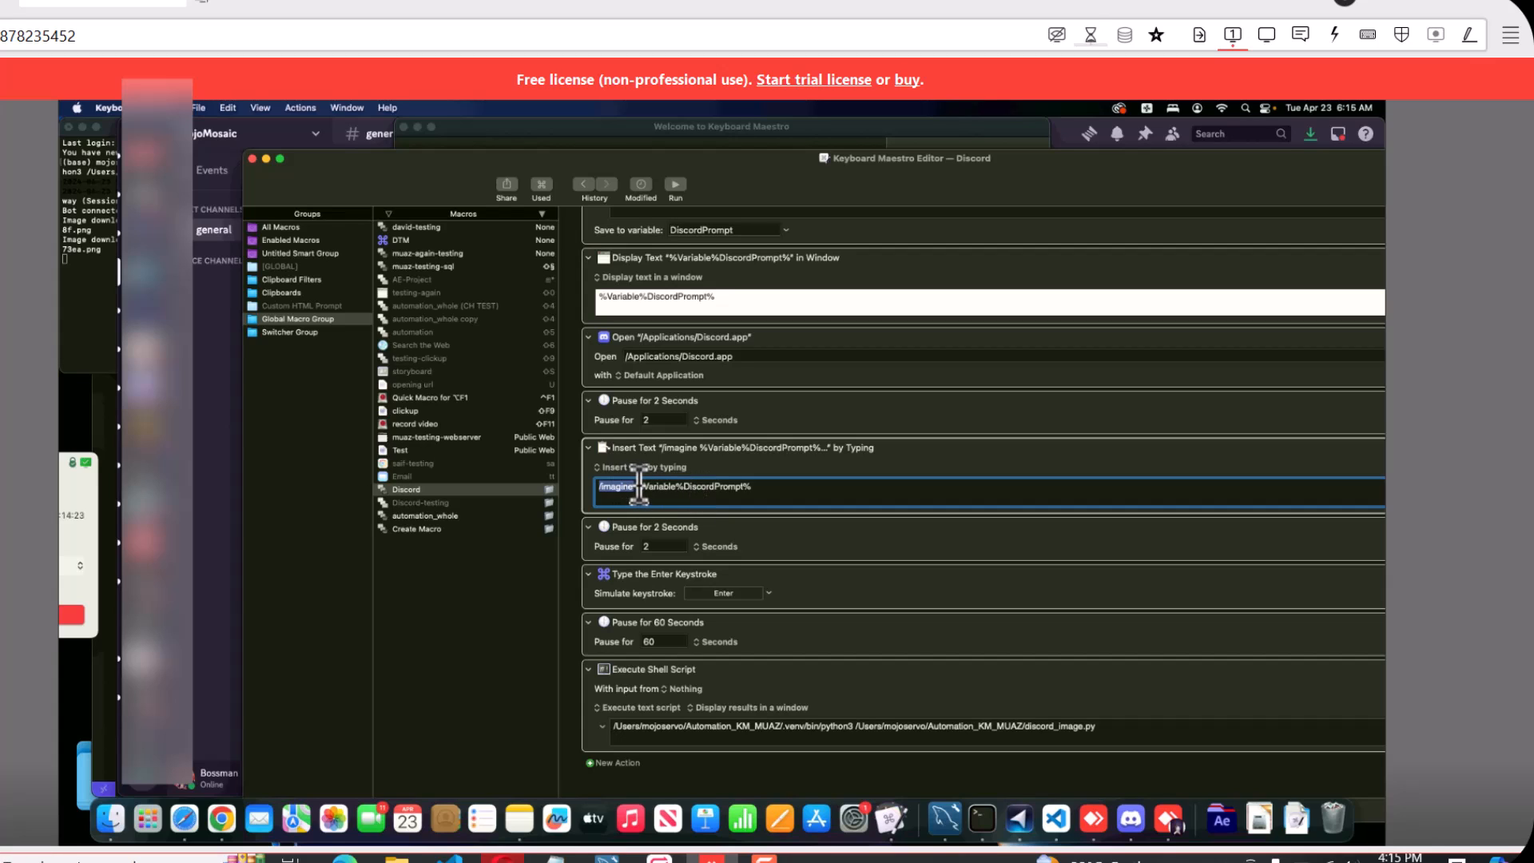
pyautogui.moveTo(637, 486); pyautogui.dragTo(764, 486)
pyautogui.scroll(2, 720, 495)
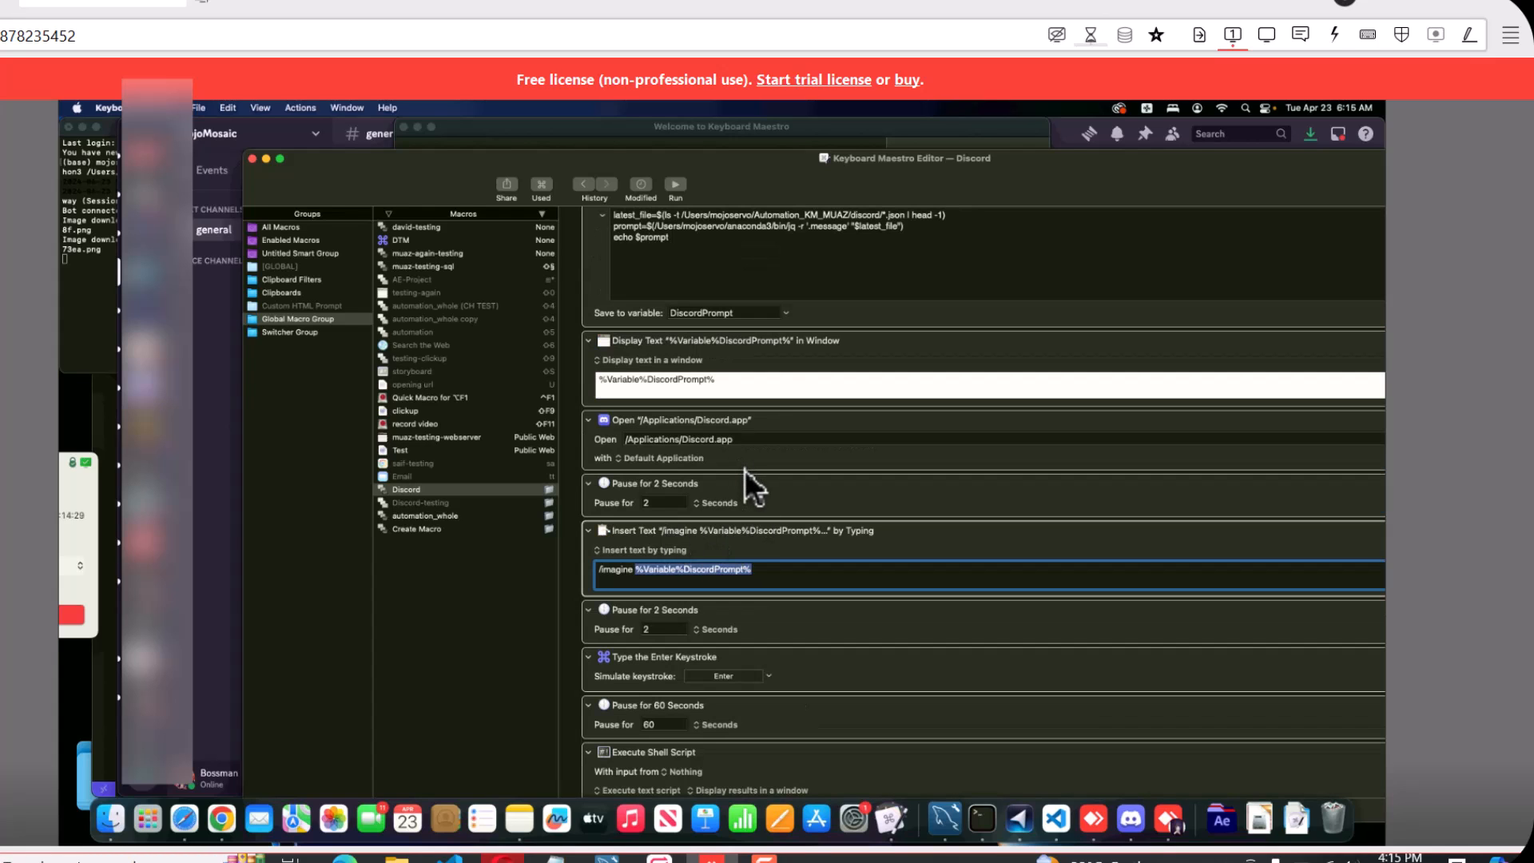
pyautogui.scroll(-2, 745, 470)
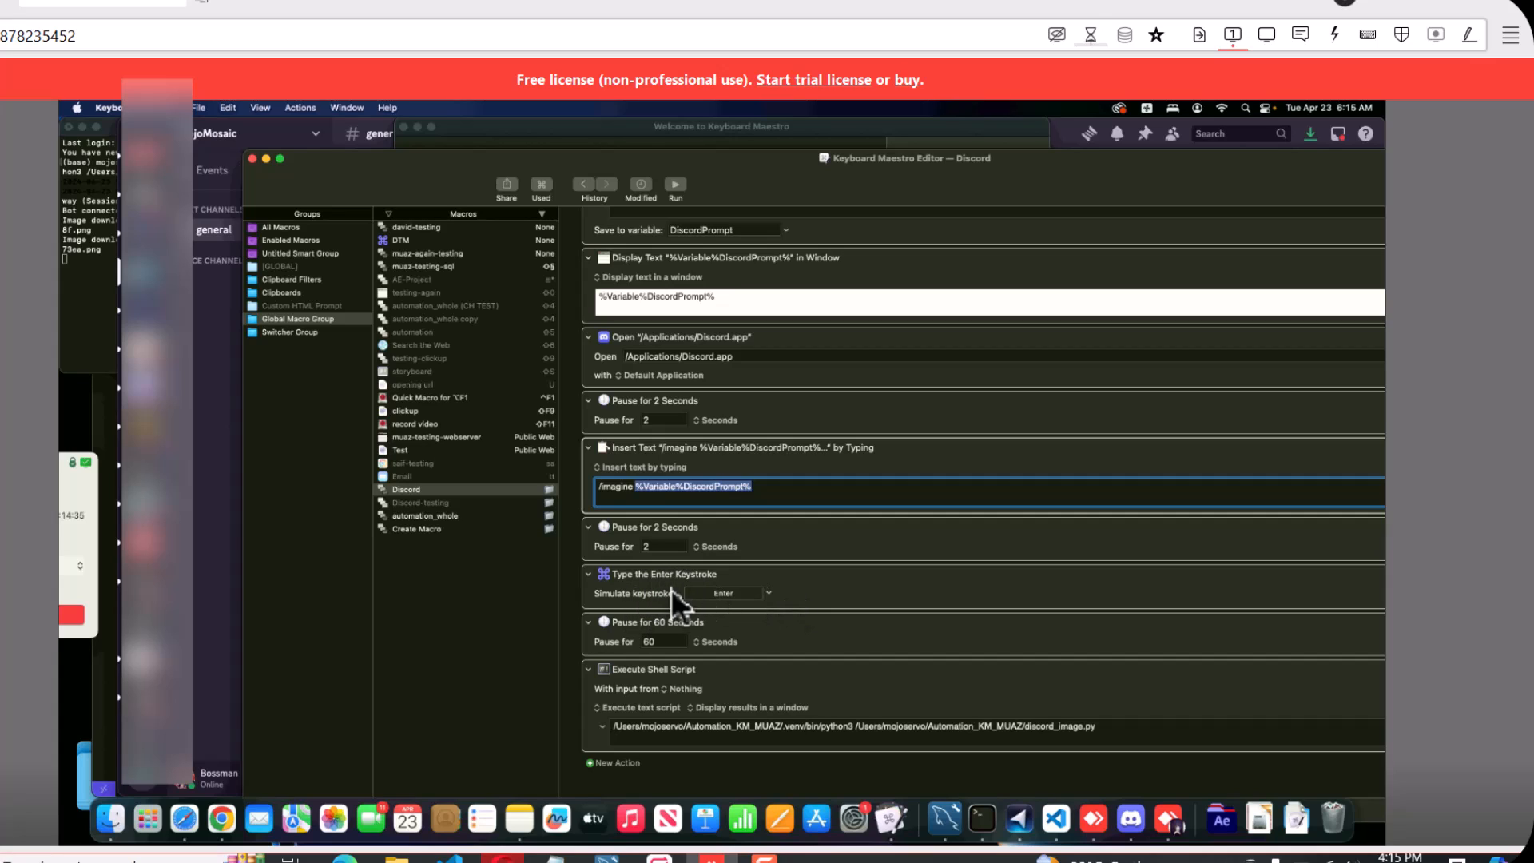
# Show the Type a Keystroke action among all available actions and inspect the key choices of the macro's Enter keystroke
pyautogui.click(592, 762)
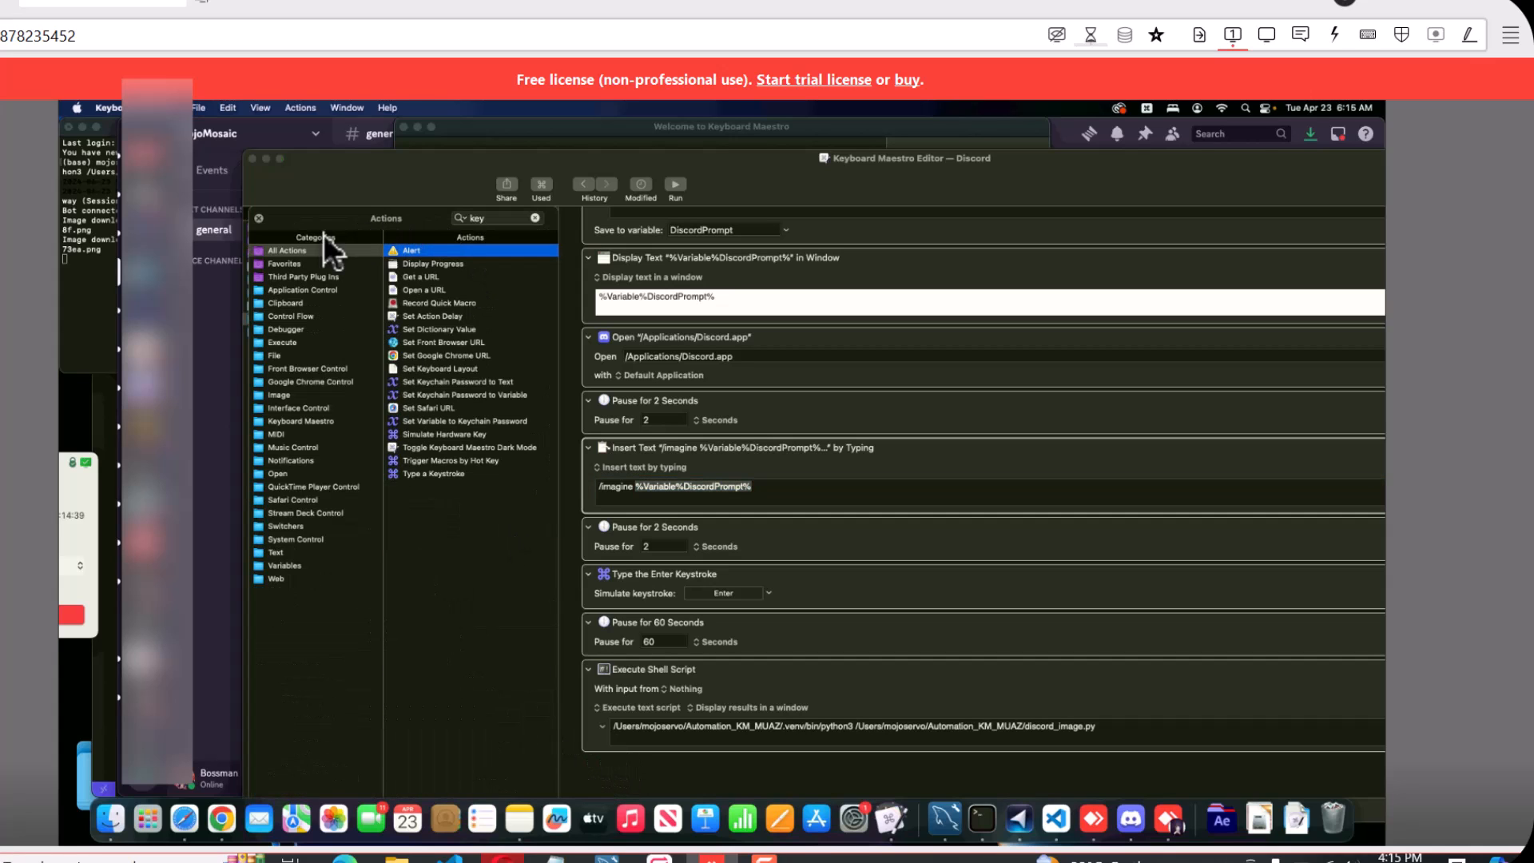
pyautogui.click(285, 249)
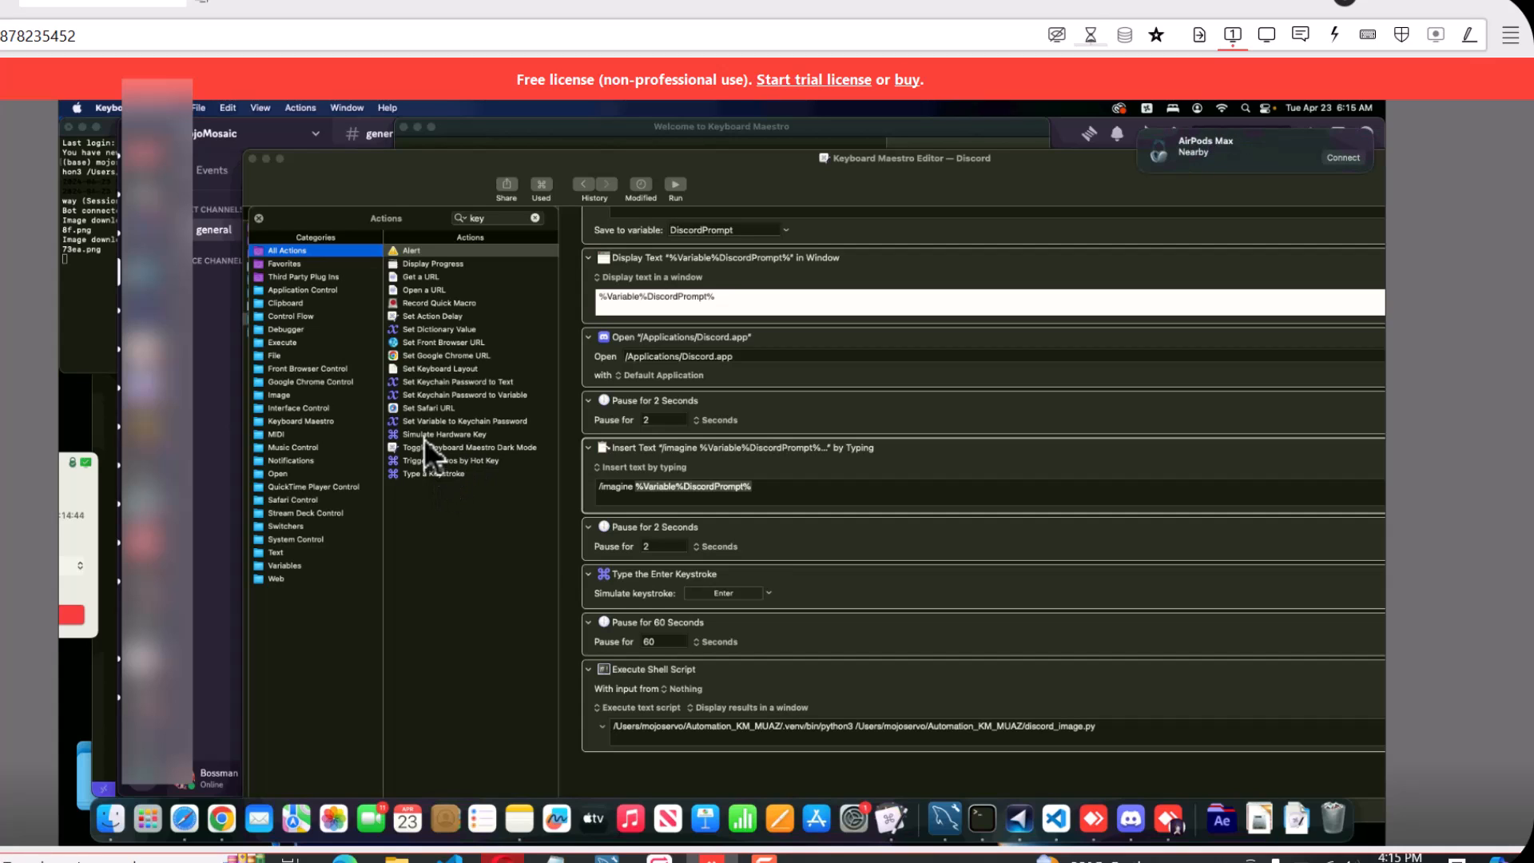
pyautogui.click(766, 593)
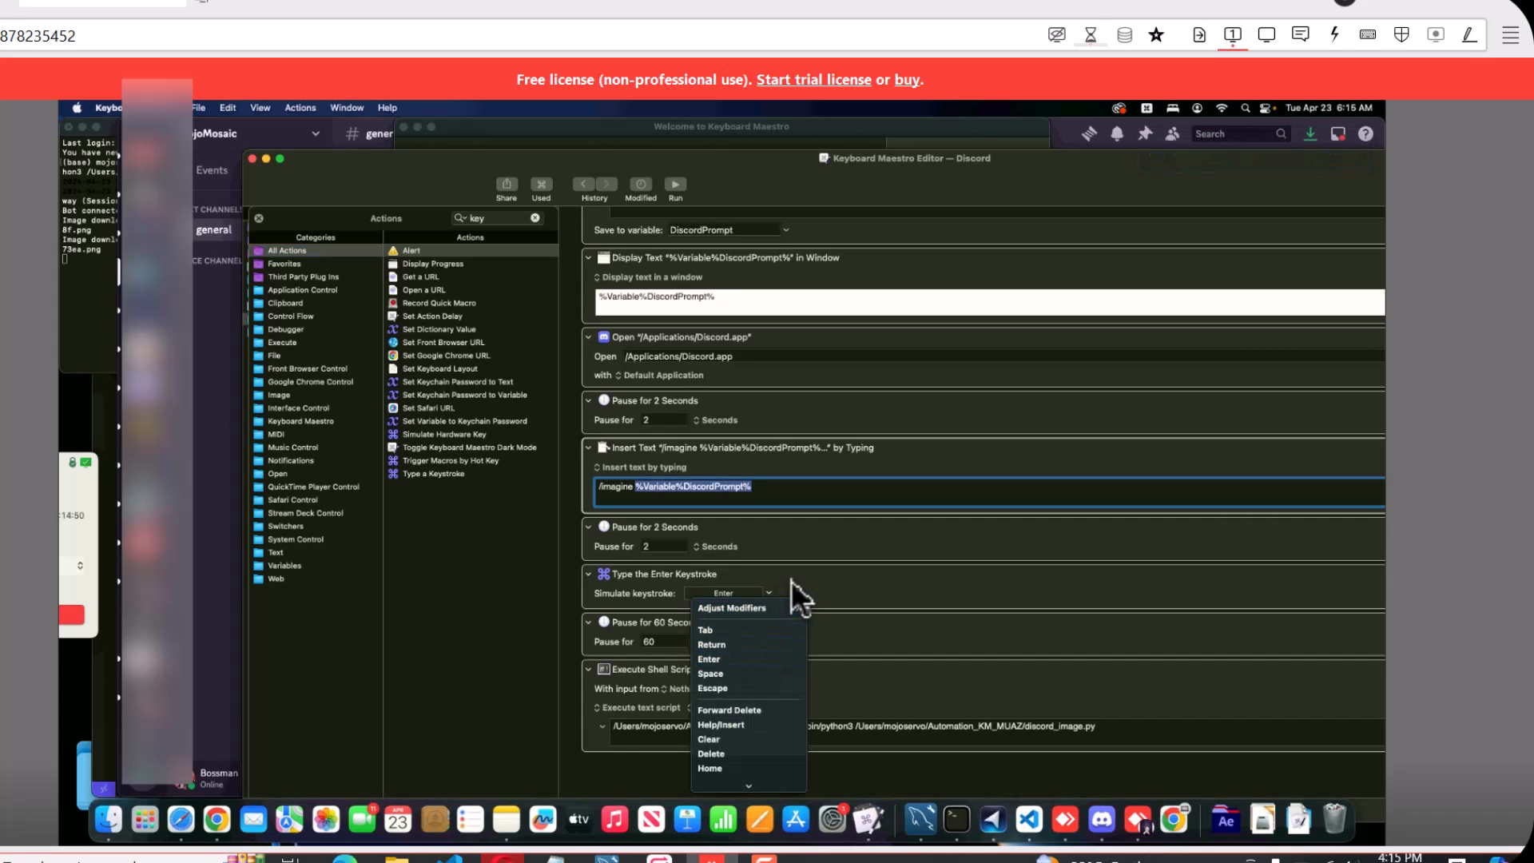
pyautogui.click(791, 659)
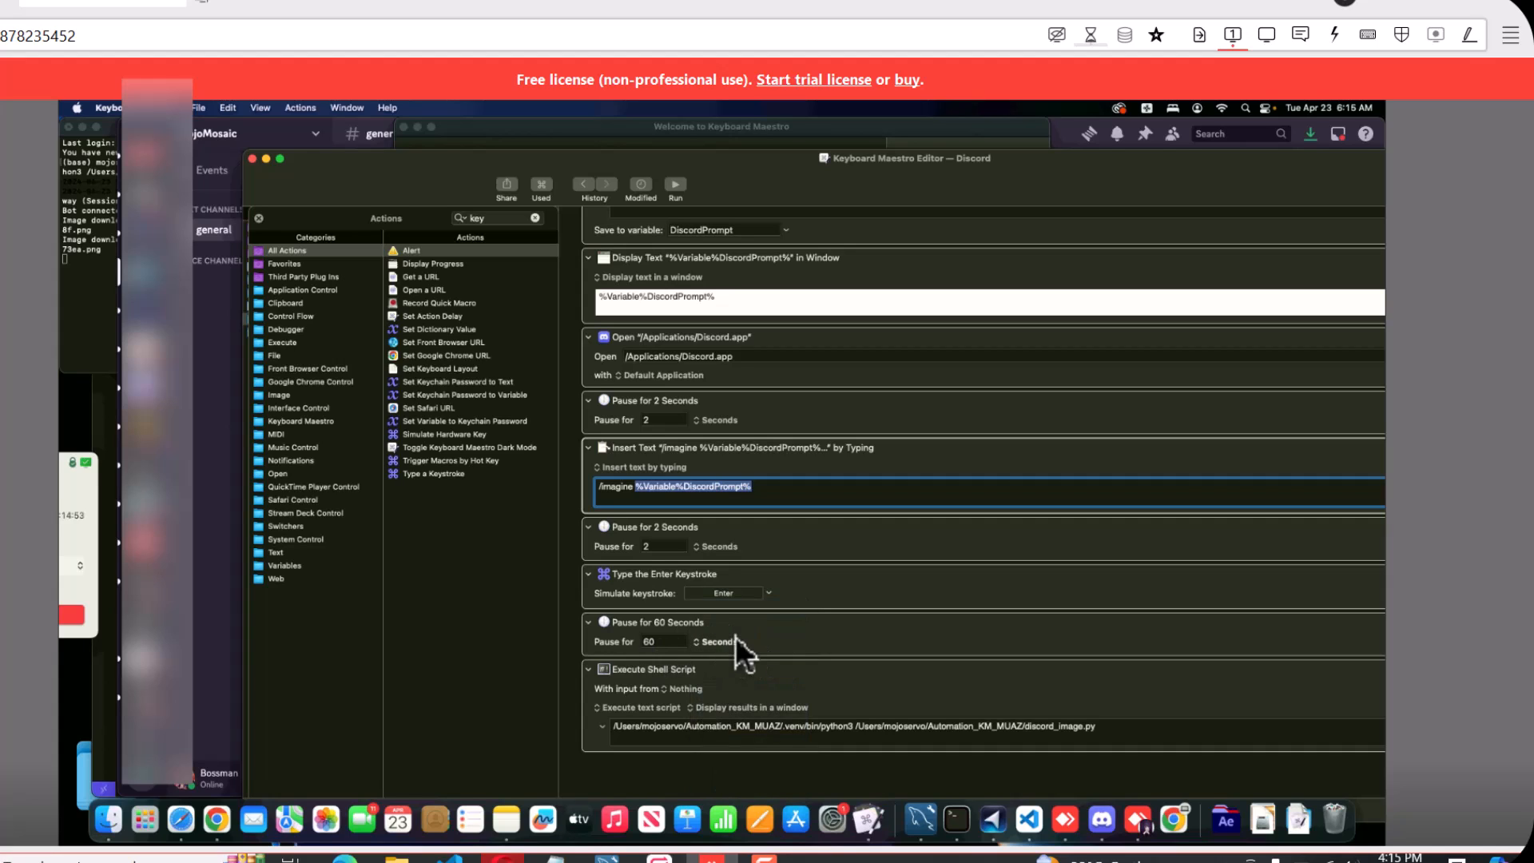
# Examine the final Execute Shell Script action, highlighting the whole python3 command and its discord_image.py path
pyautogui.click(904, 733)
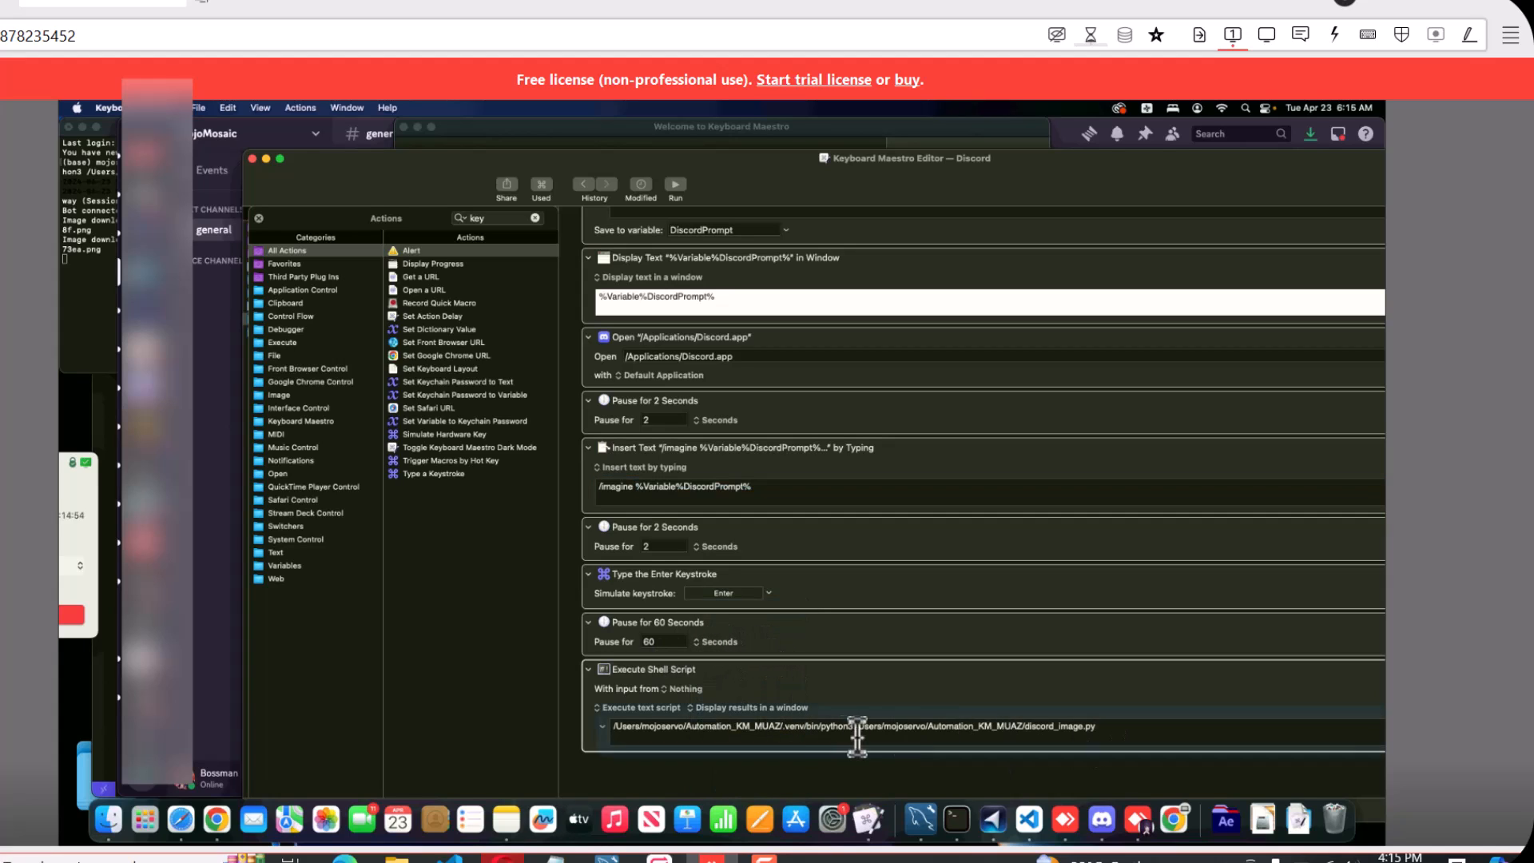
pyautogui.tripleClick(611, 728)
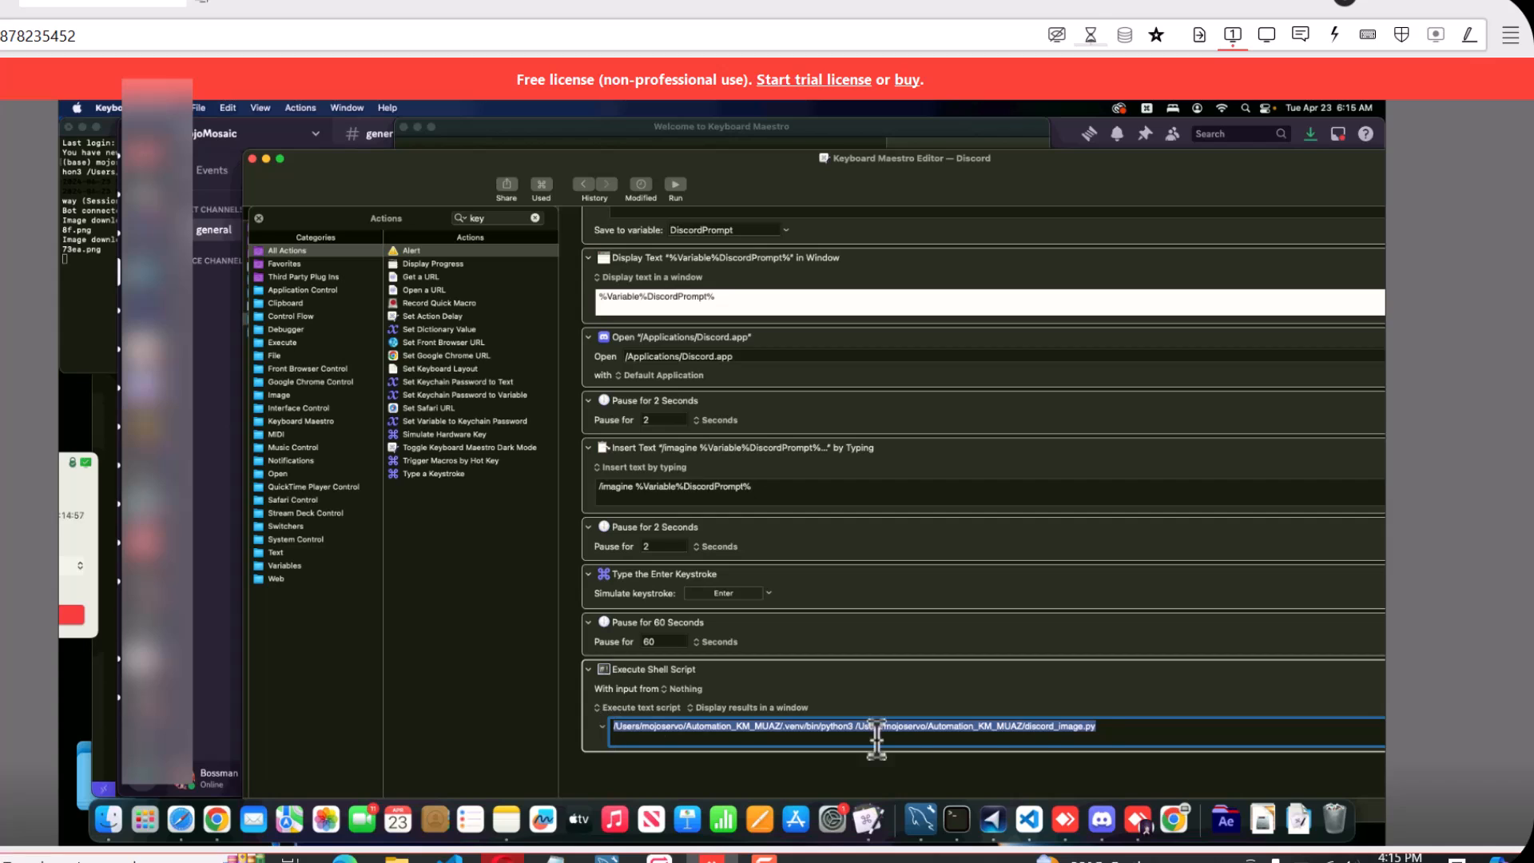
pyautogui.click(1104, 729)
pyautogui.moveTo(1101, 729); pyautogui.dragTo(606, 728)
pyautogui.moveTo(855, 727); pyautogui.dragTo(1131, 728)
pyautogui.click(1130, 727)
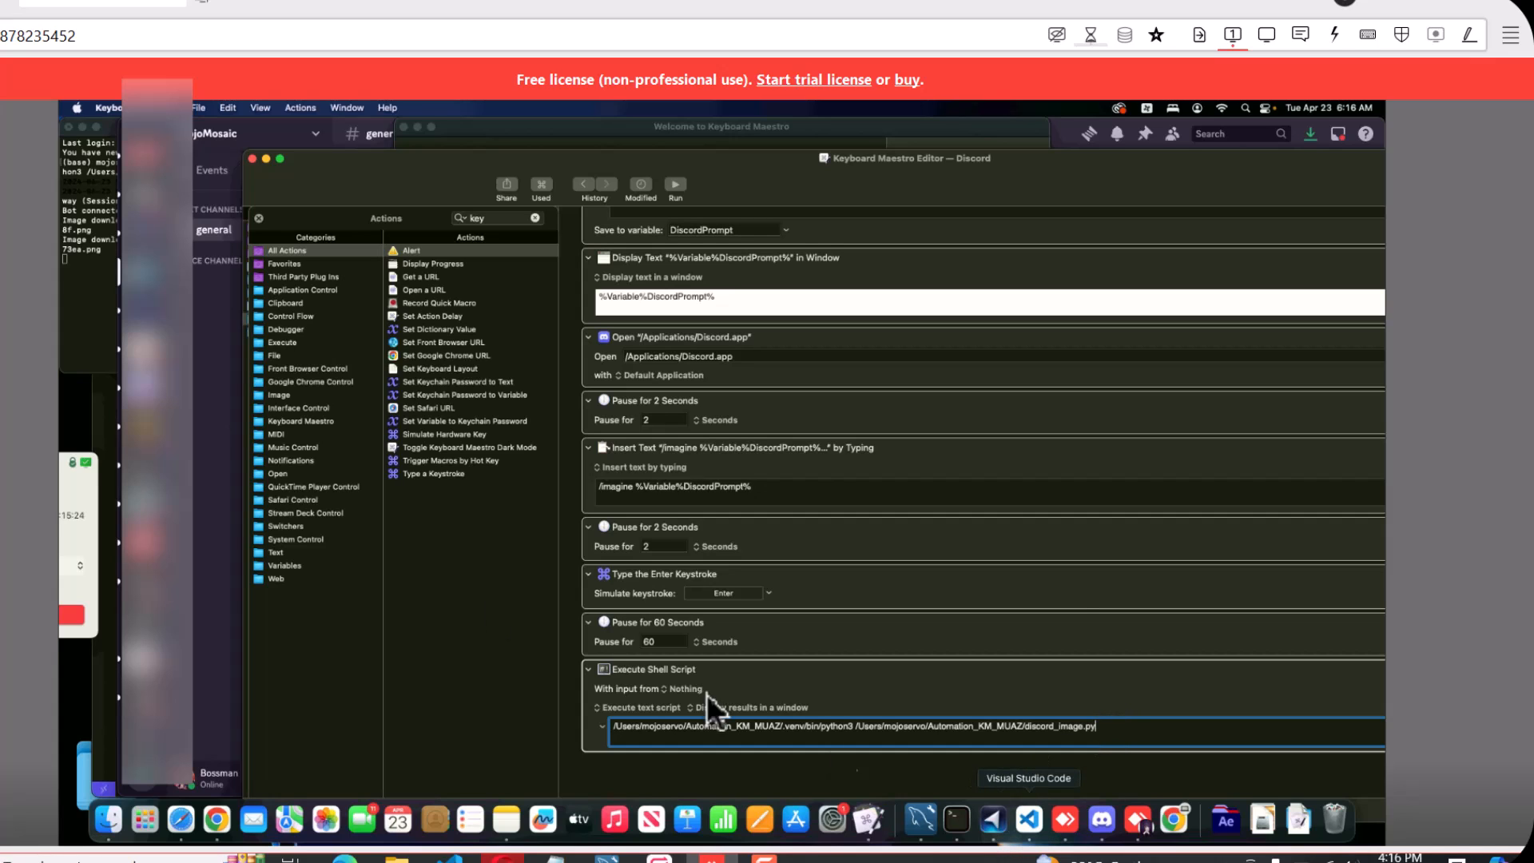
# Switch to Visual Studio Code, open discord_image.py and examine its image splitting, download and message-handling code
pyautogui.click(1030, 819)
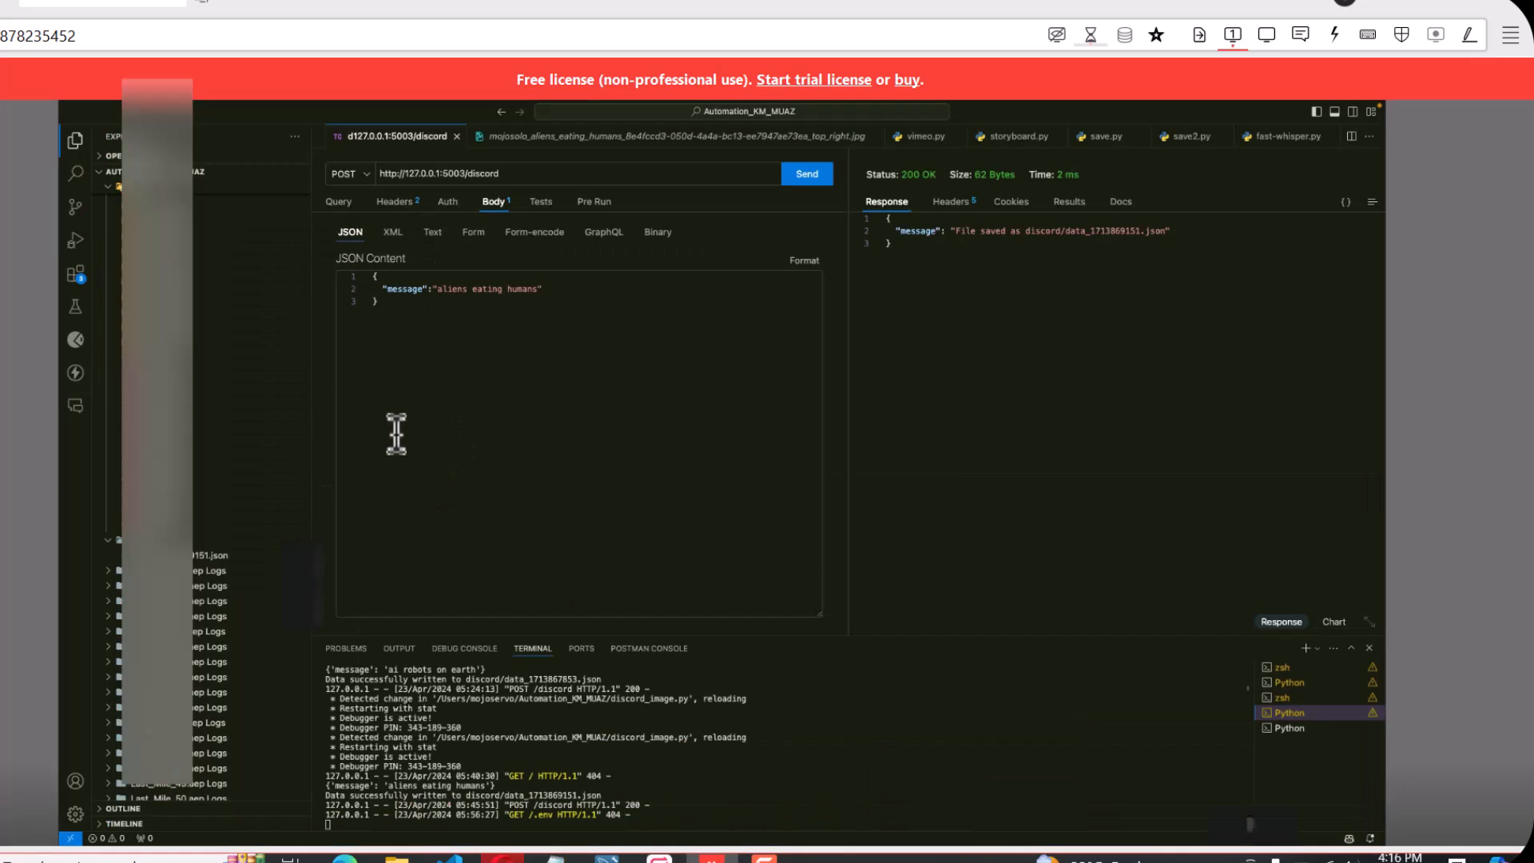
pyautogui.scroll(-8, 144, 576)
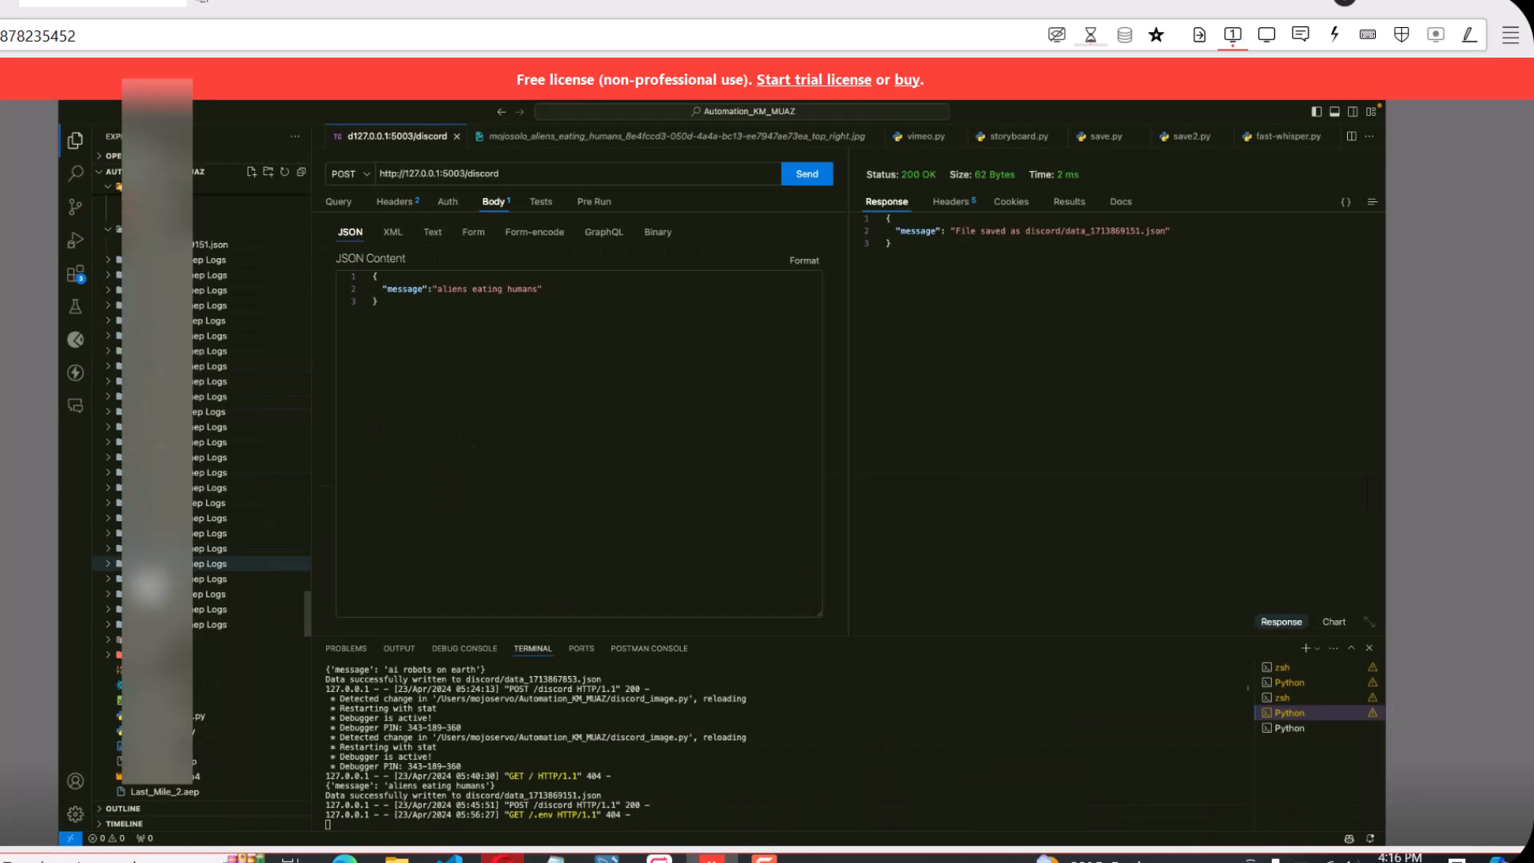
pyautogui.click(195, 716)
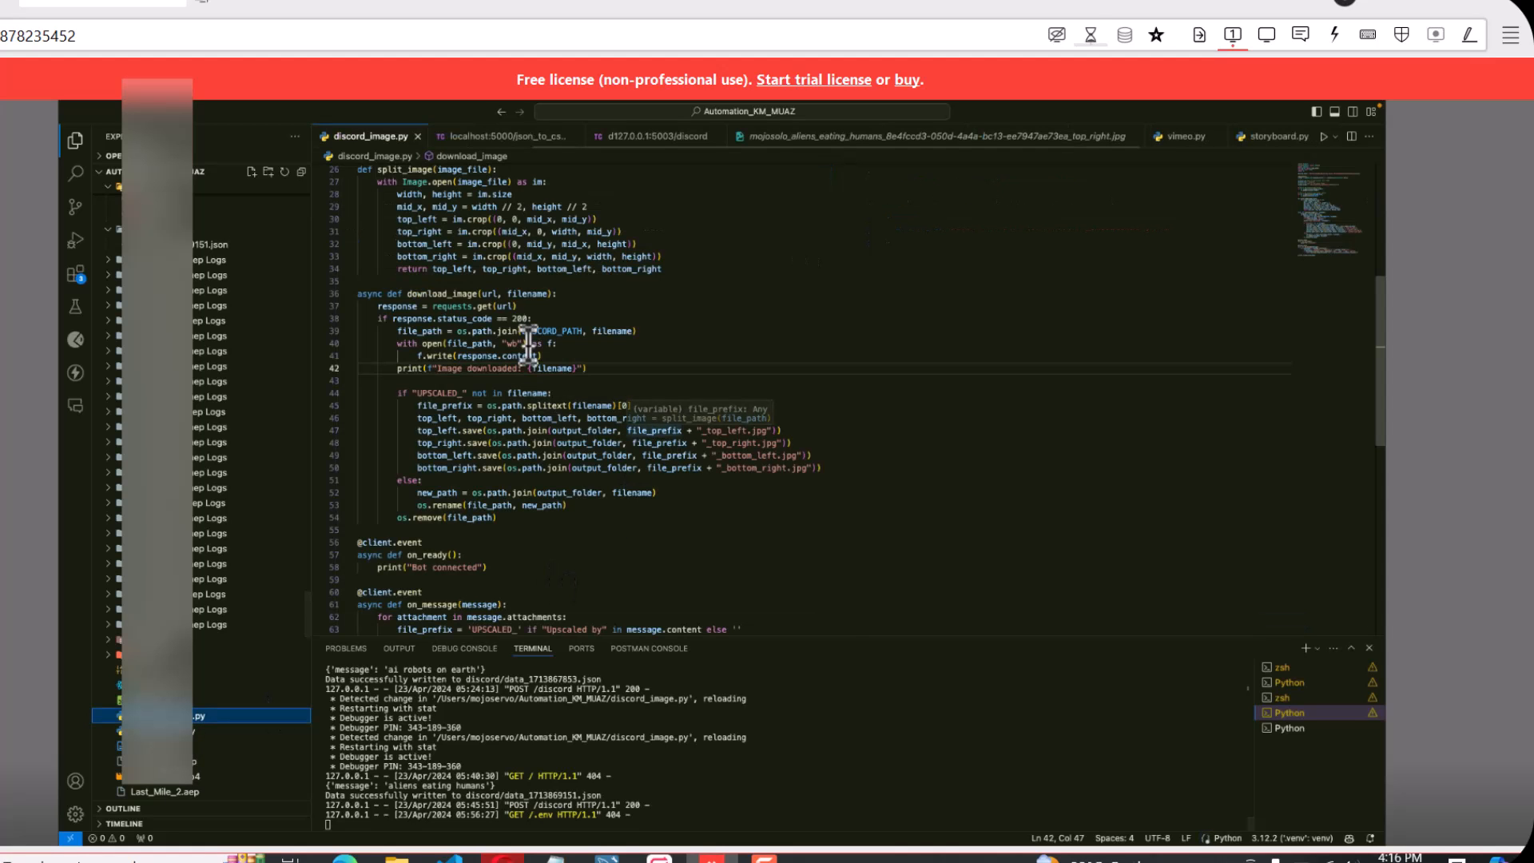
pyautogui.scroll(5, 516, 339)
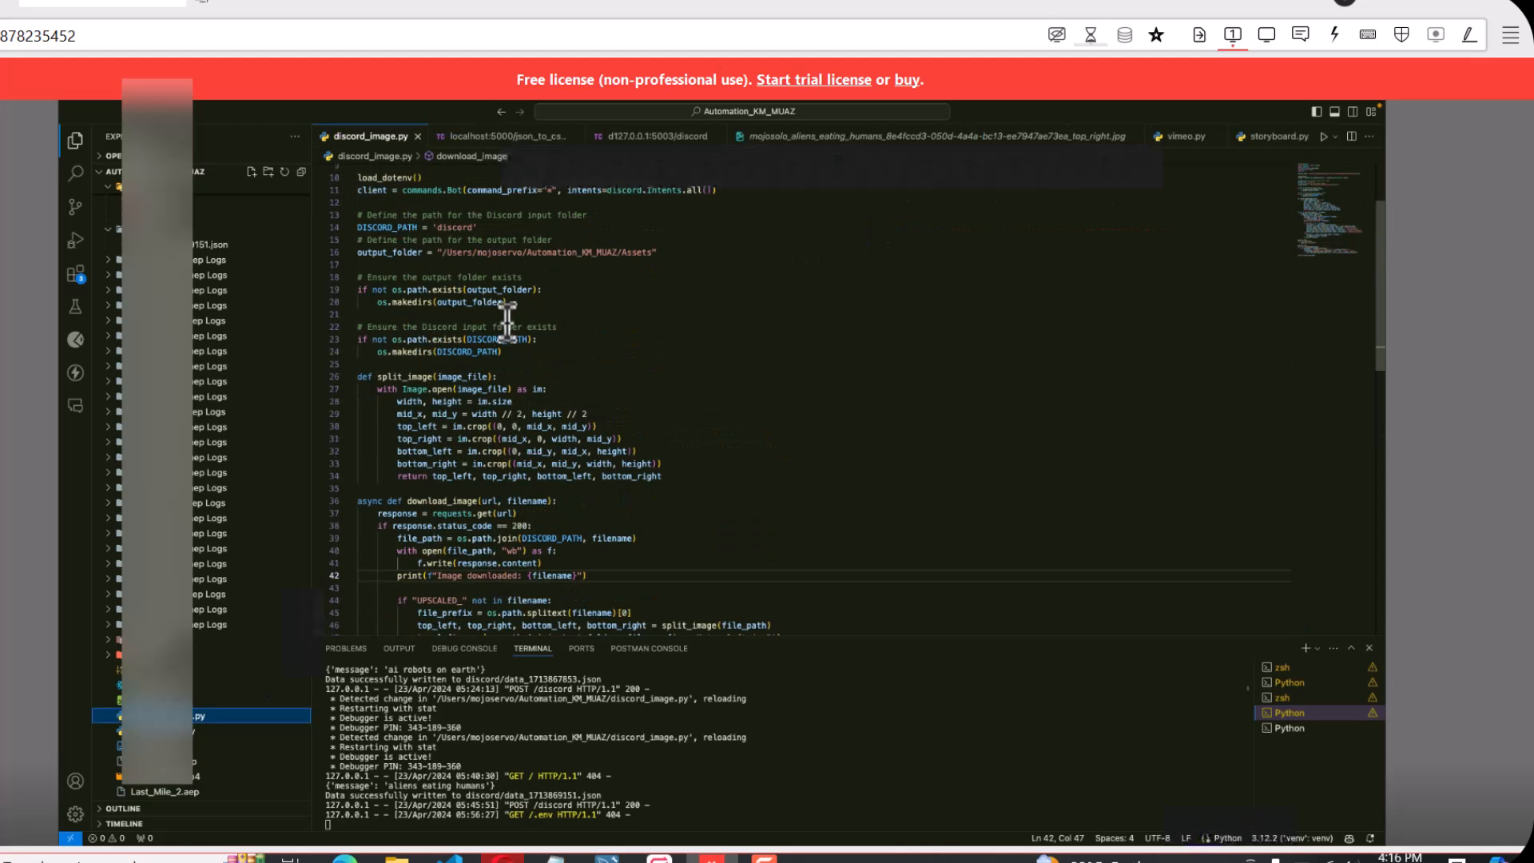
pyautogui.scroll(-8, 623, 337)
pyautogui.scroll(-5, 607, 374)
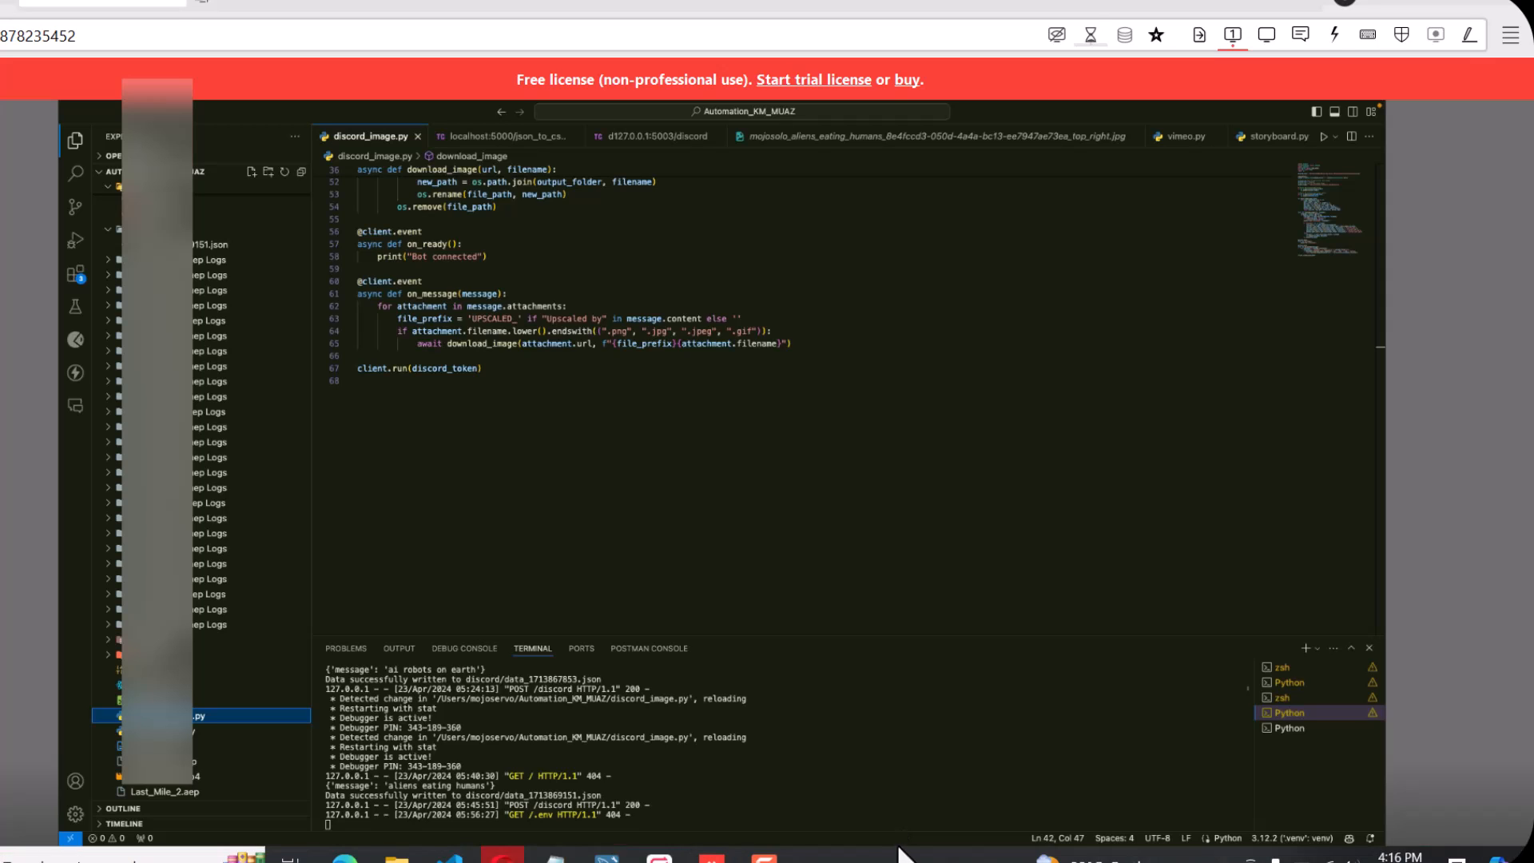
# Bring up the 127.0.0.1:5003/discord request and take the Visual Studio Code window out of full screen
pyautogui.click(642, 140)
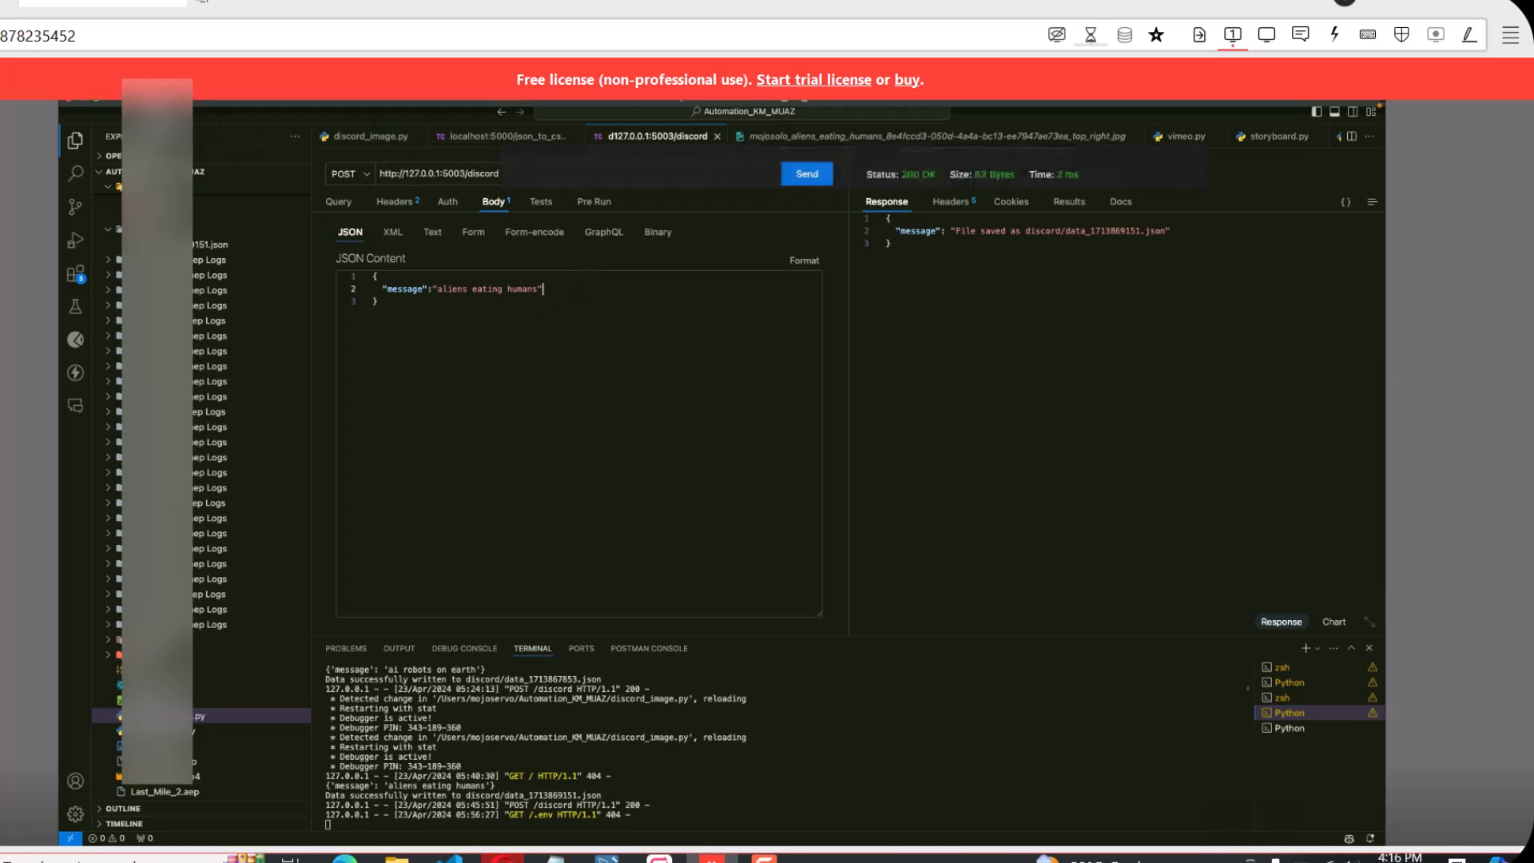
pyautogui.click(139, 103)
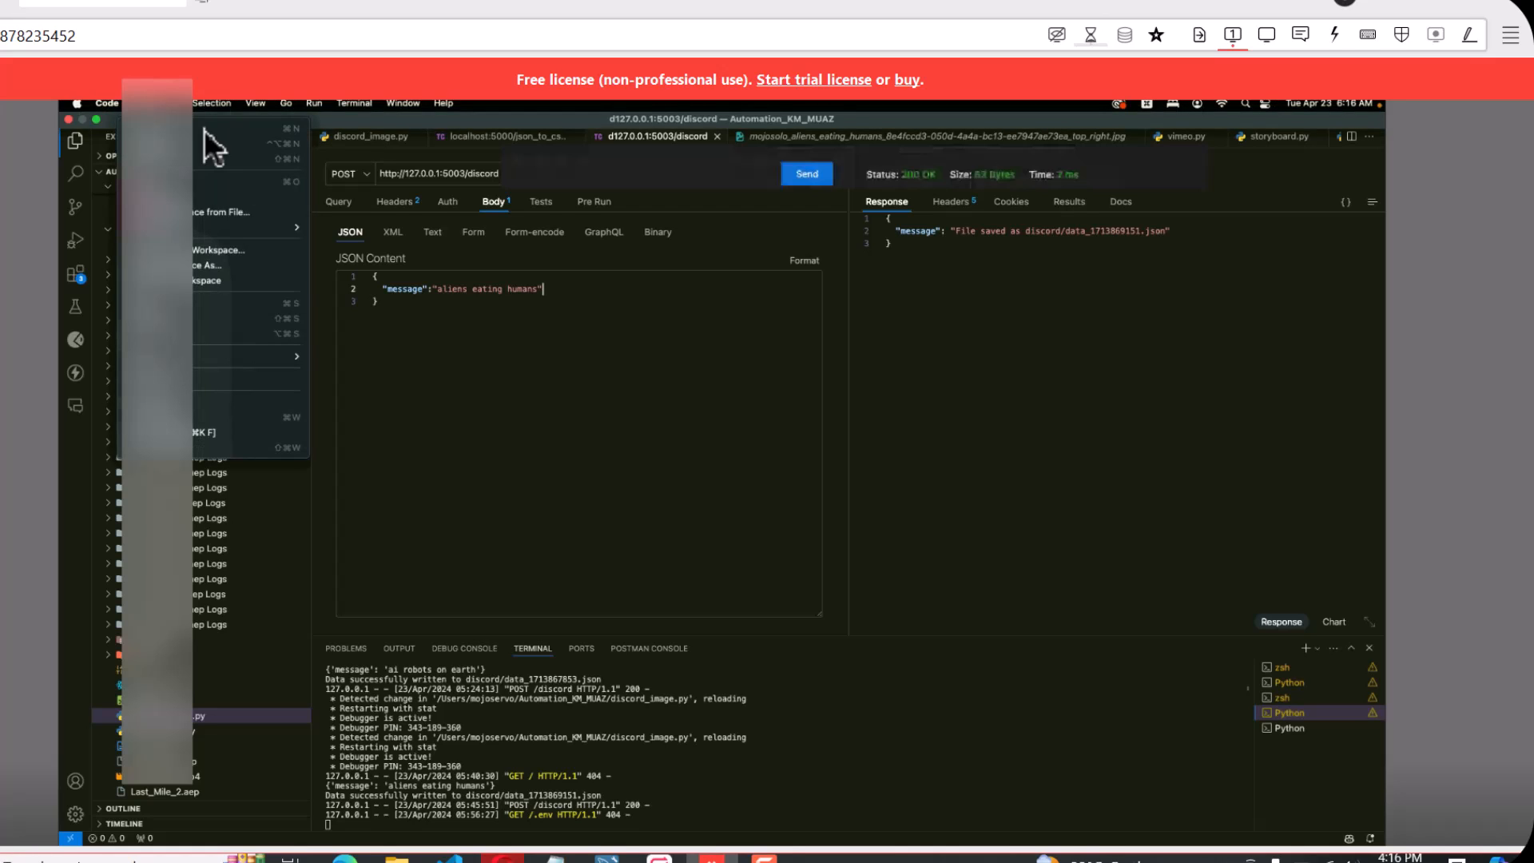
pyautogui.click(280, 181)
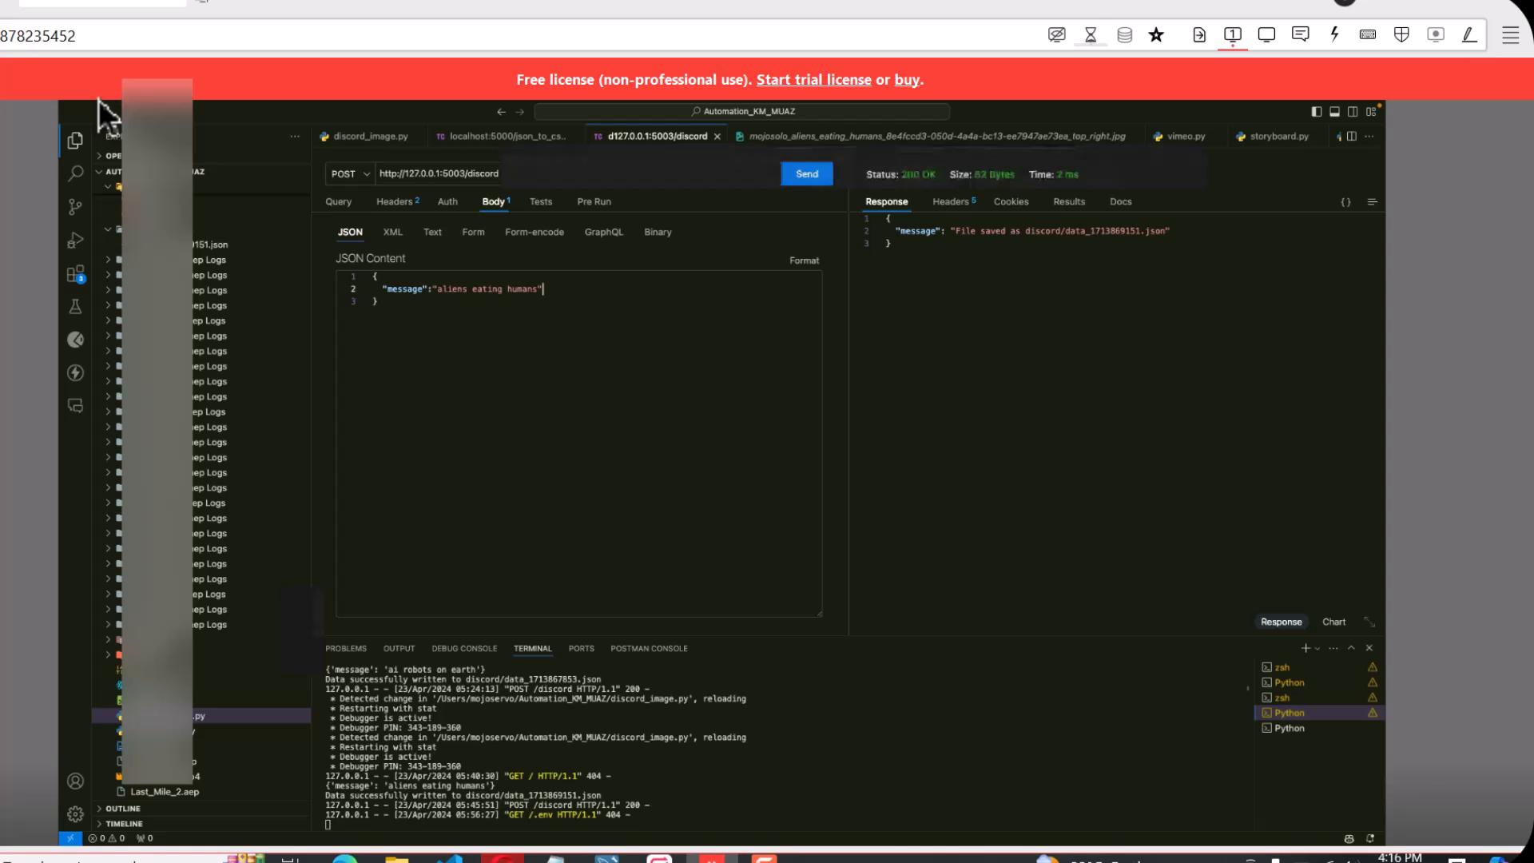
pyautogui.moveTo(98, 99)
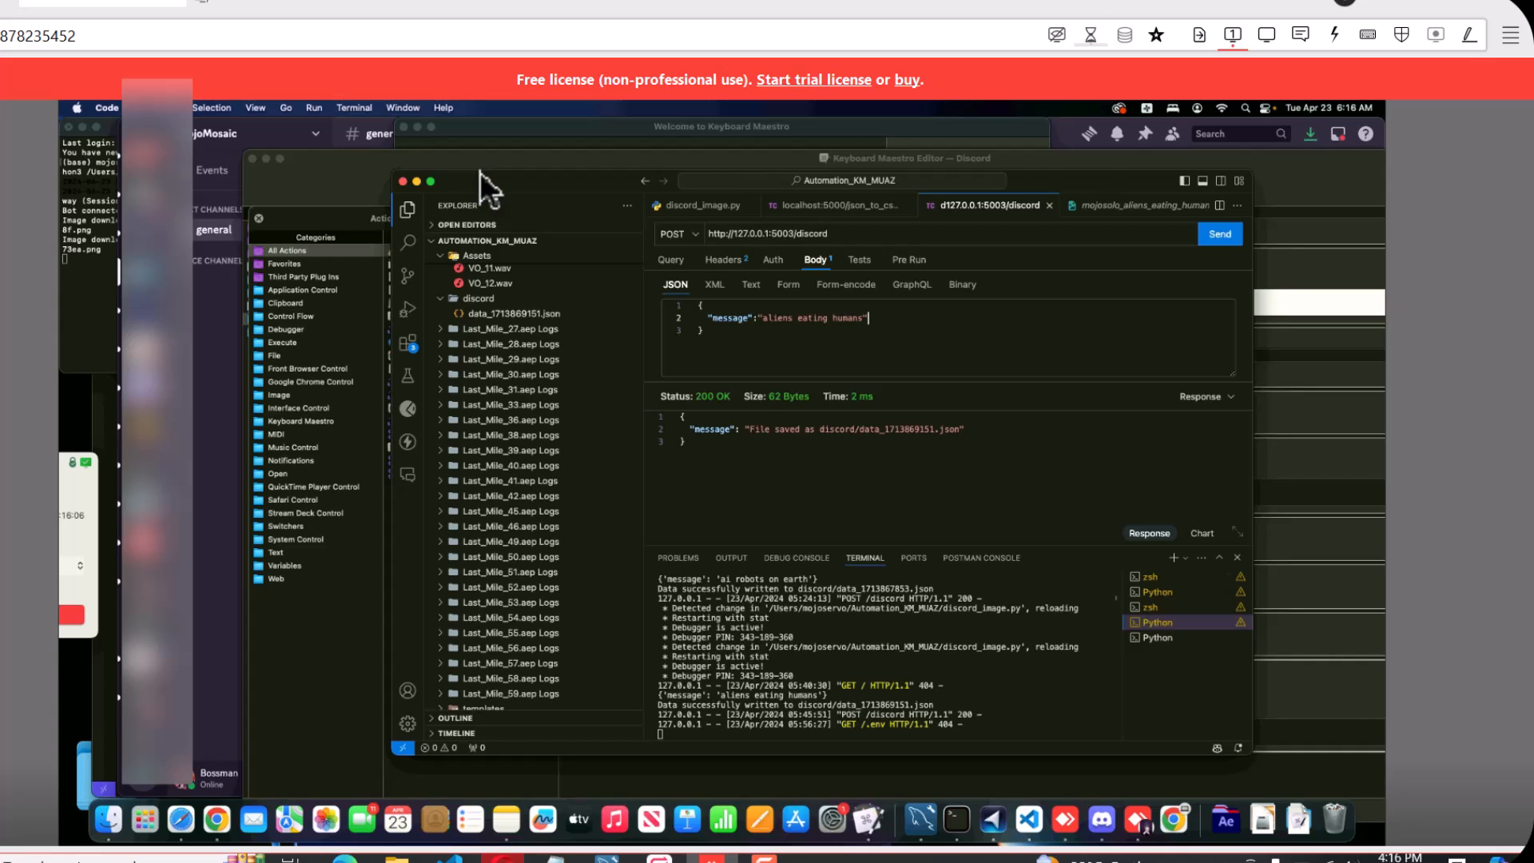
# Move the Keyboard Maestro editor aside, bring Discord forward and place the Visual Studio Code window beside the #general channel's images
pyautogui.click(390, 154)
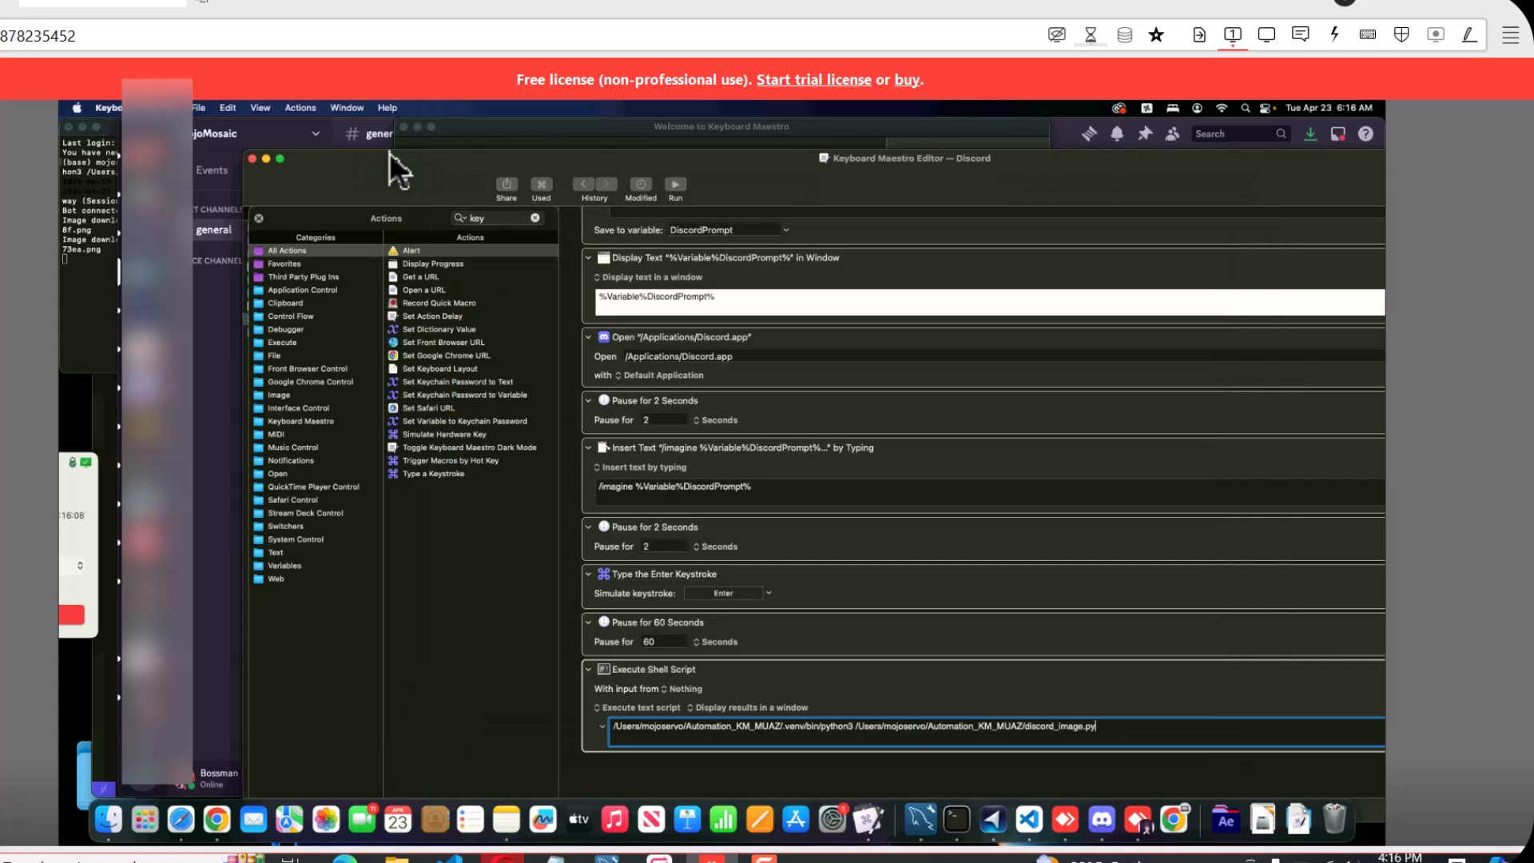
pyautogui.moveTo(426, 159); pyautogui.dragTo(538, 157)
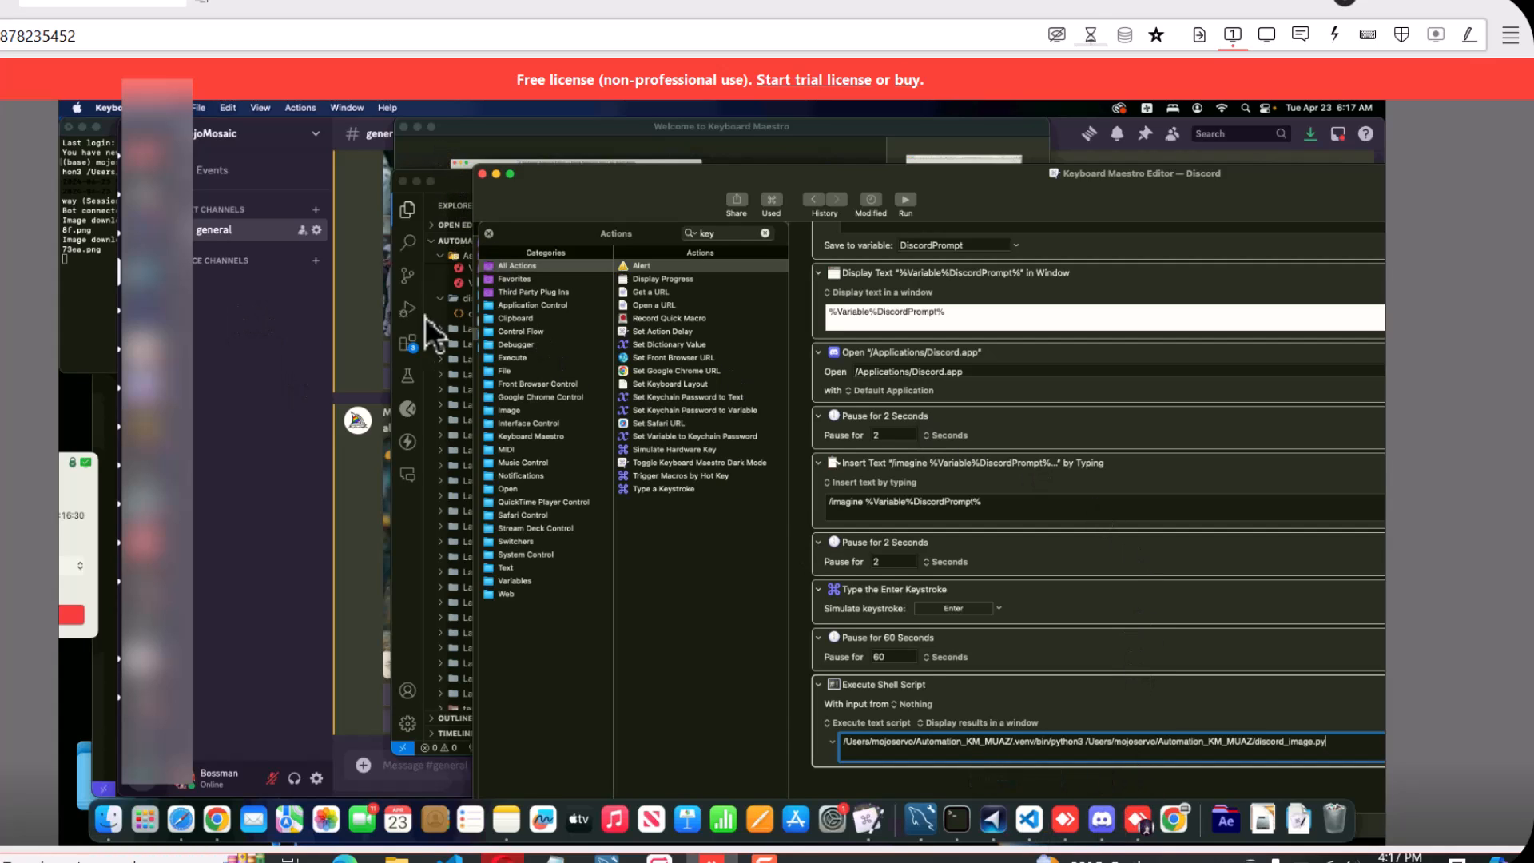
pyautogui.click(1103, 820)
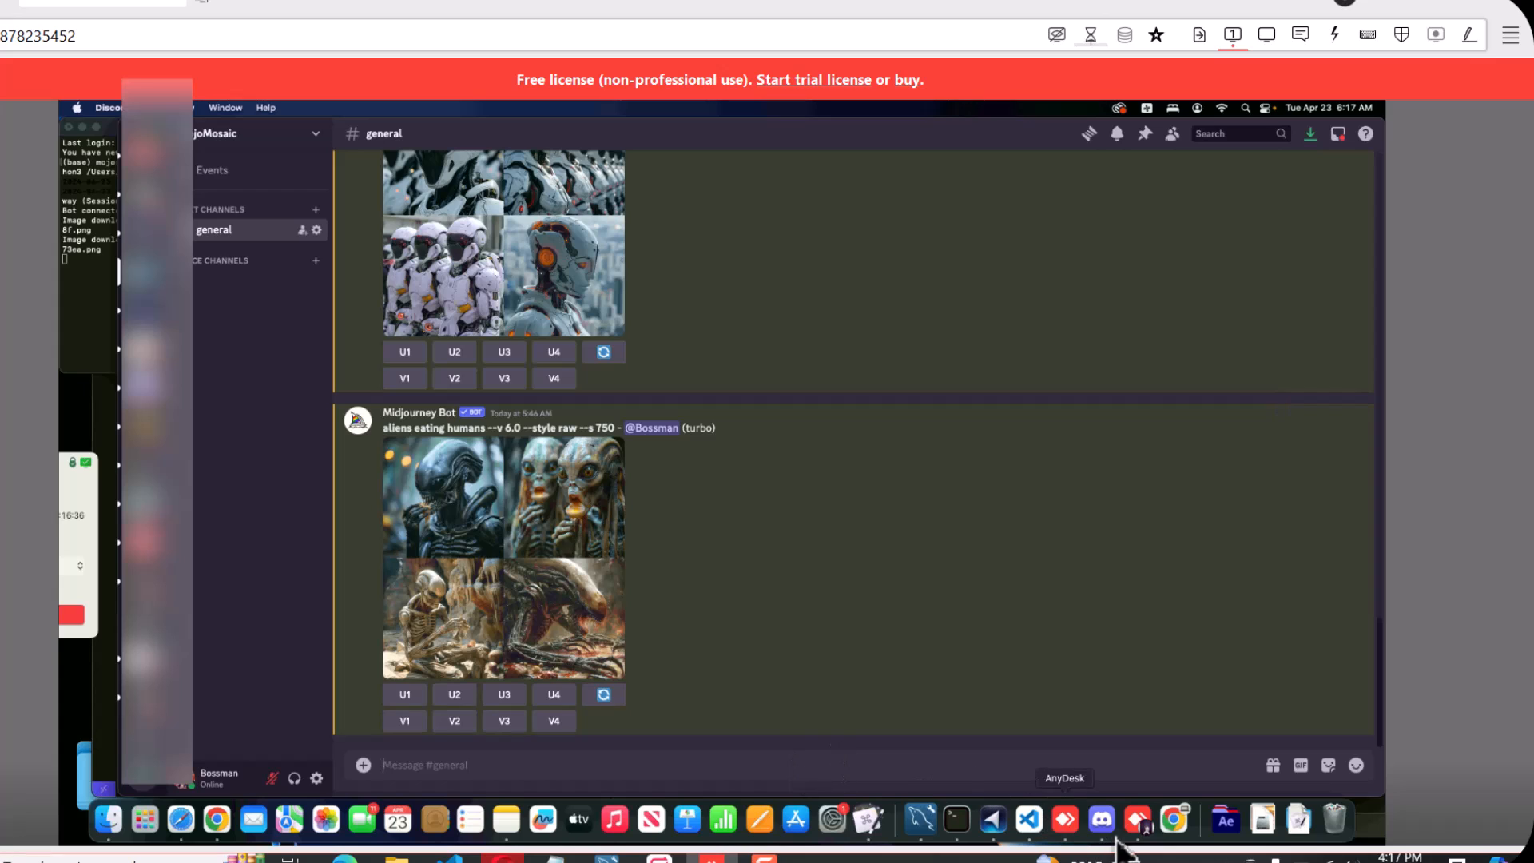
pyautogui.click(1030, 819)
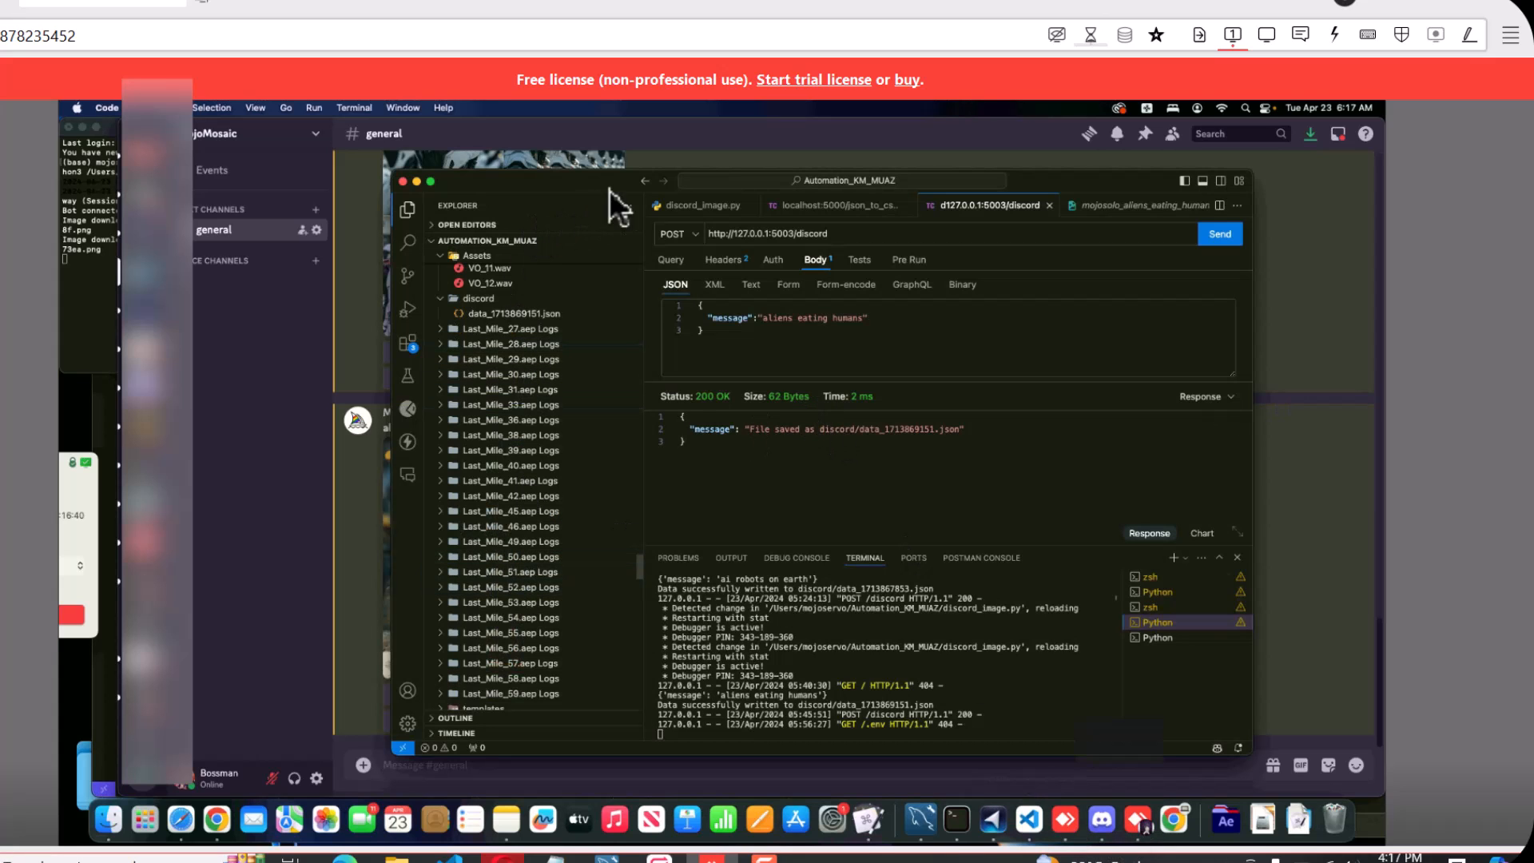
pyautogui.moveTo(643, 176); pyautogui.dragTo(857, 136)
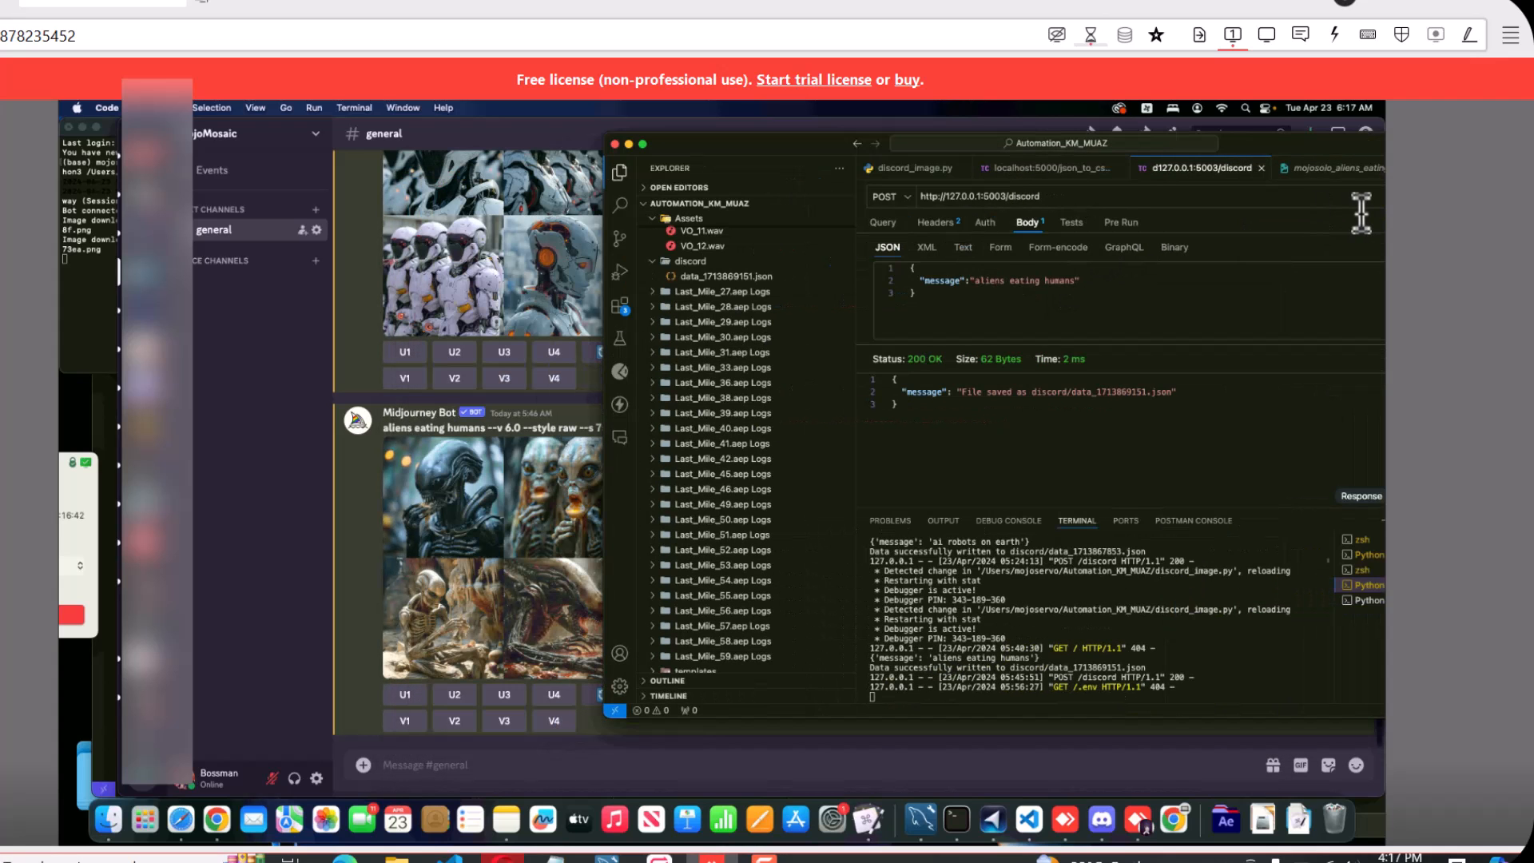
pyautogui.moveTo(1250, 132); pyautogui.dragTo(1207, 132)
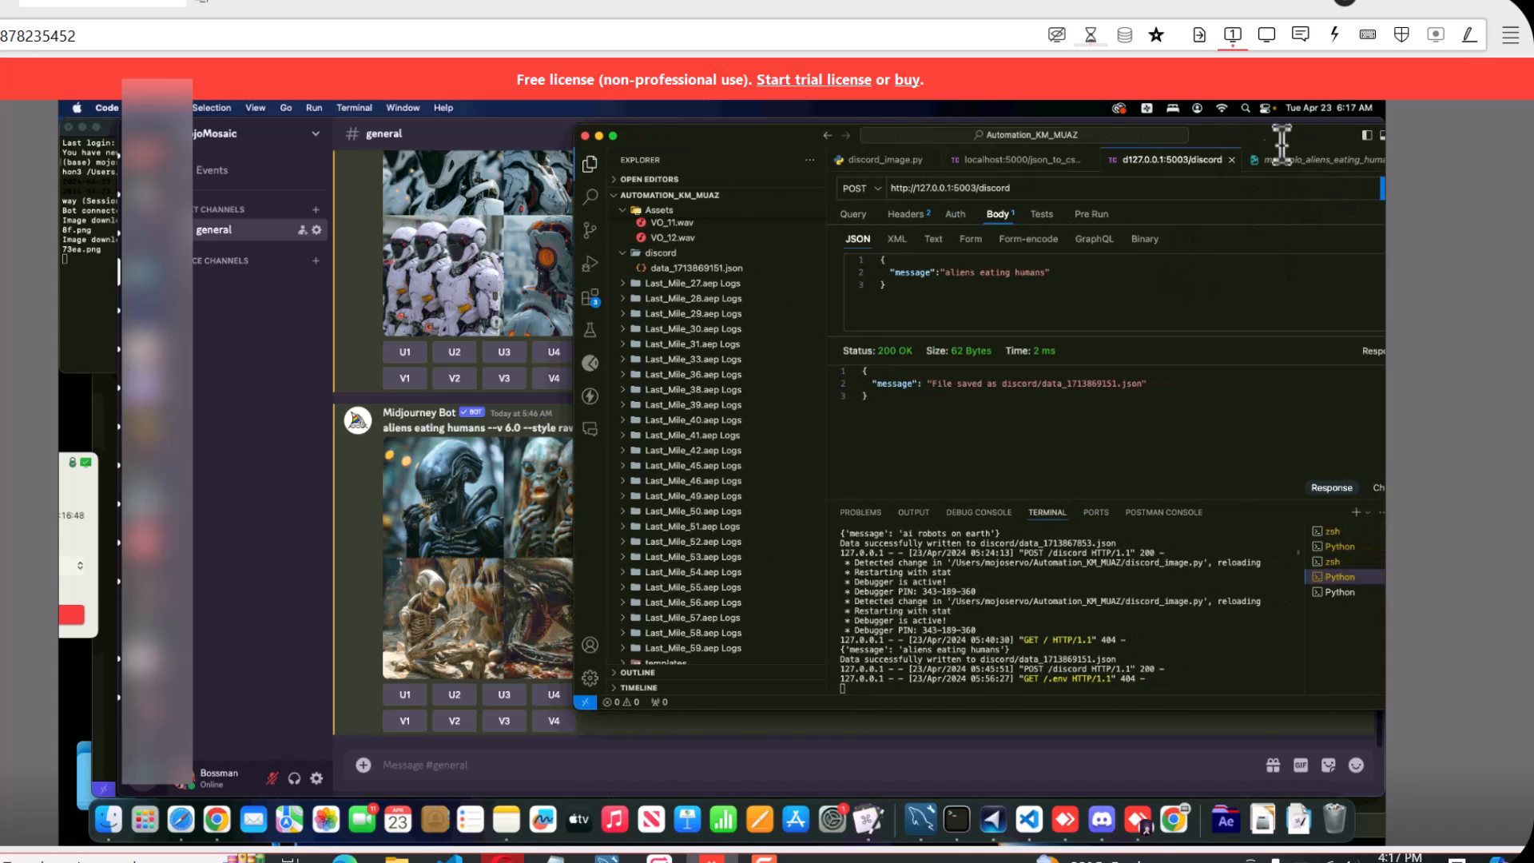
pyautogui.moveTo(1232, 134); pyautogui.dragTo(1229, 133)
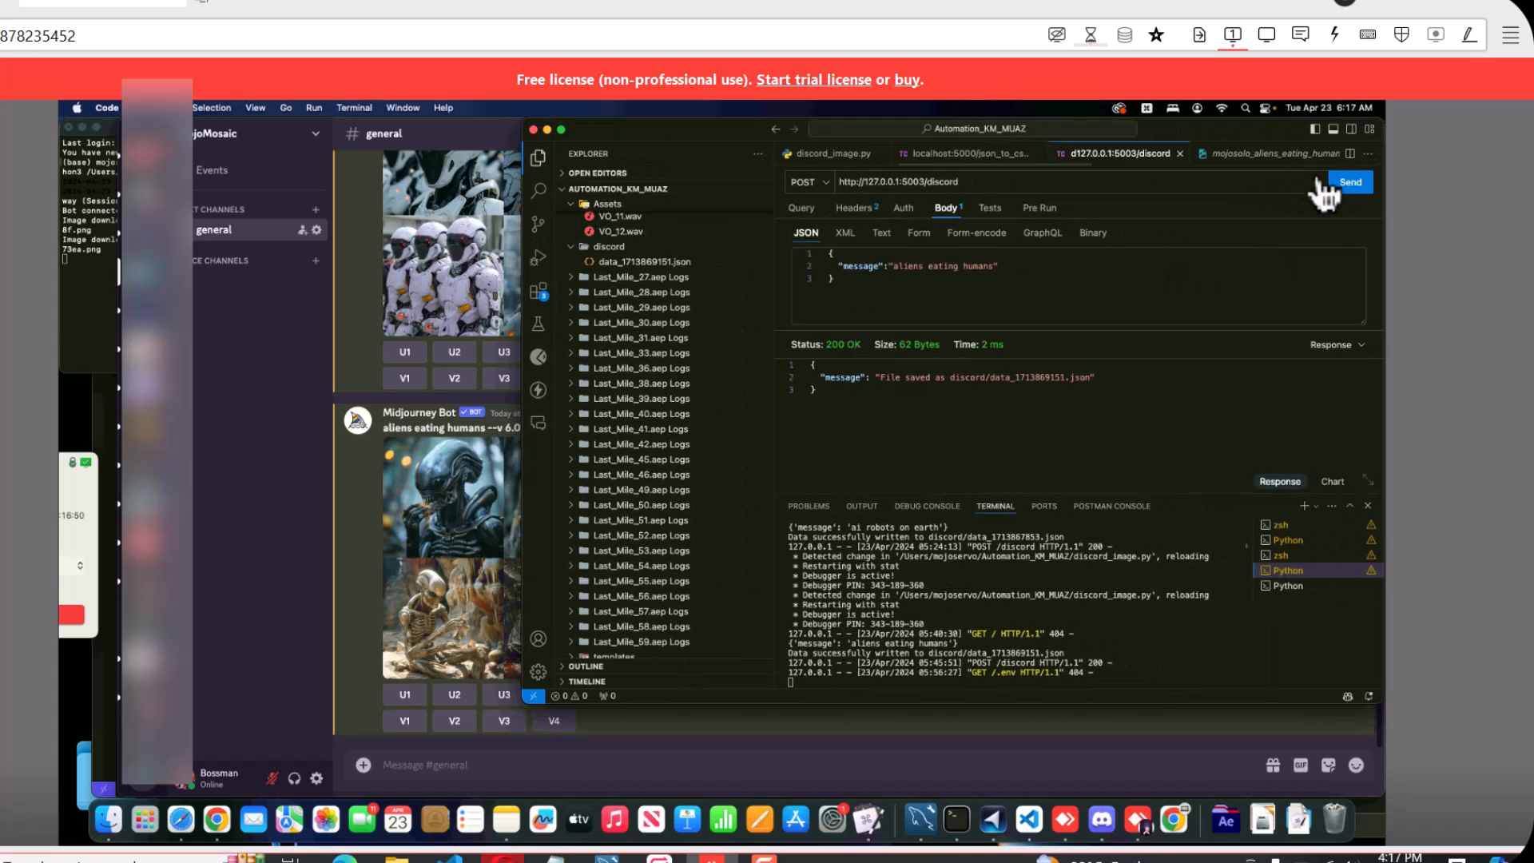
# Send the POST request with the "aliens eating humans" message and dismiss the macro's displayed prompt text
pyautogui.click(1347, 185)
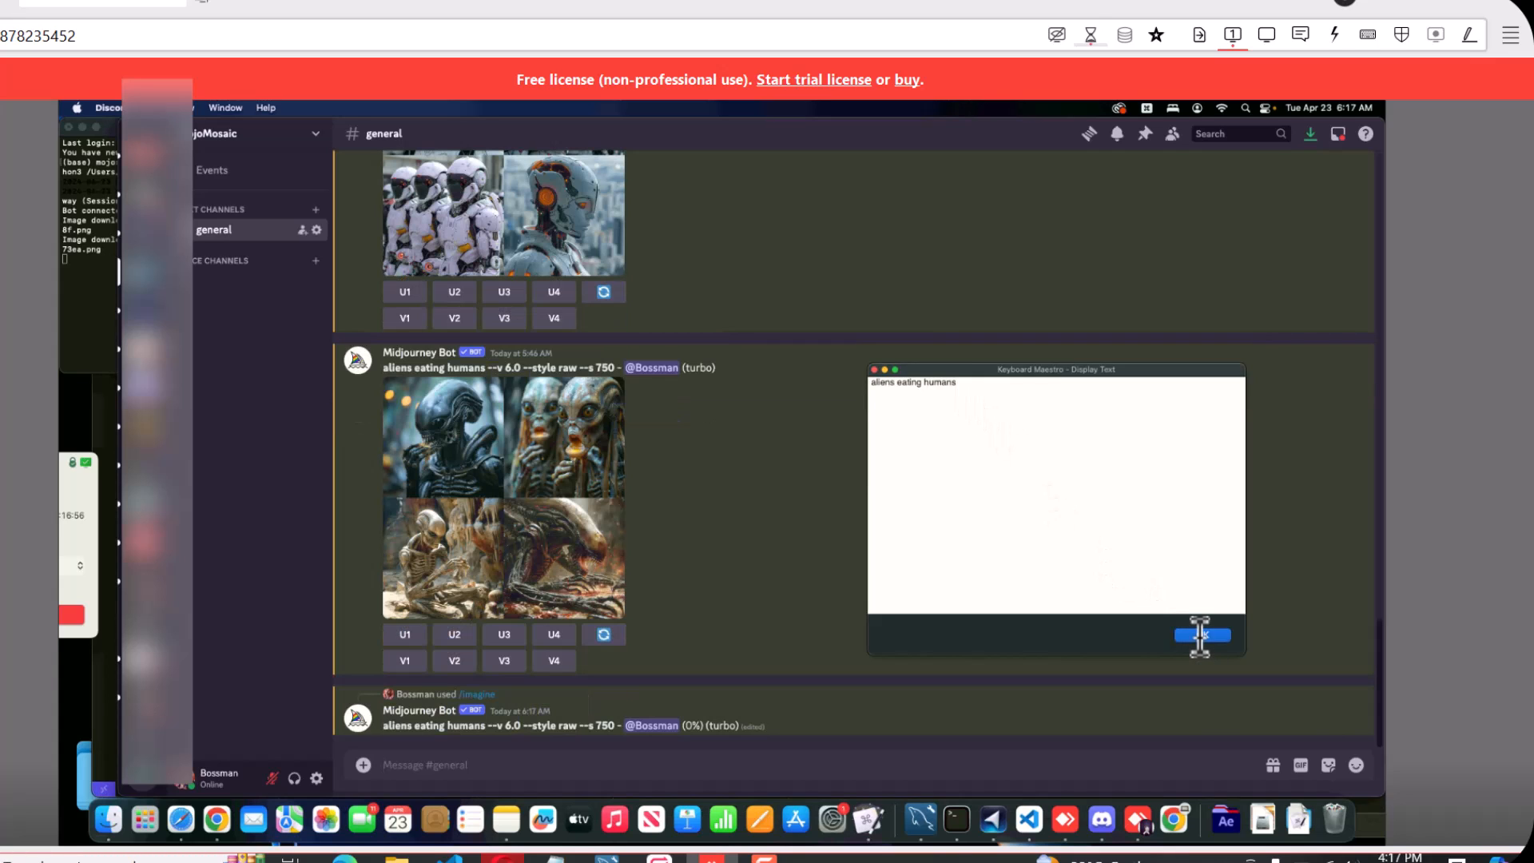
pyautogui.click(1203, 635)
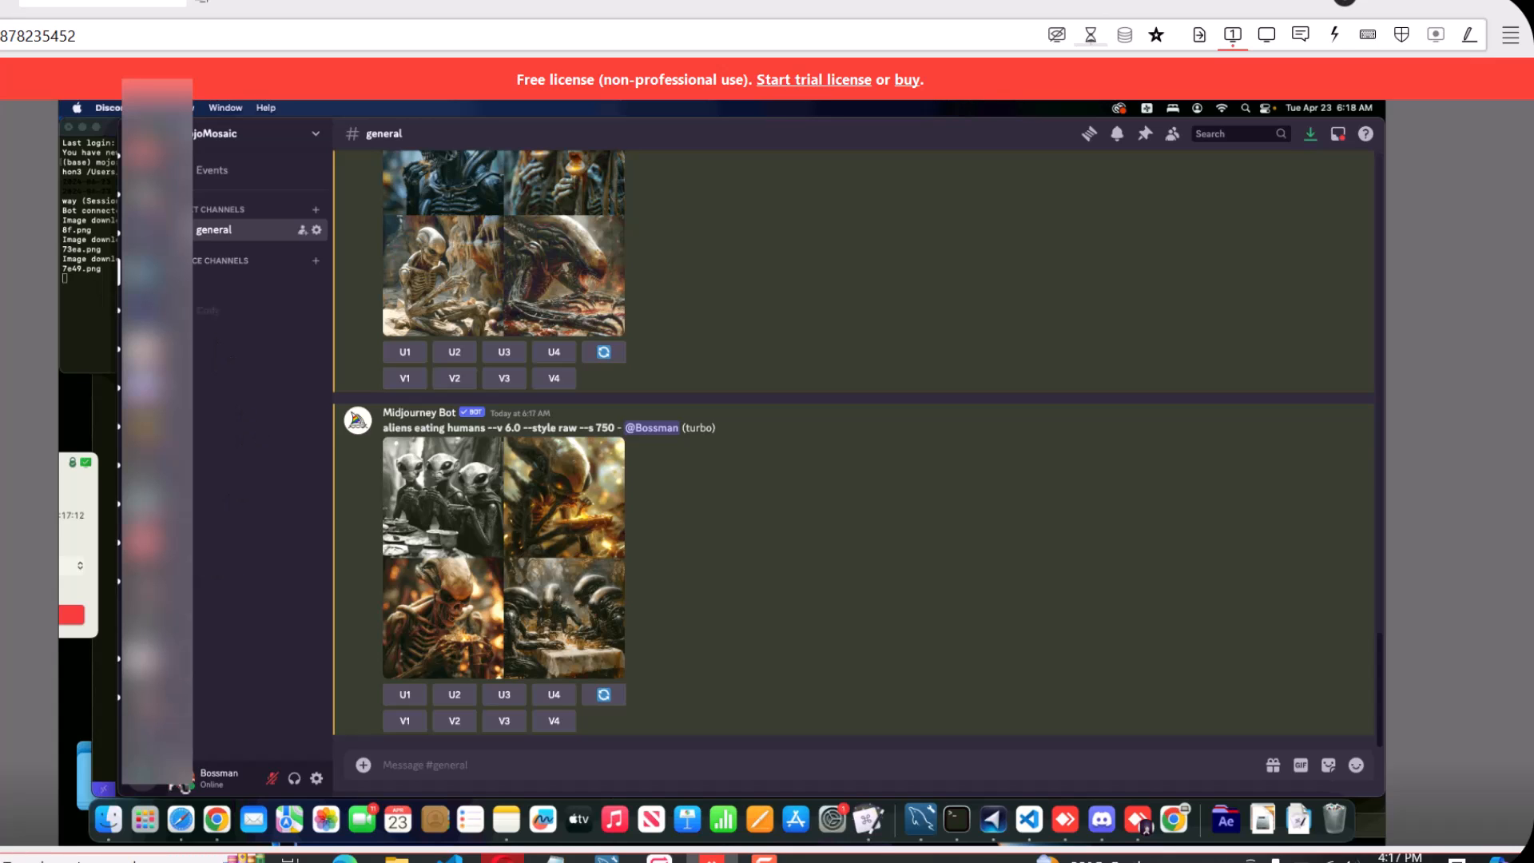
# Switch back to Visual Studio Code and open the newly saved aliens_eating_humans top_right image from the Assets folder
pyautogui.click(1029, 820)
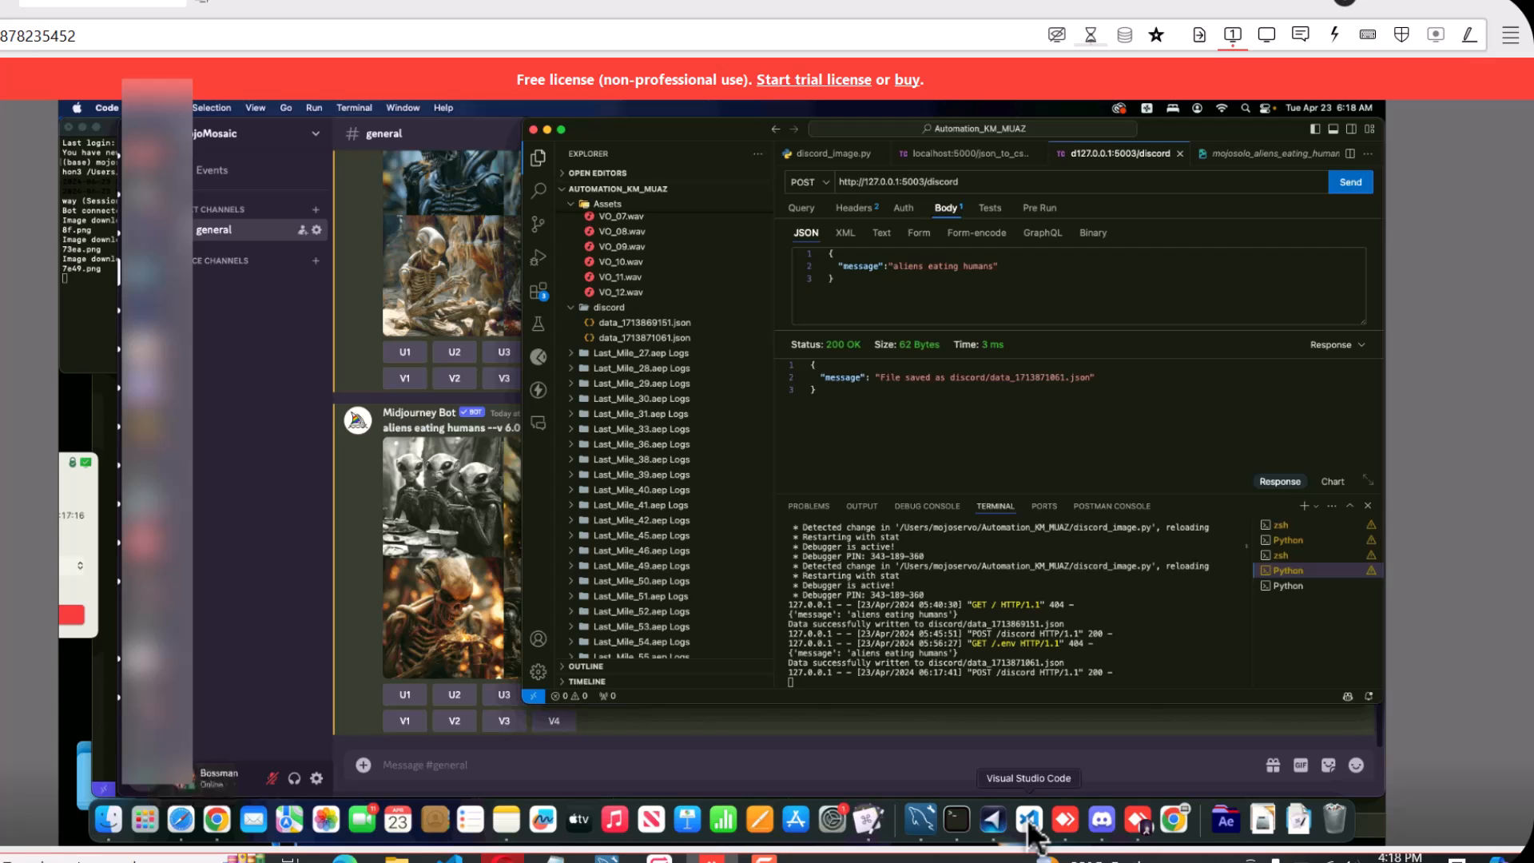
pyautogui.scroll(10, 617, 280)
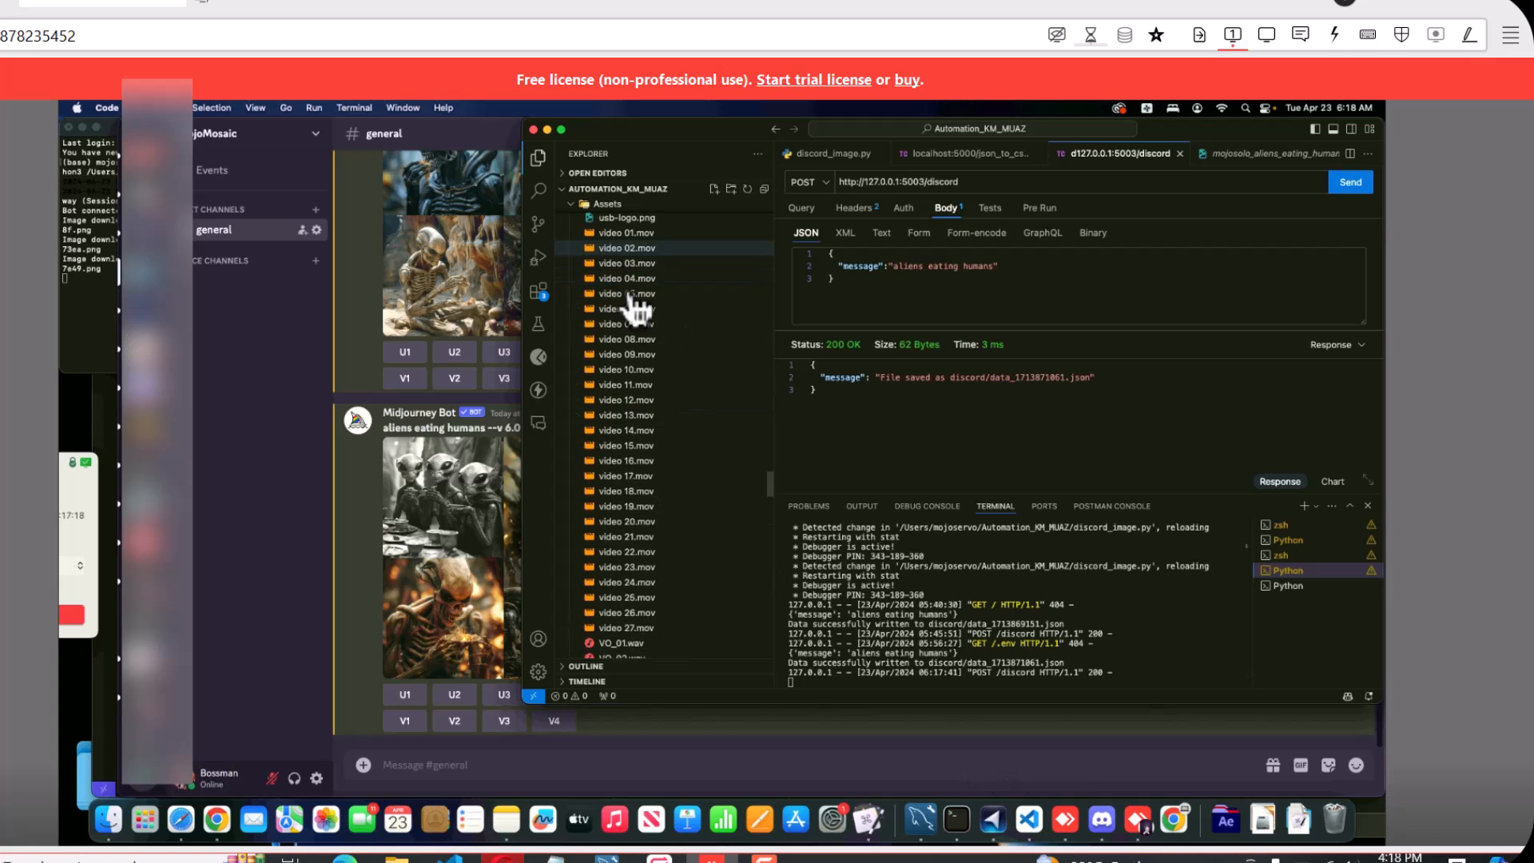
pyautogui.scroll(5, 633, 304)
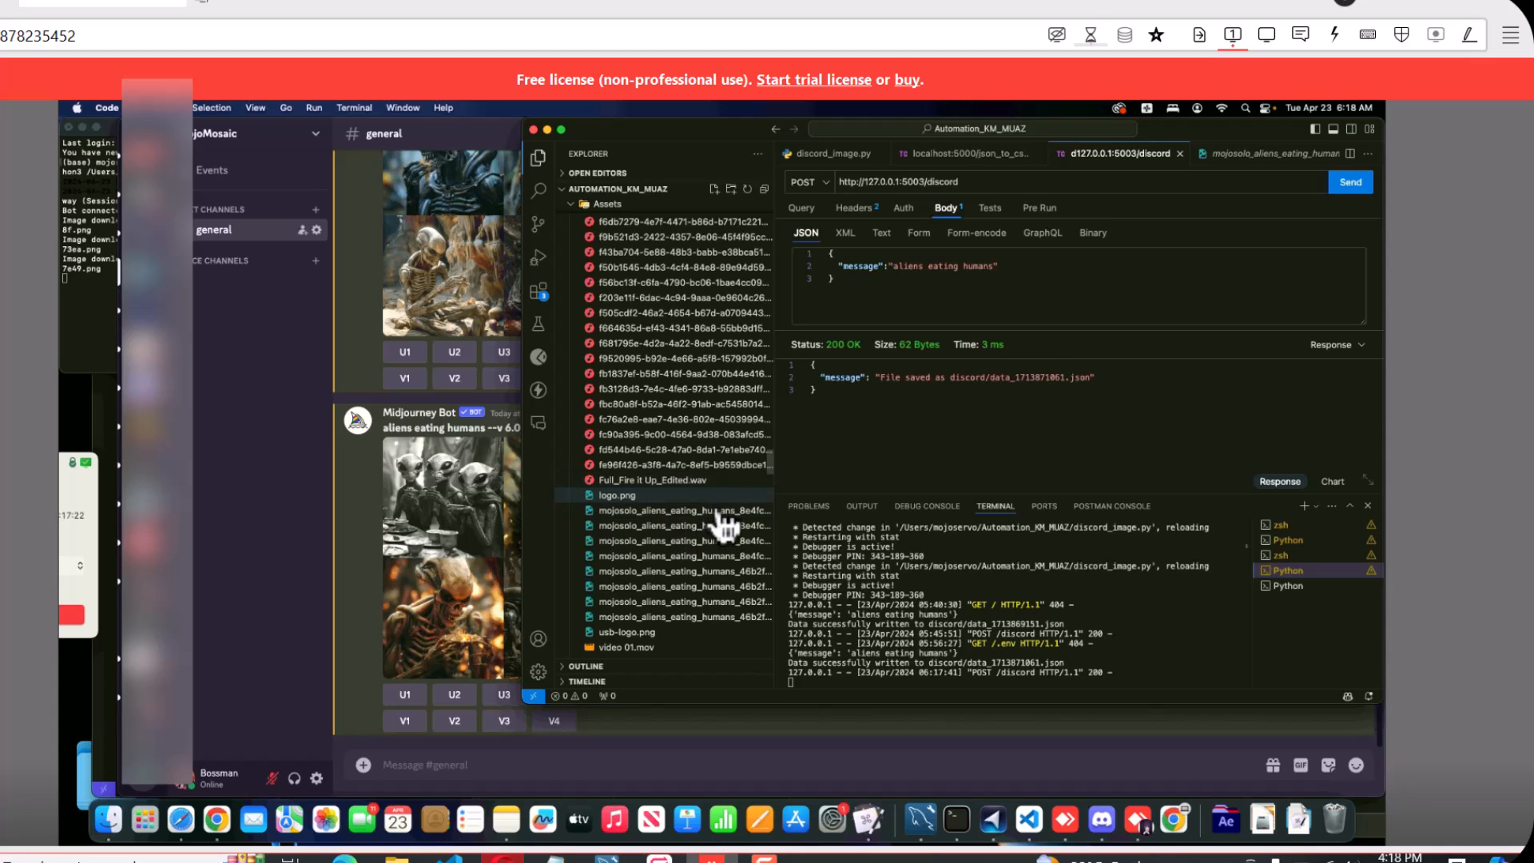
pyautogui.click(703, 618)
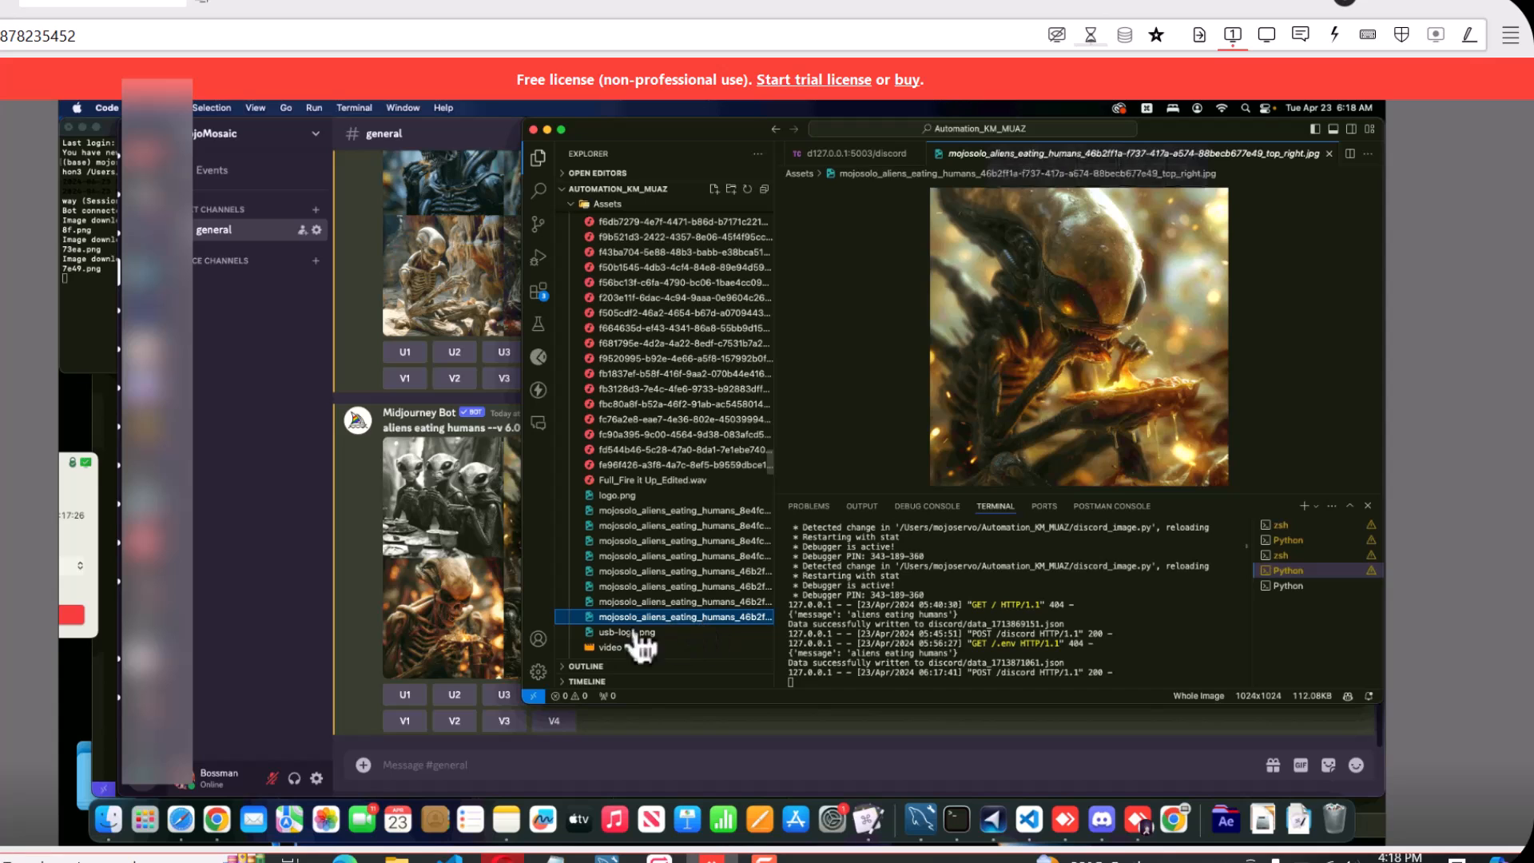
# Uncover the full Discord image grid and view the top_left, bottom_right and bottom_left images of the 46b2ff1a aliens_eating_humans set in Assets
pyautogui.moveTo(710, 127); pyautogui.dragTo(756, 128)
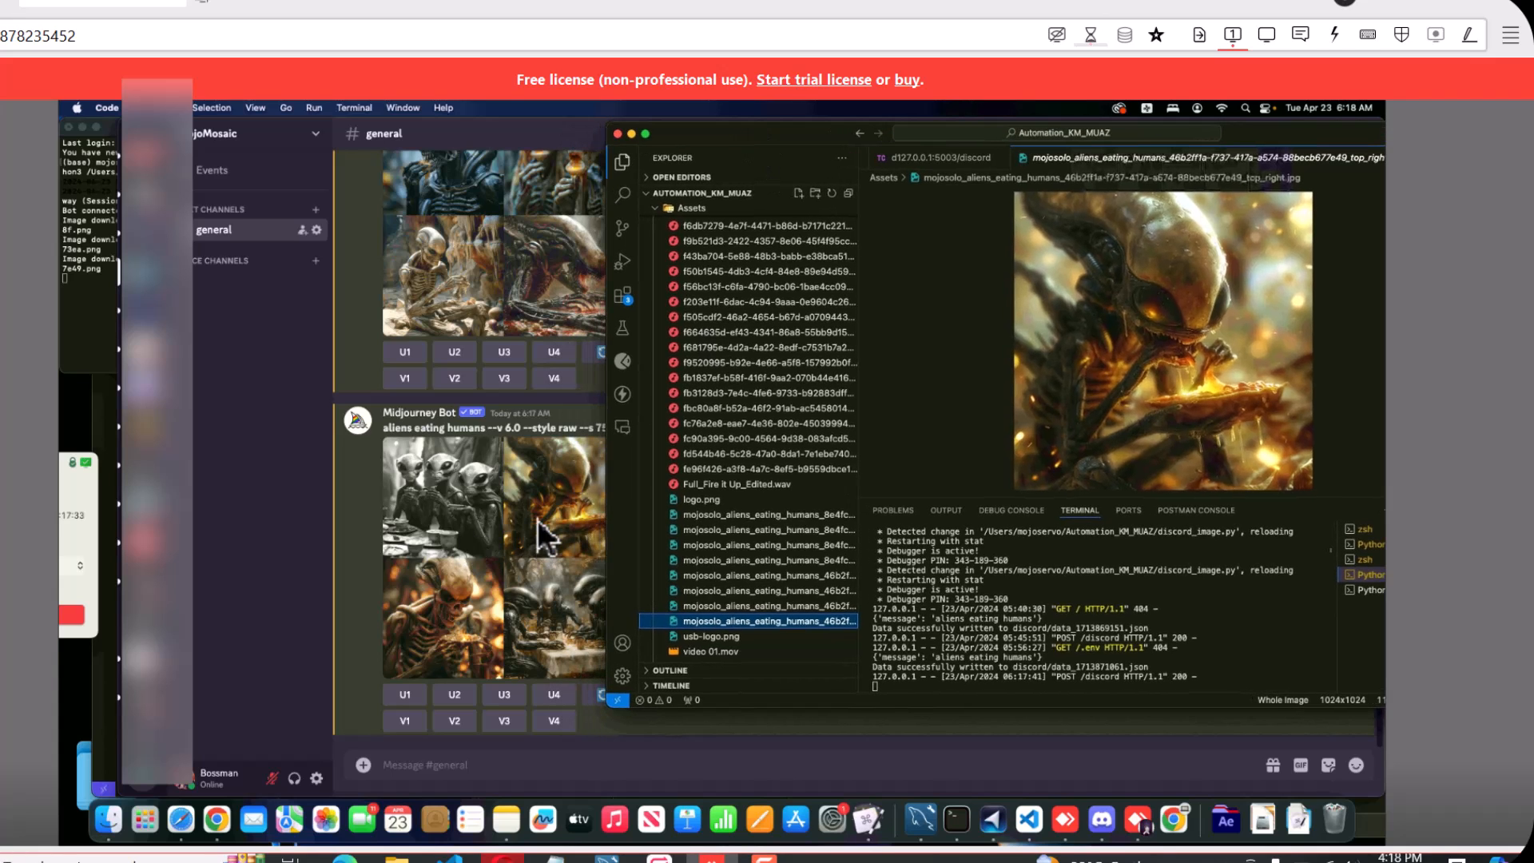
pyautogui.click(763, 607)
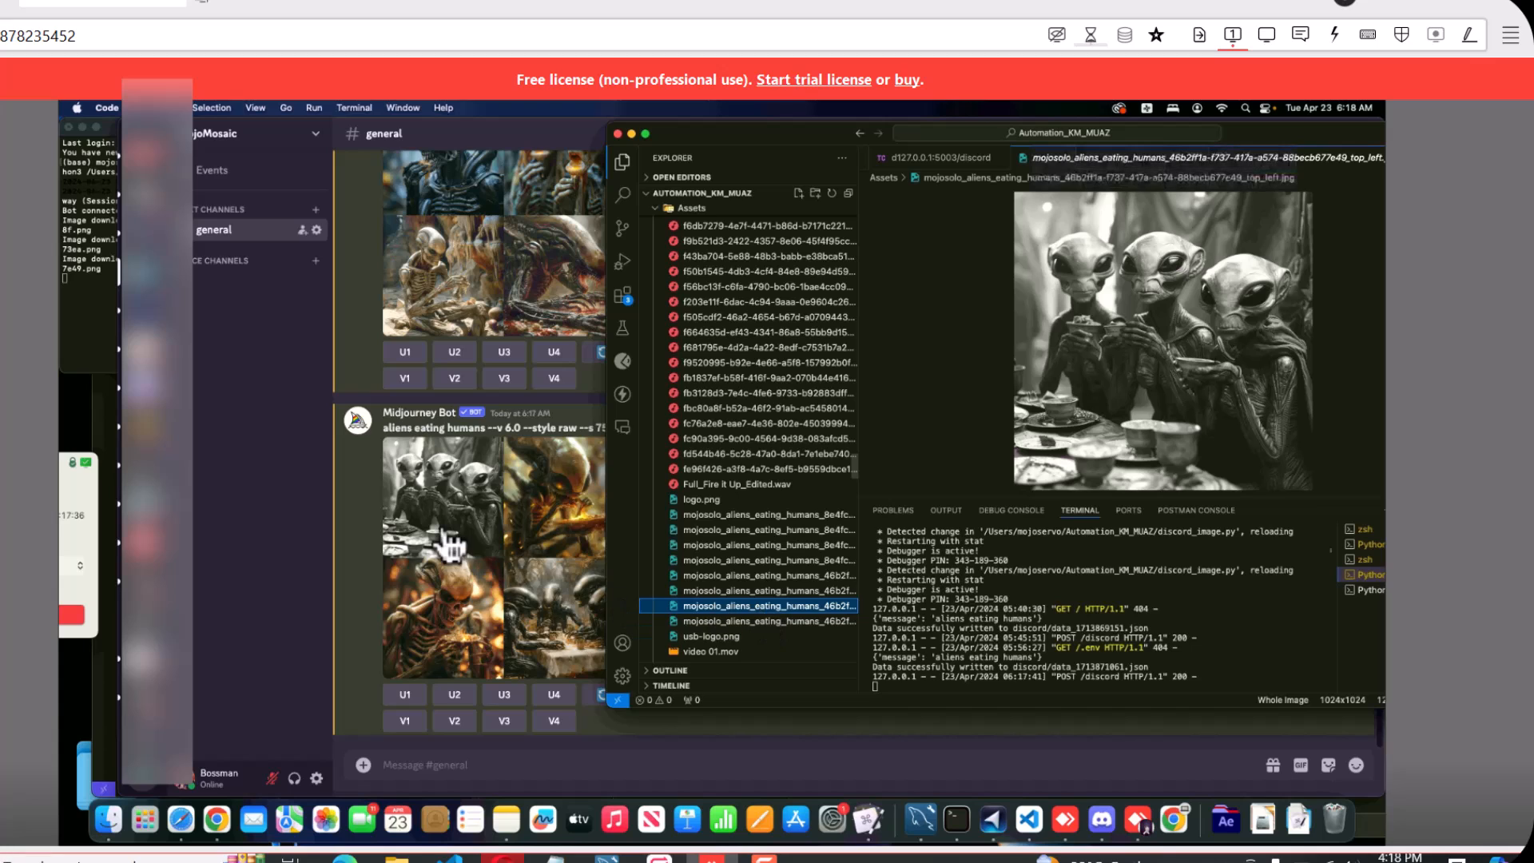
pyautogui.click(757, 591)
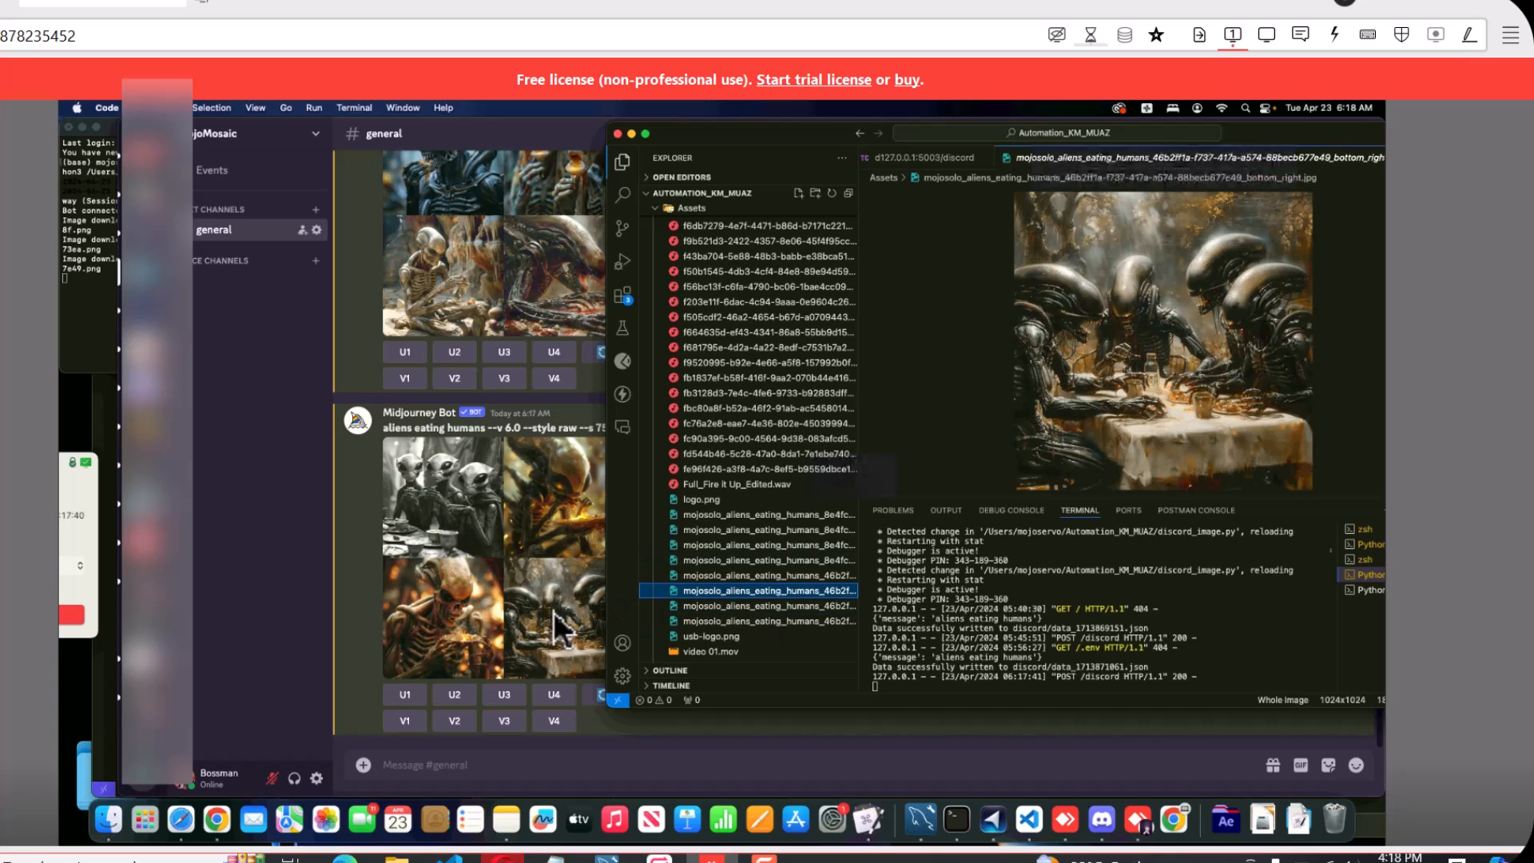
pyautogui.click(723, 577)
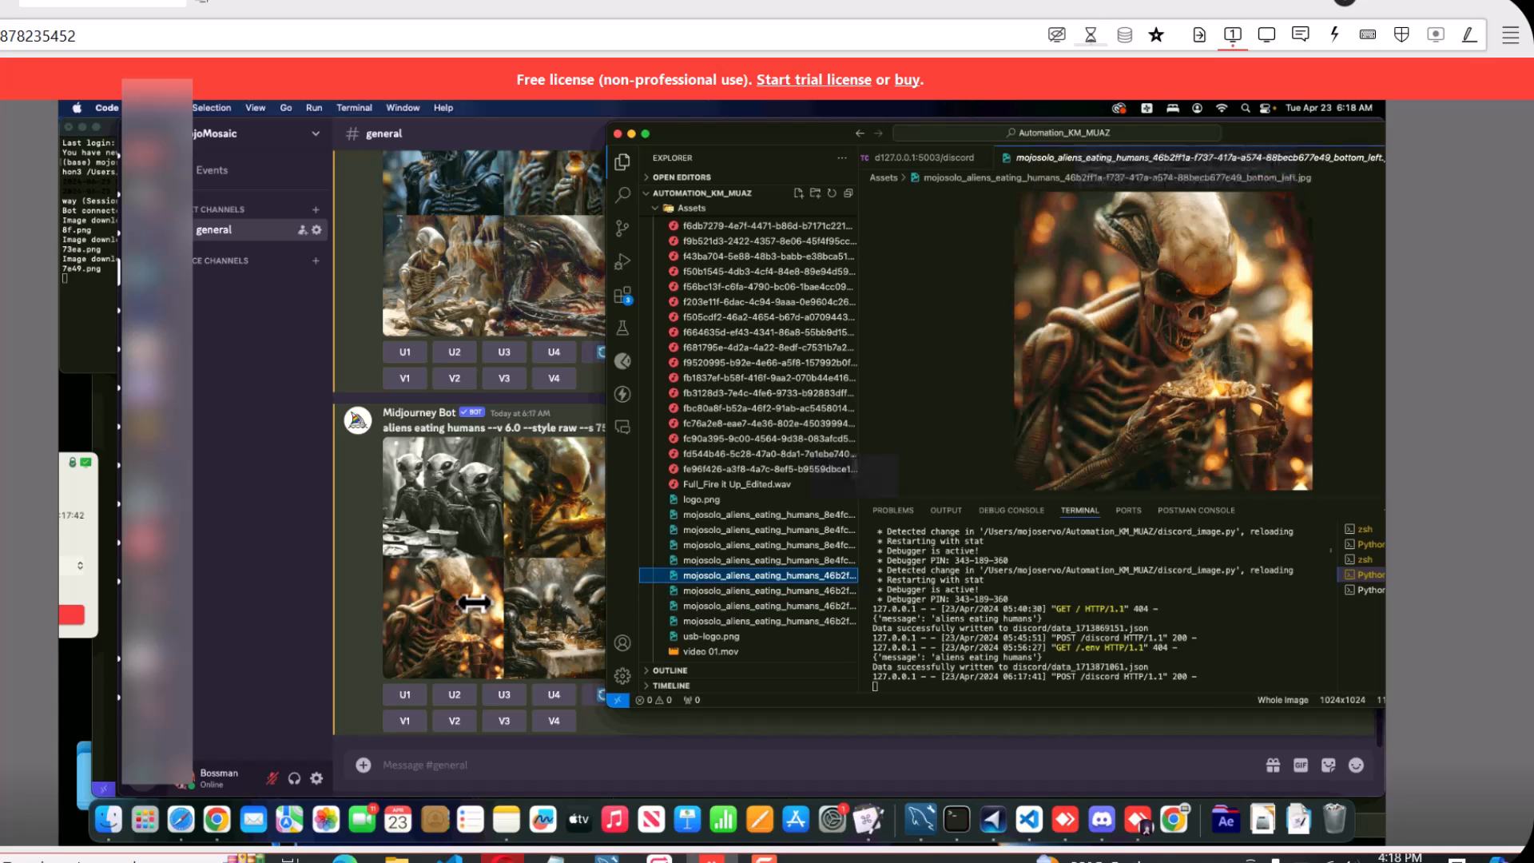
# View the 8e4fccd3 set's top_right, top_left, bottom_right and bottom_left images, and move the Visual Studio Code window back over Discord
pyautogui.click(739, 564)
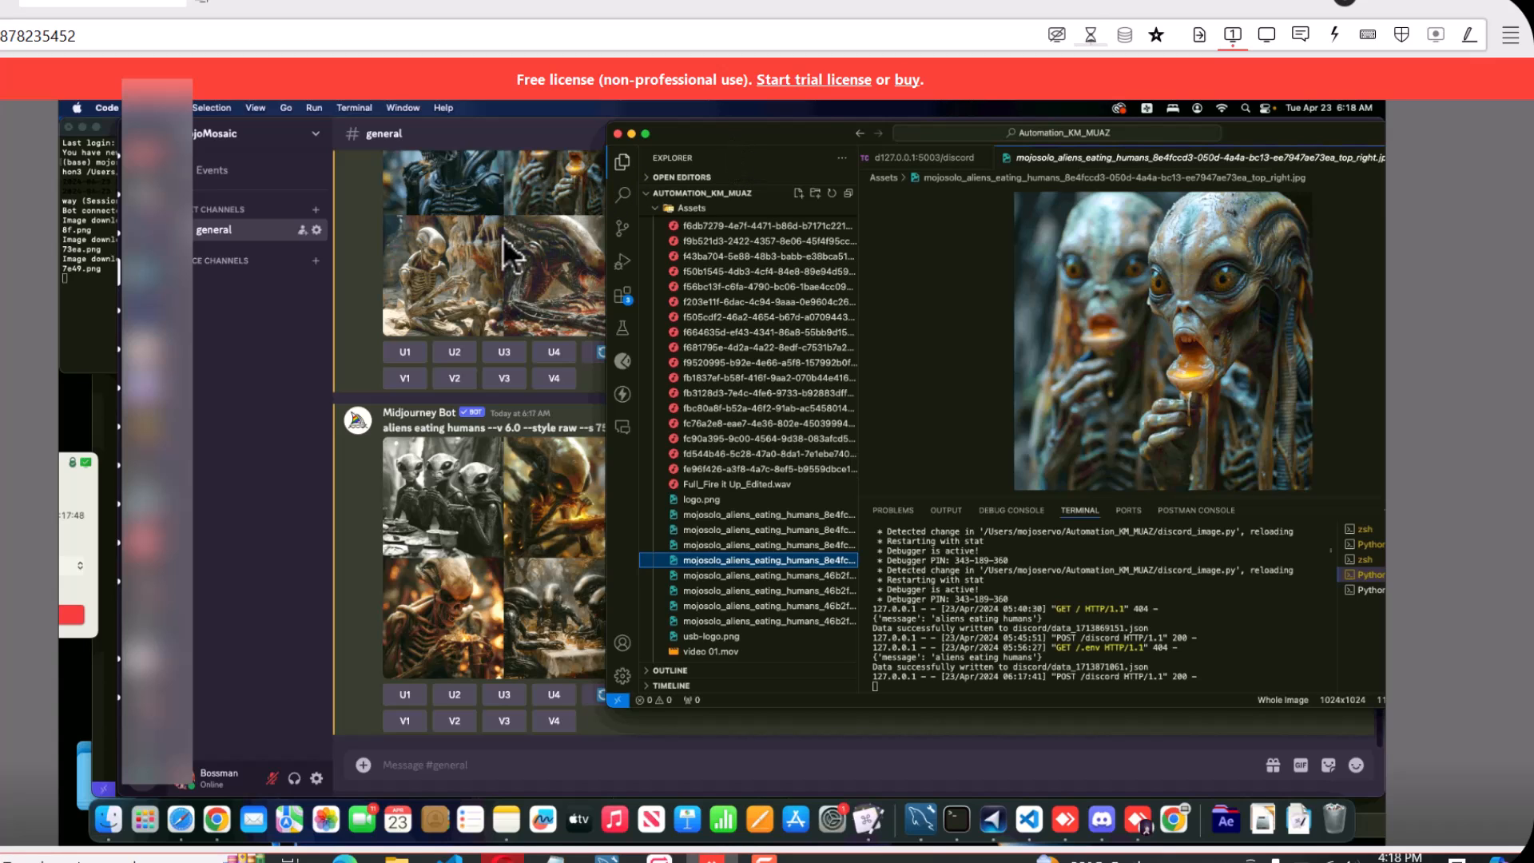
pyautogui.click(764, 547)
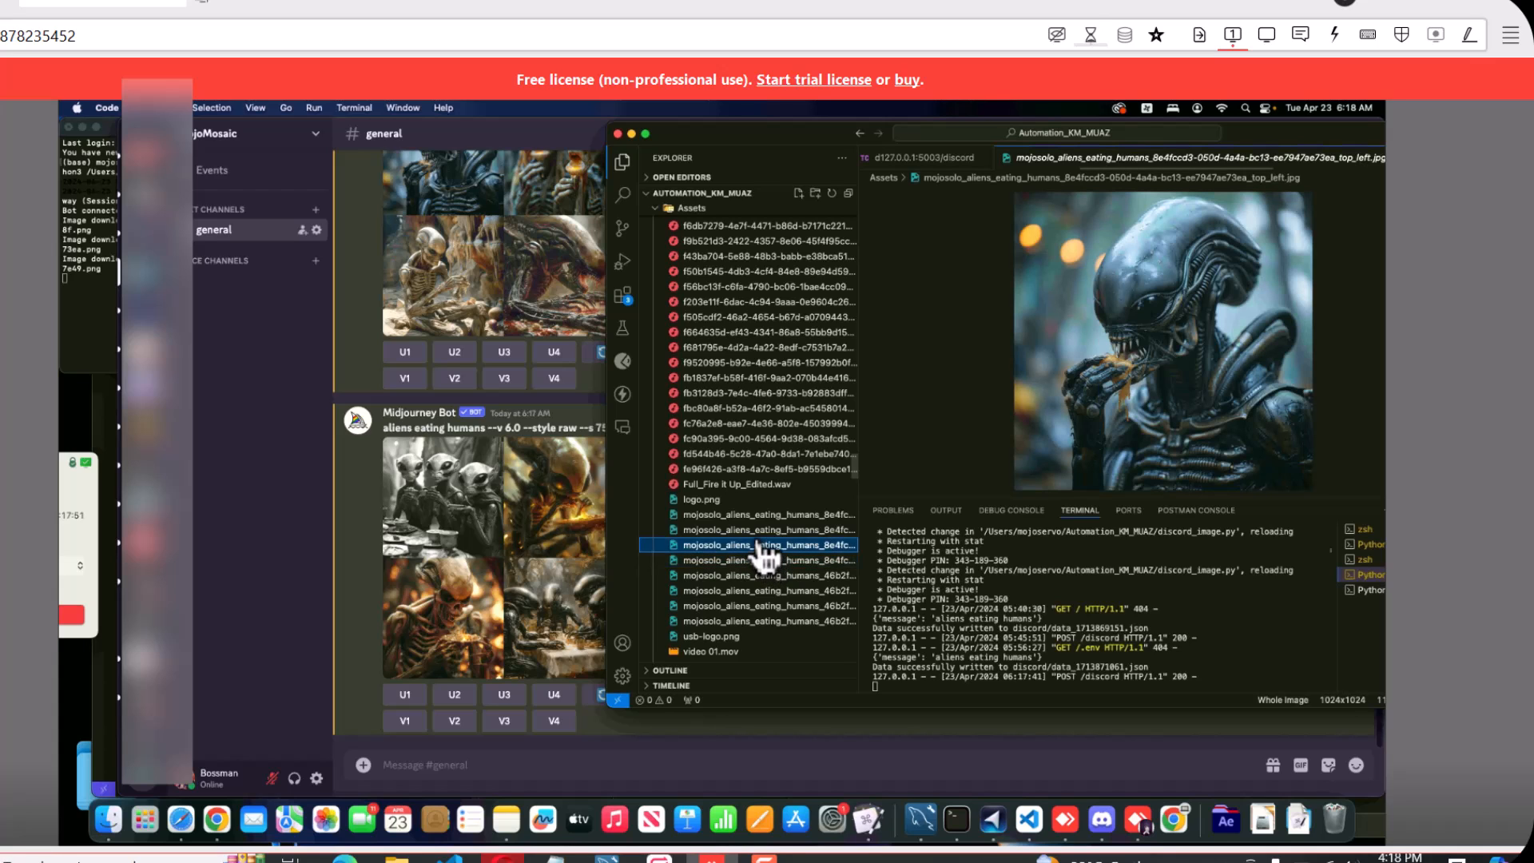
pyautogui.click(751, 531)
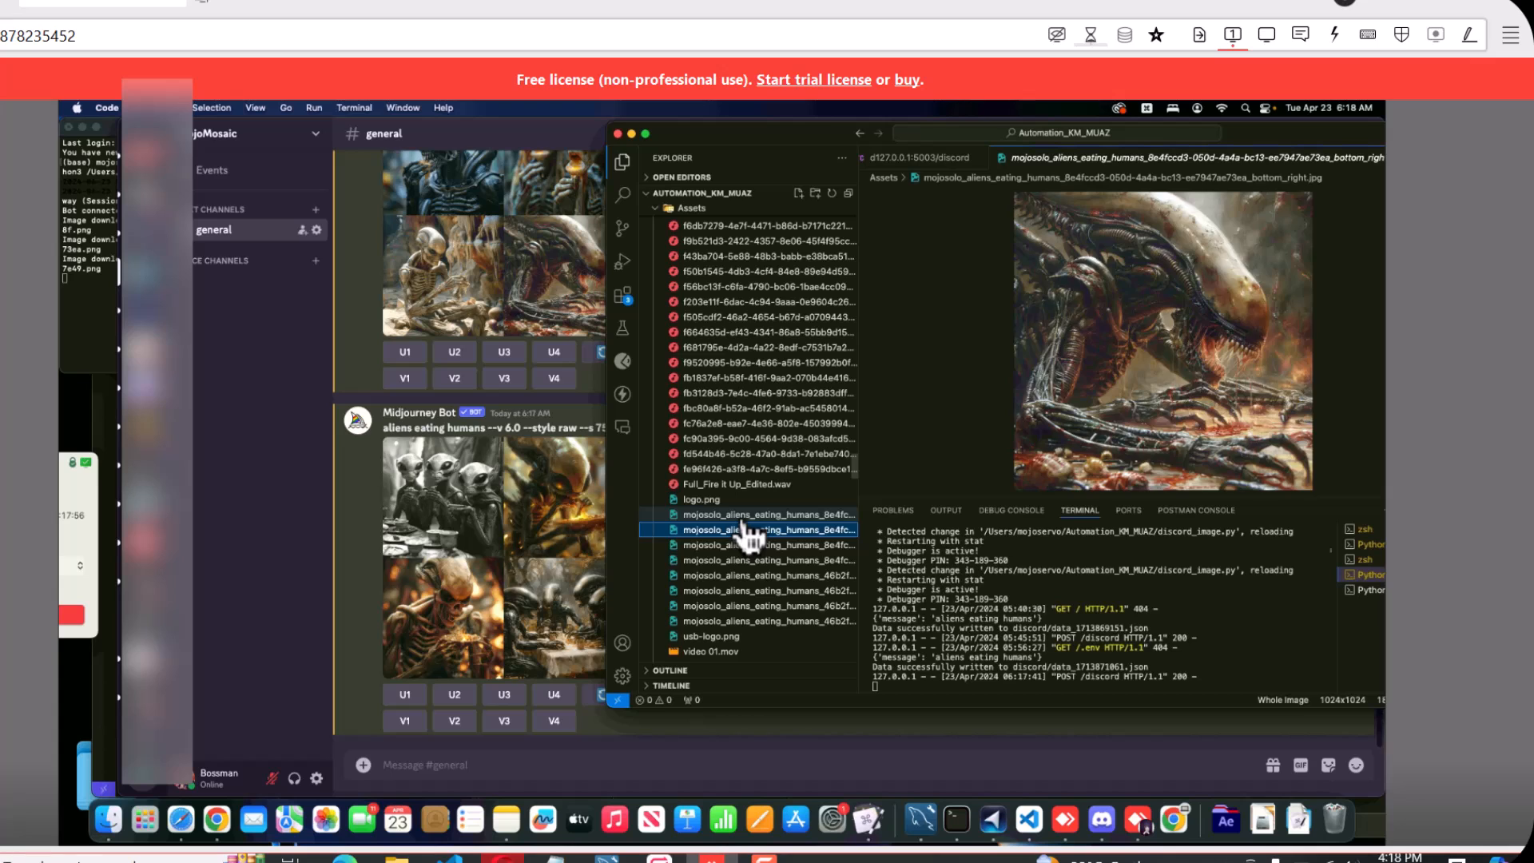
pyautogui.click(747, 520)
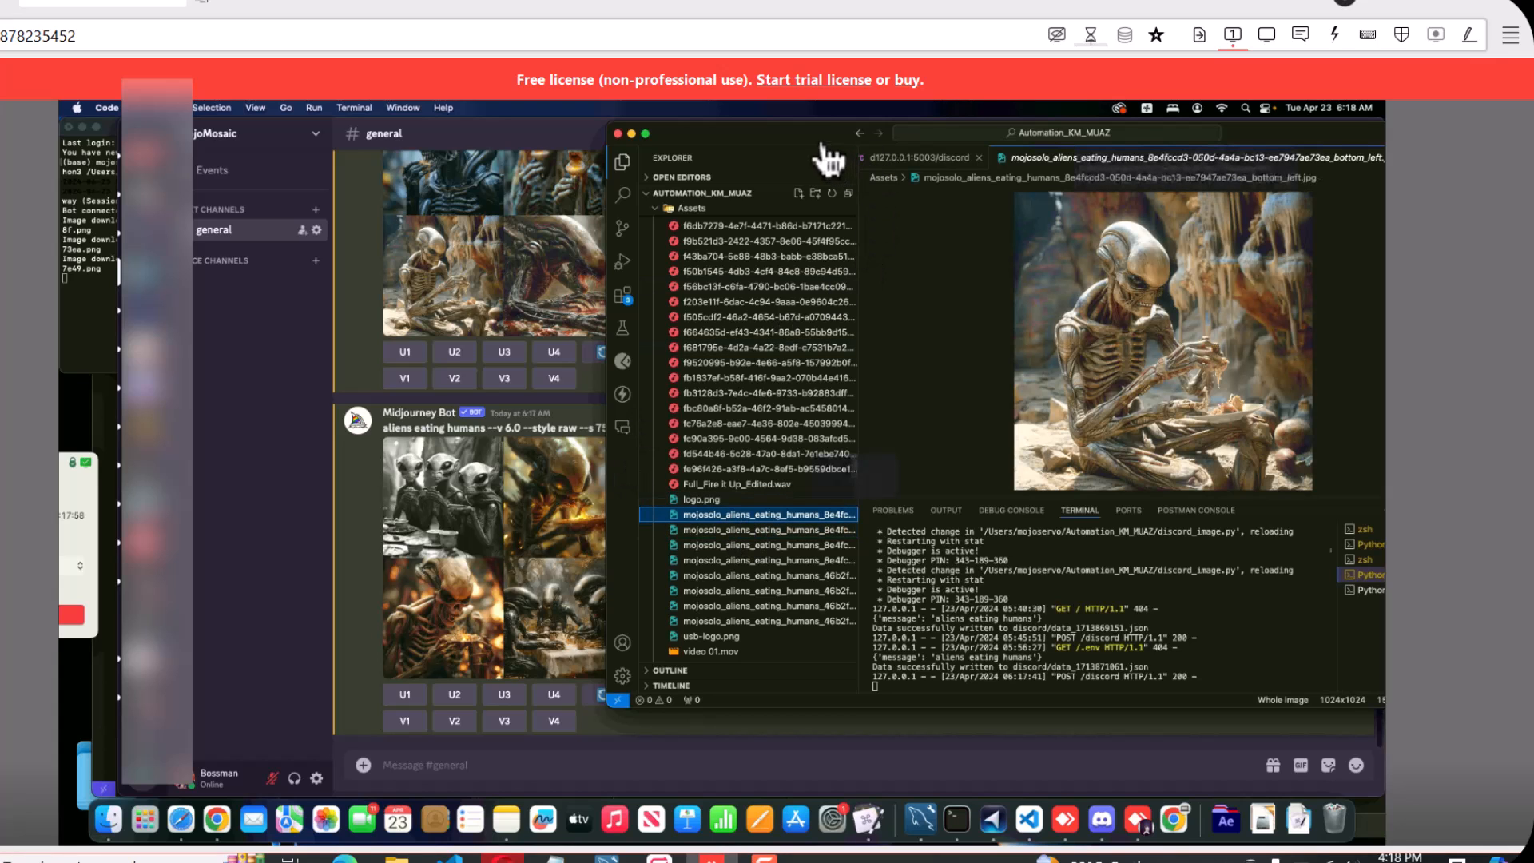
pyautogui.moveTo(817, 133); pyautogui.dragTo(643, 136)
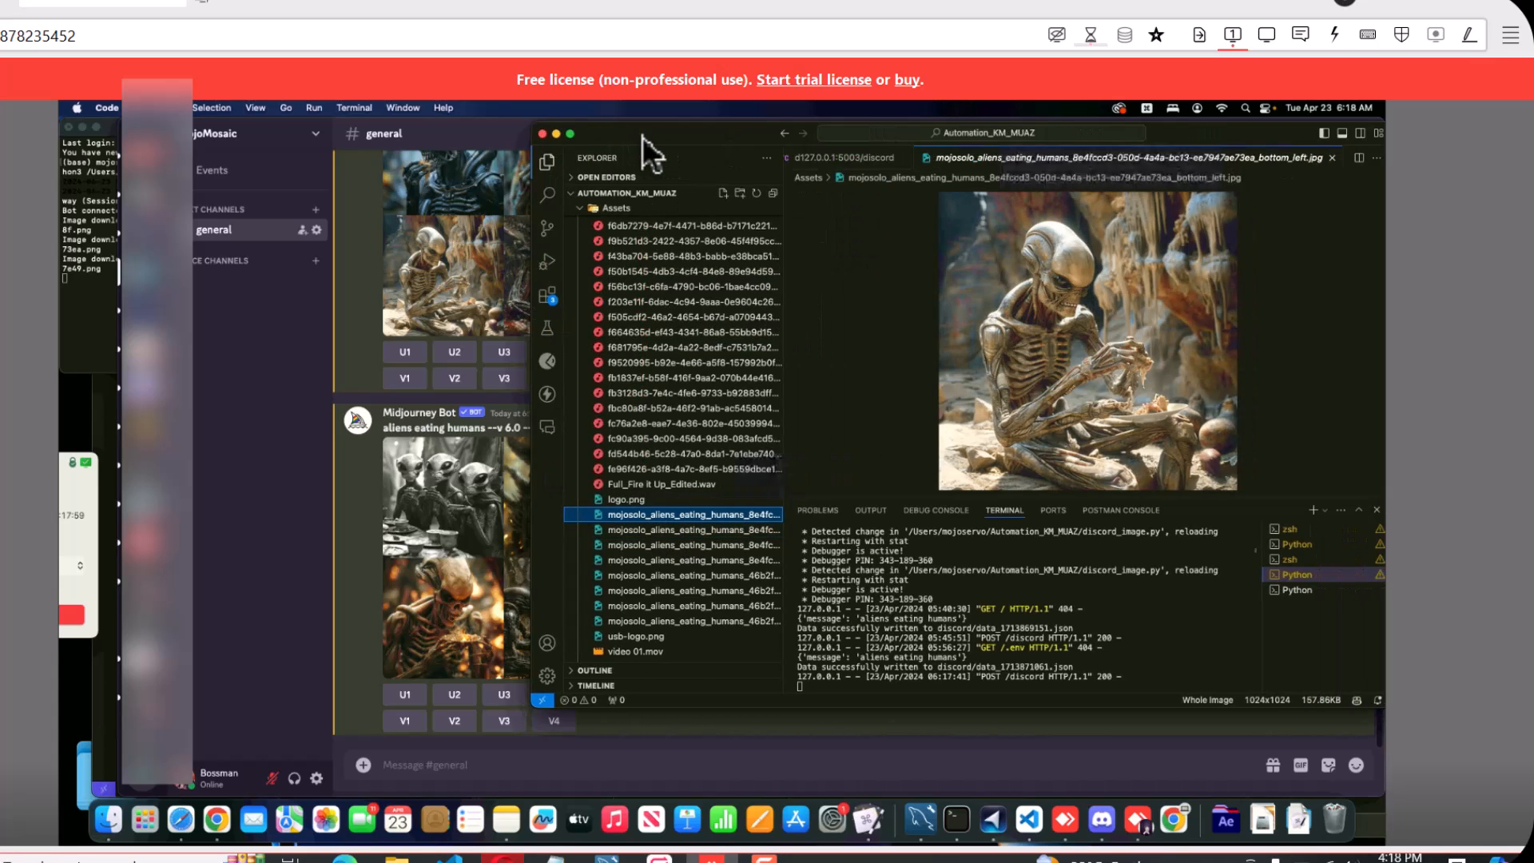